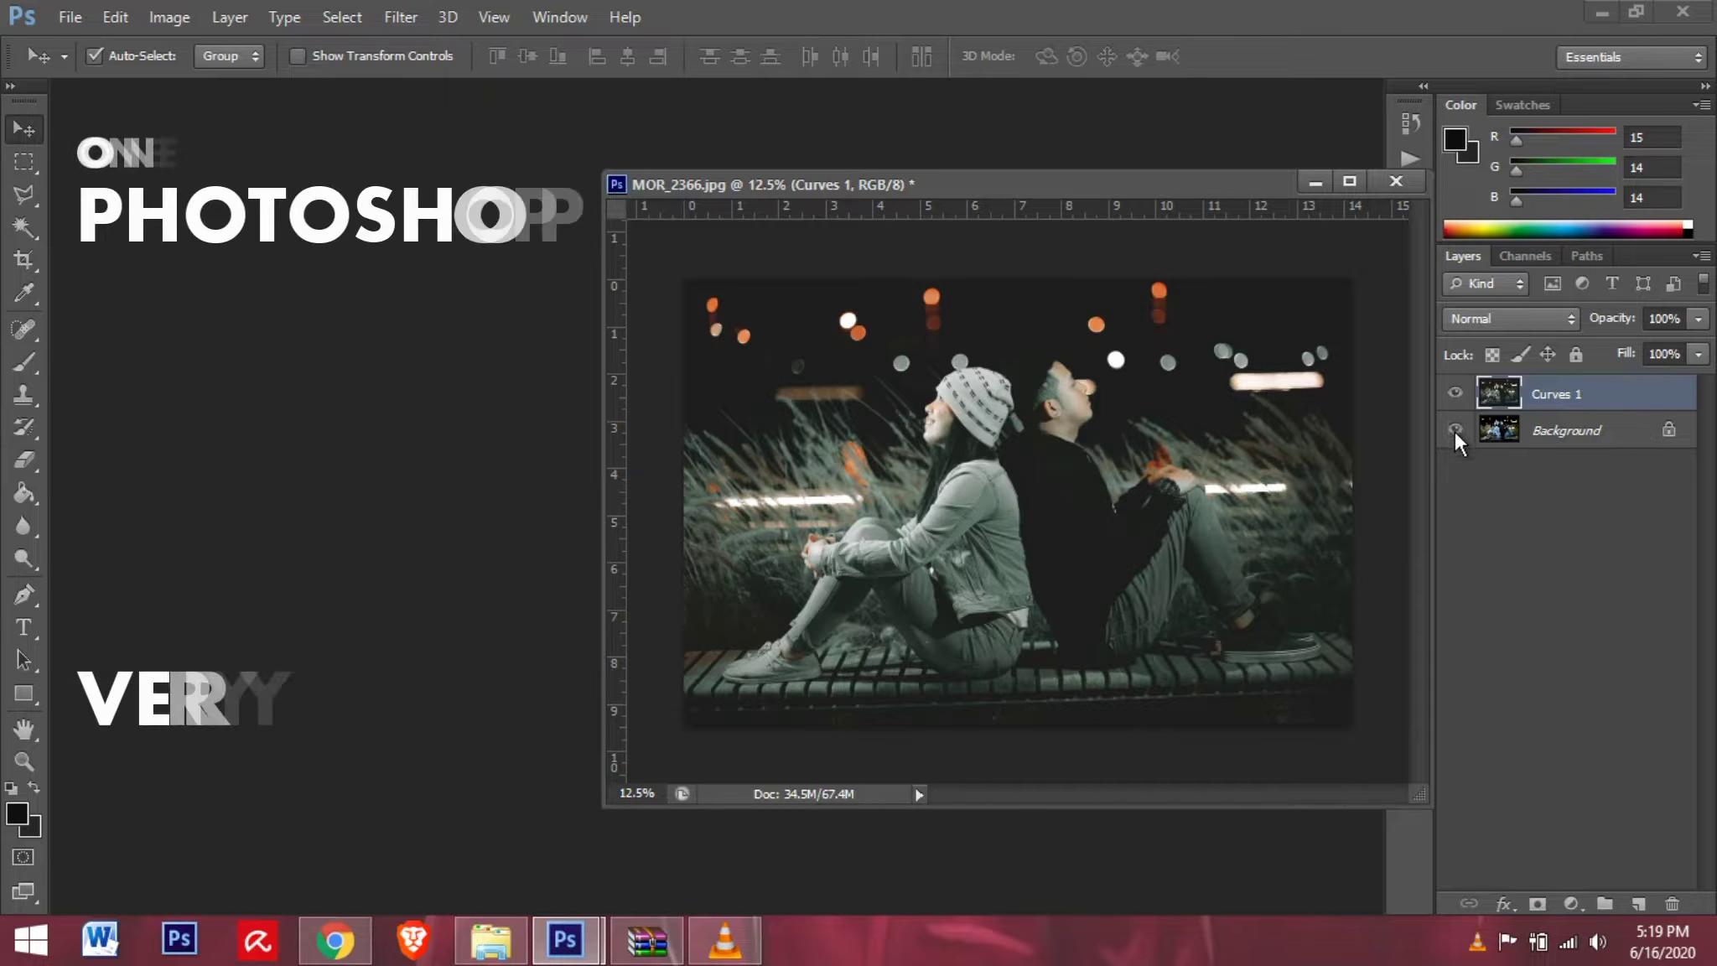
- Toggle the Curves 1 teal grade off and on twice to compare it with the original
click(1455, 394)
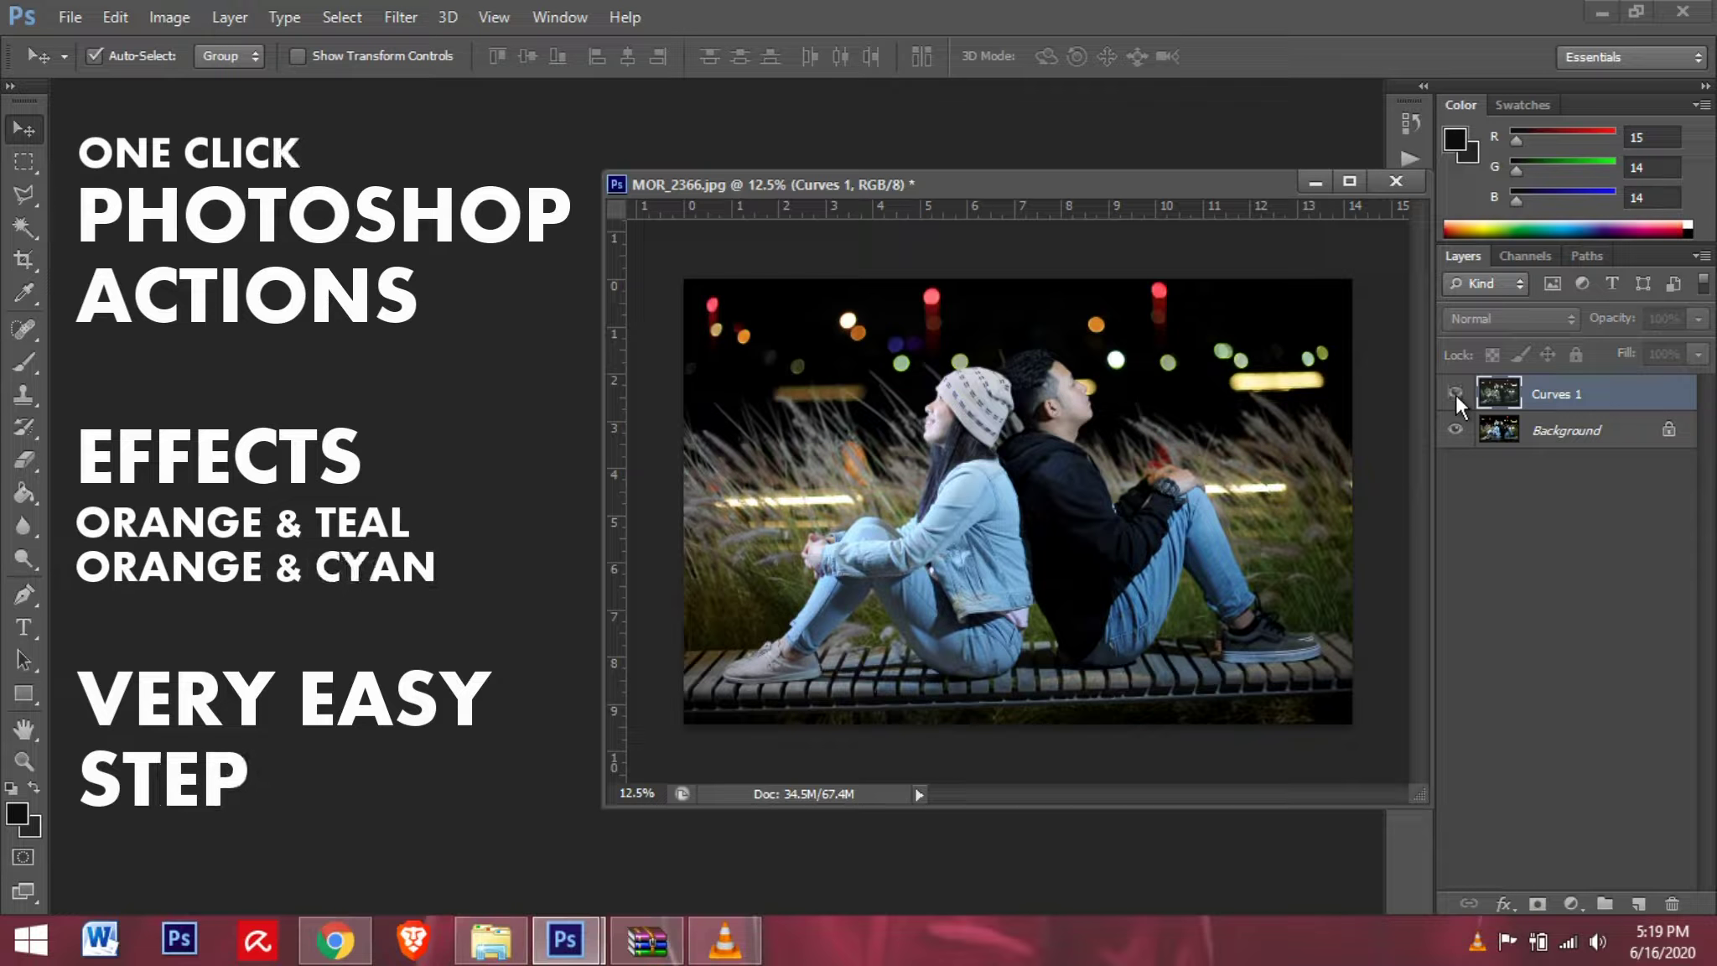
click(1455, 394)
click(1456, 394)
click(1456, 394)
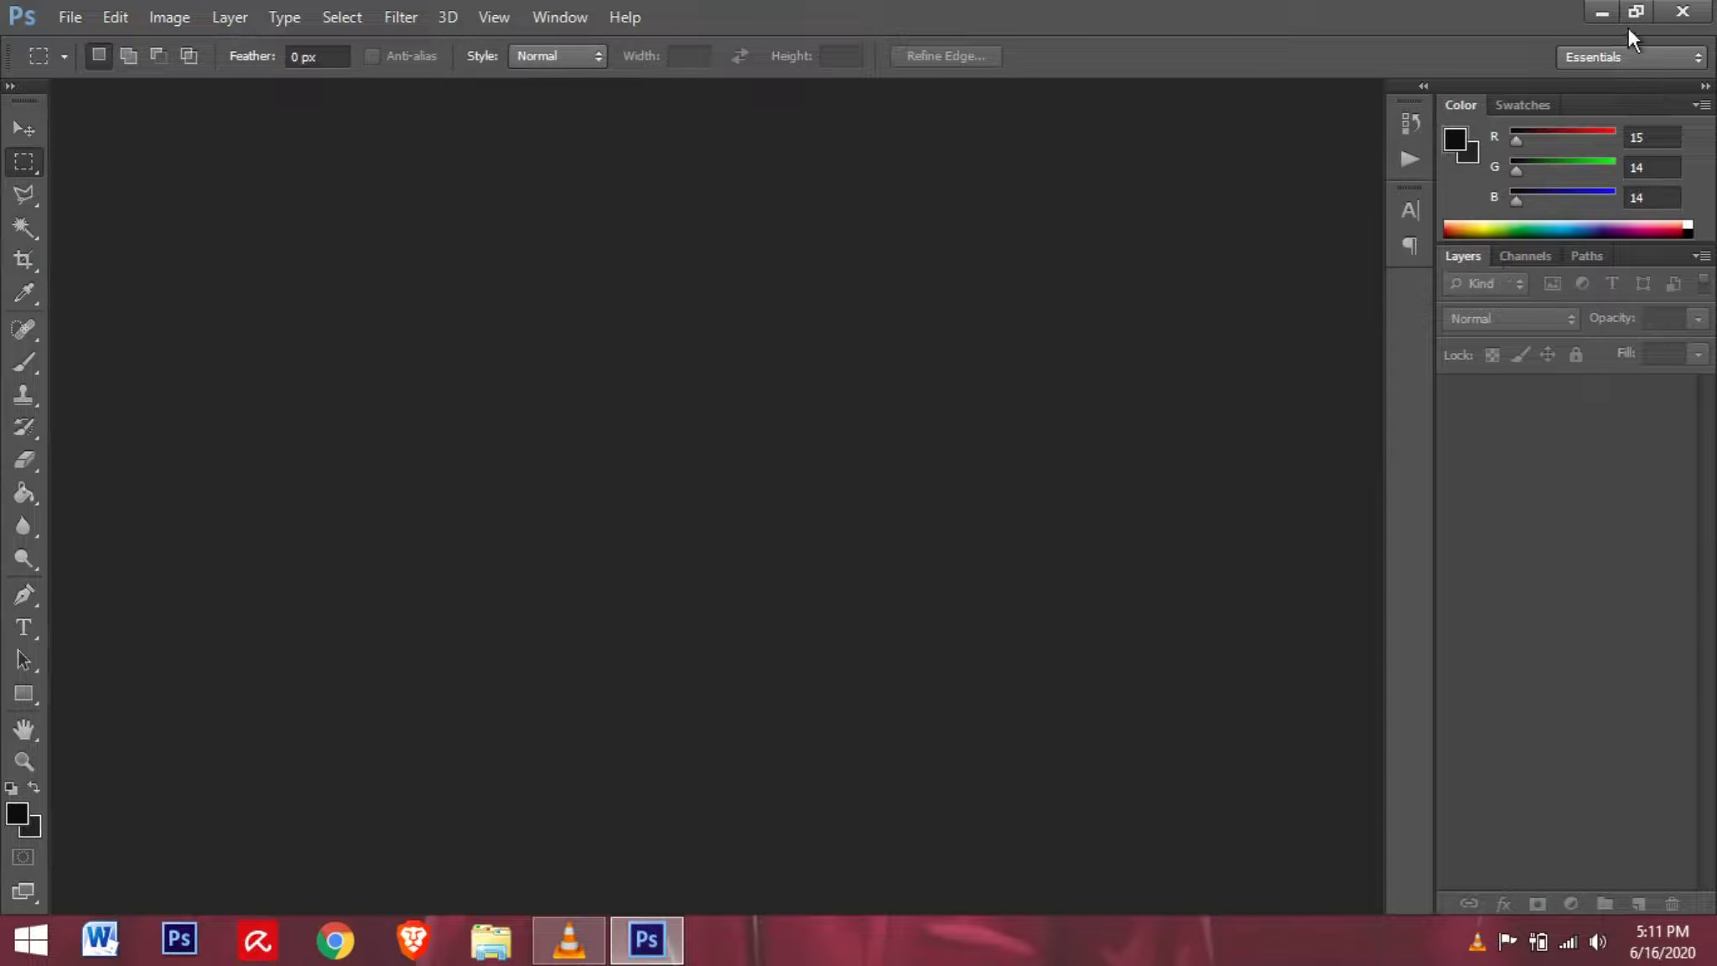
- Copy the Orange & Cyan MediaFire link from the ACTIONS WEBSITE LINK.txt note
click(1597, 10)
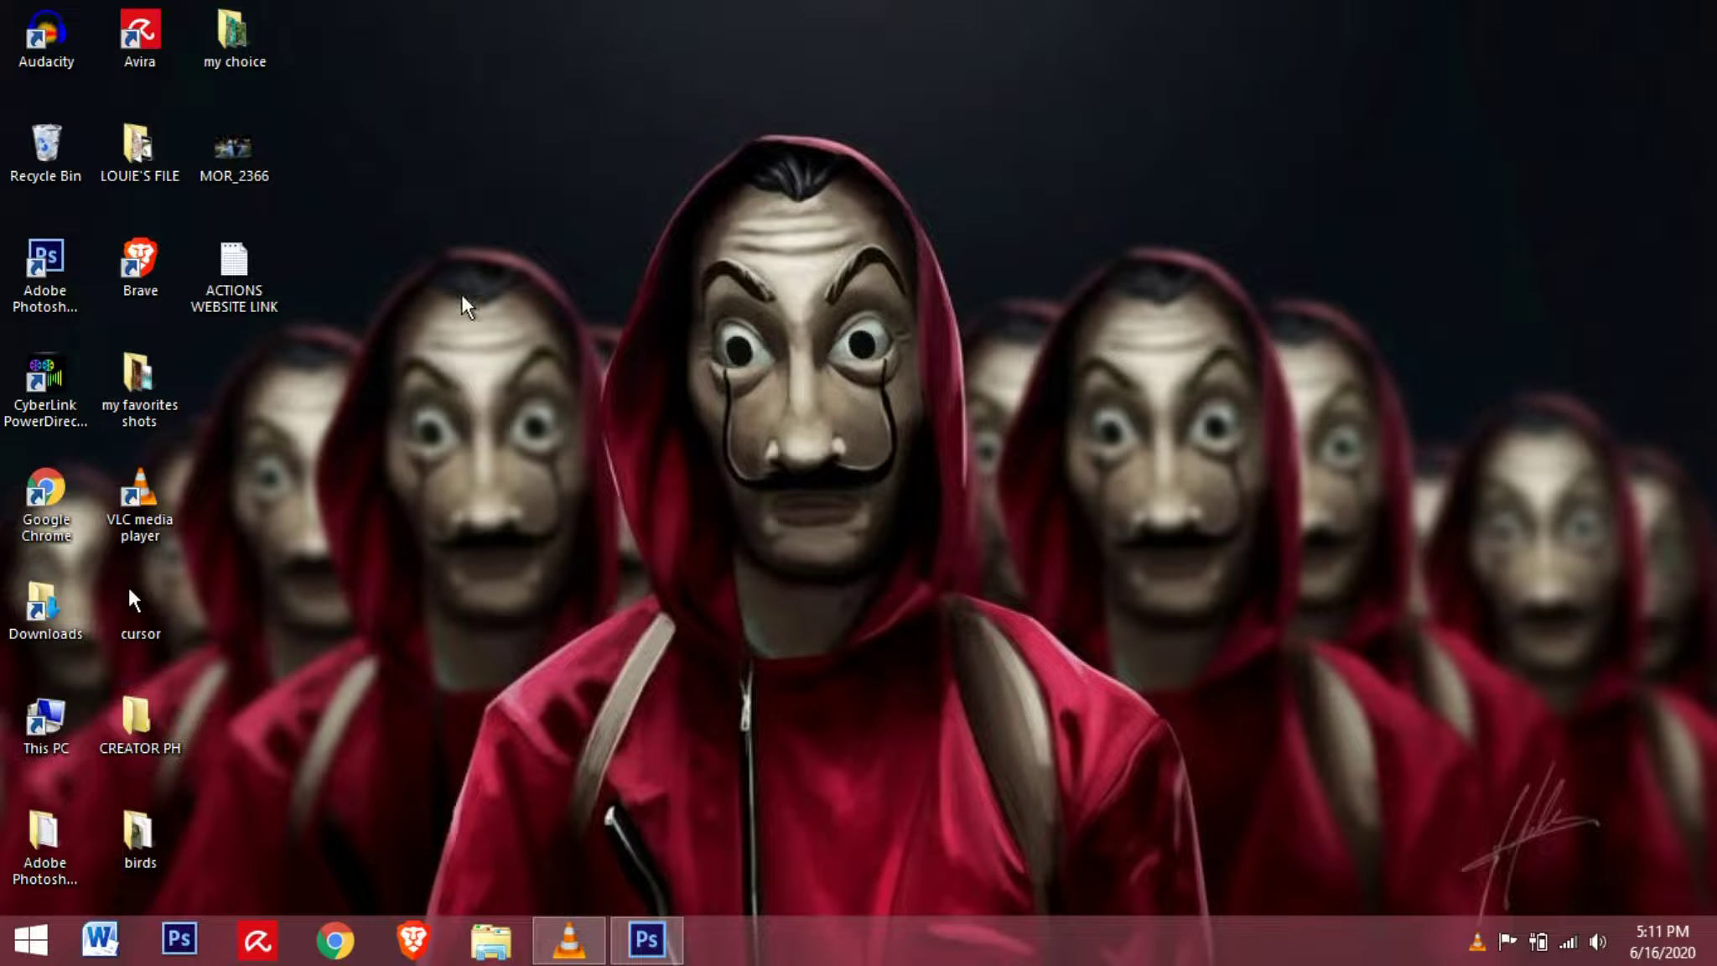
double_click(270, 290)
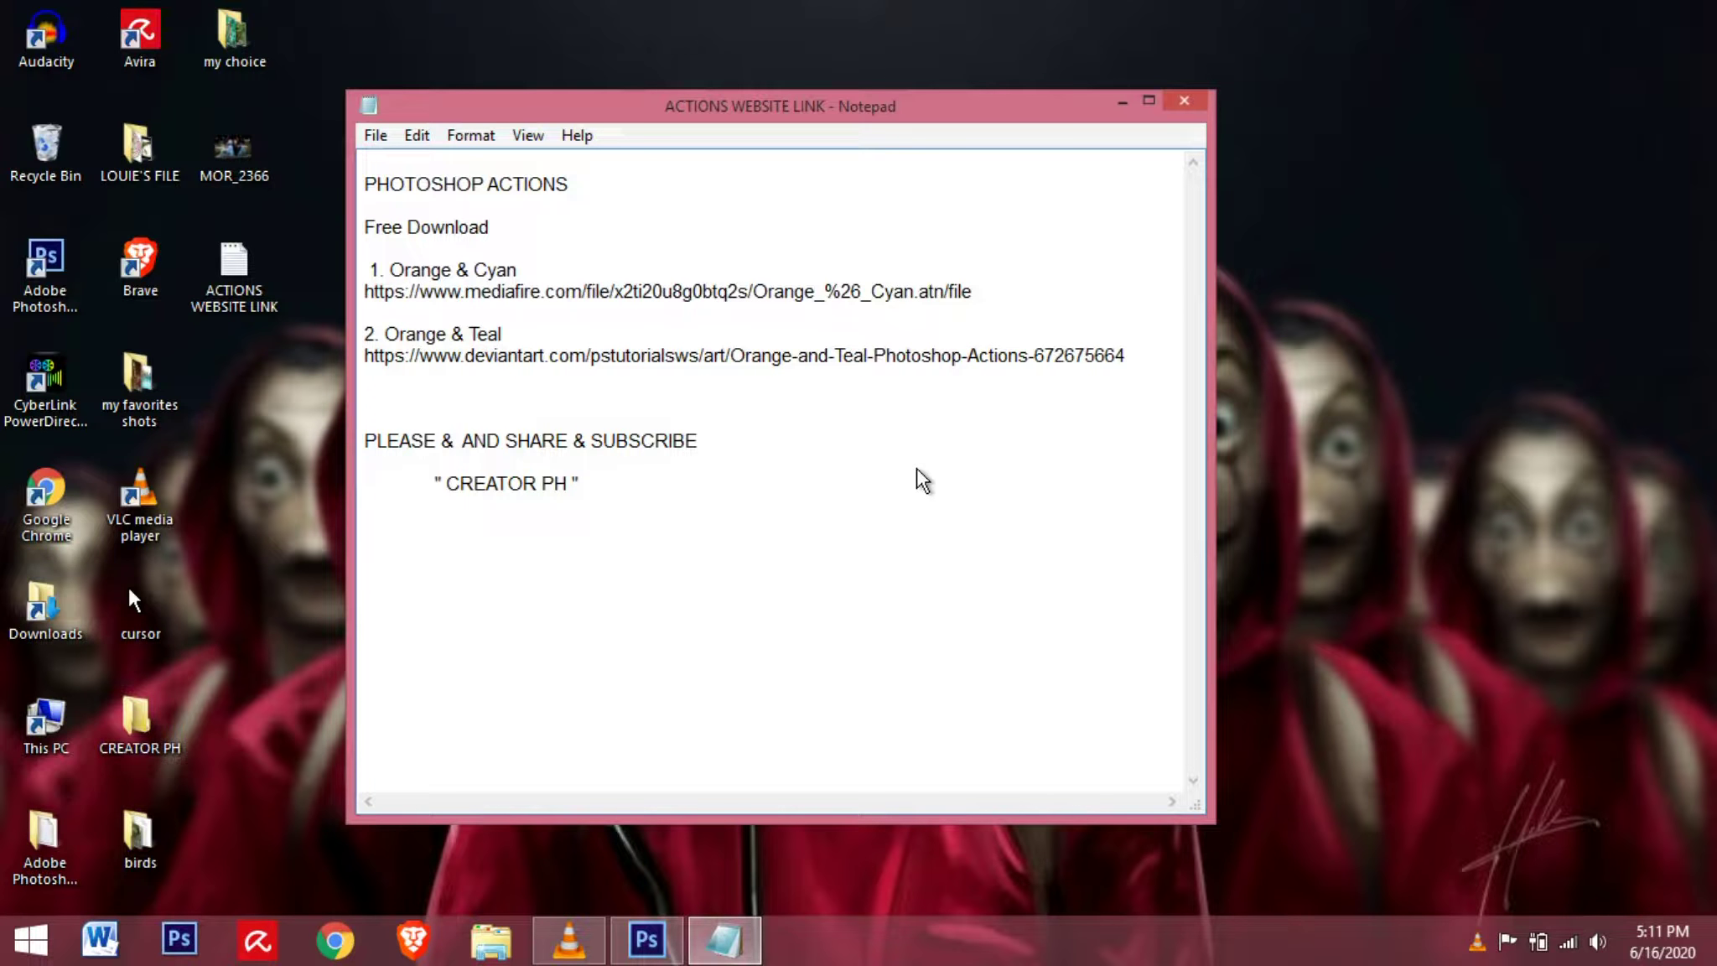
click(389, 315)
drag(389, 315, 366, 290)
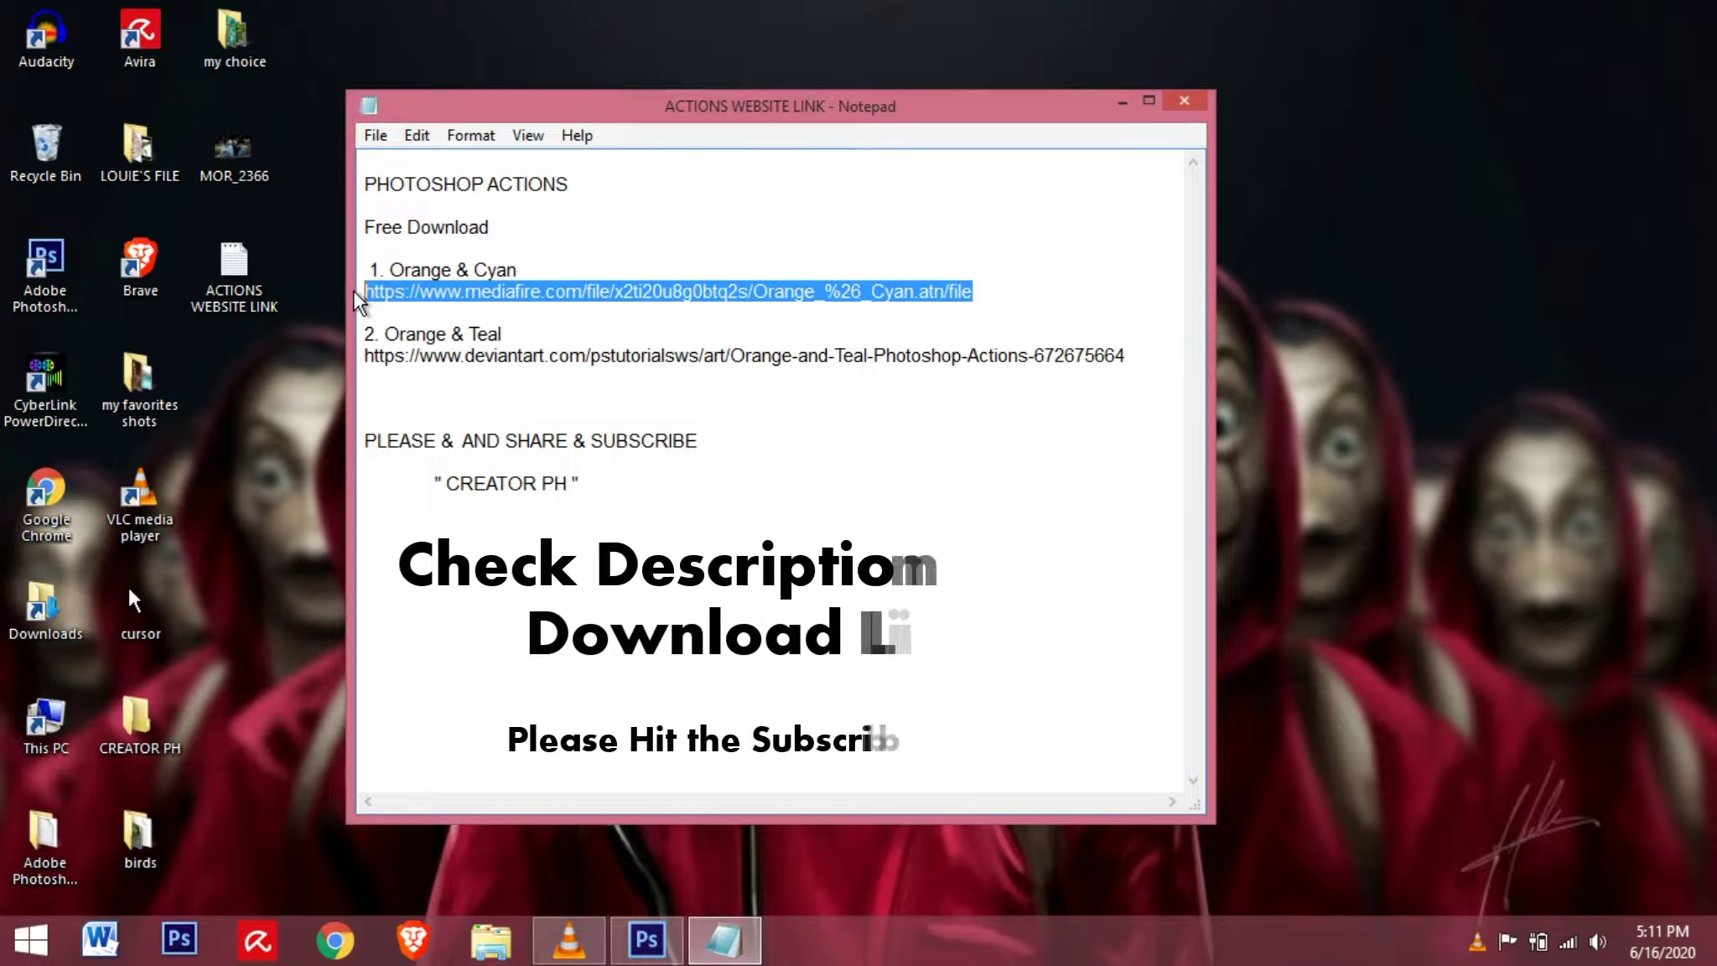
right_click(791, 291)
click(950, 374)
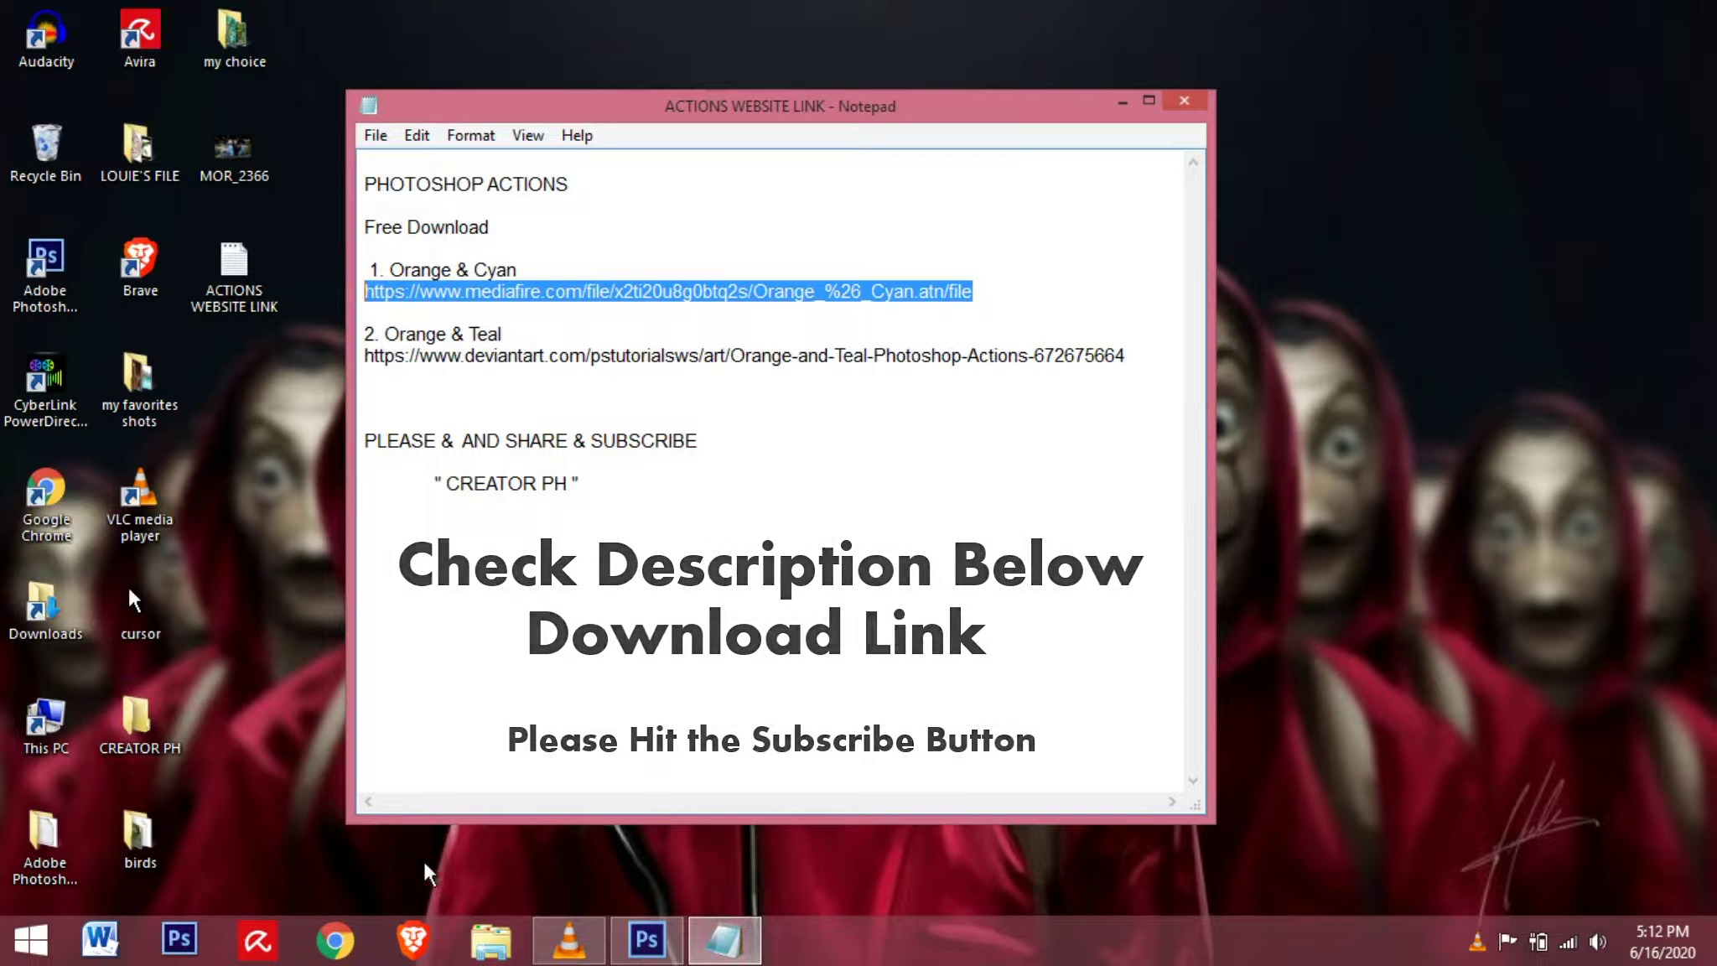
click(343, 952)
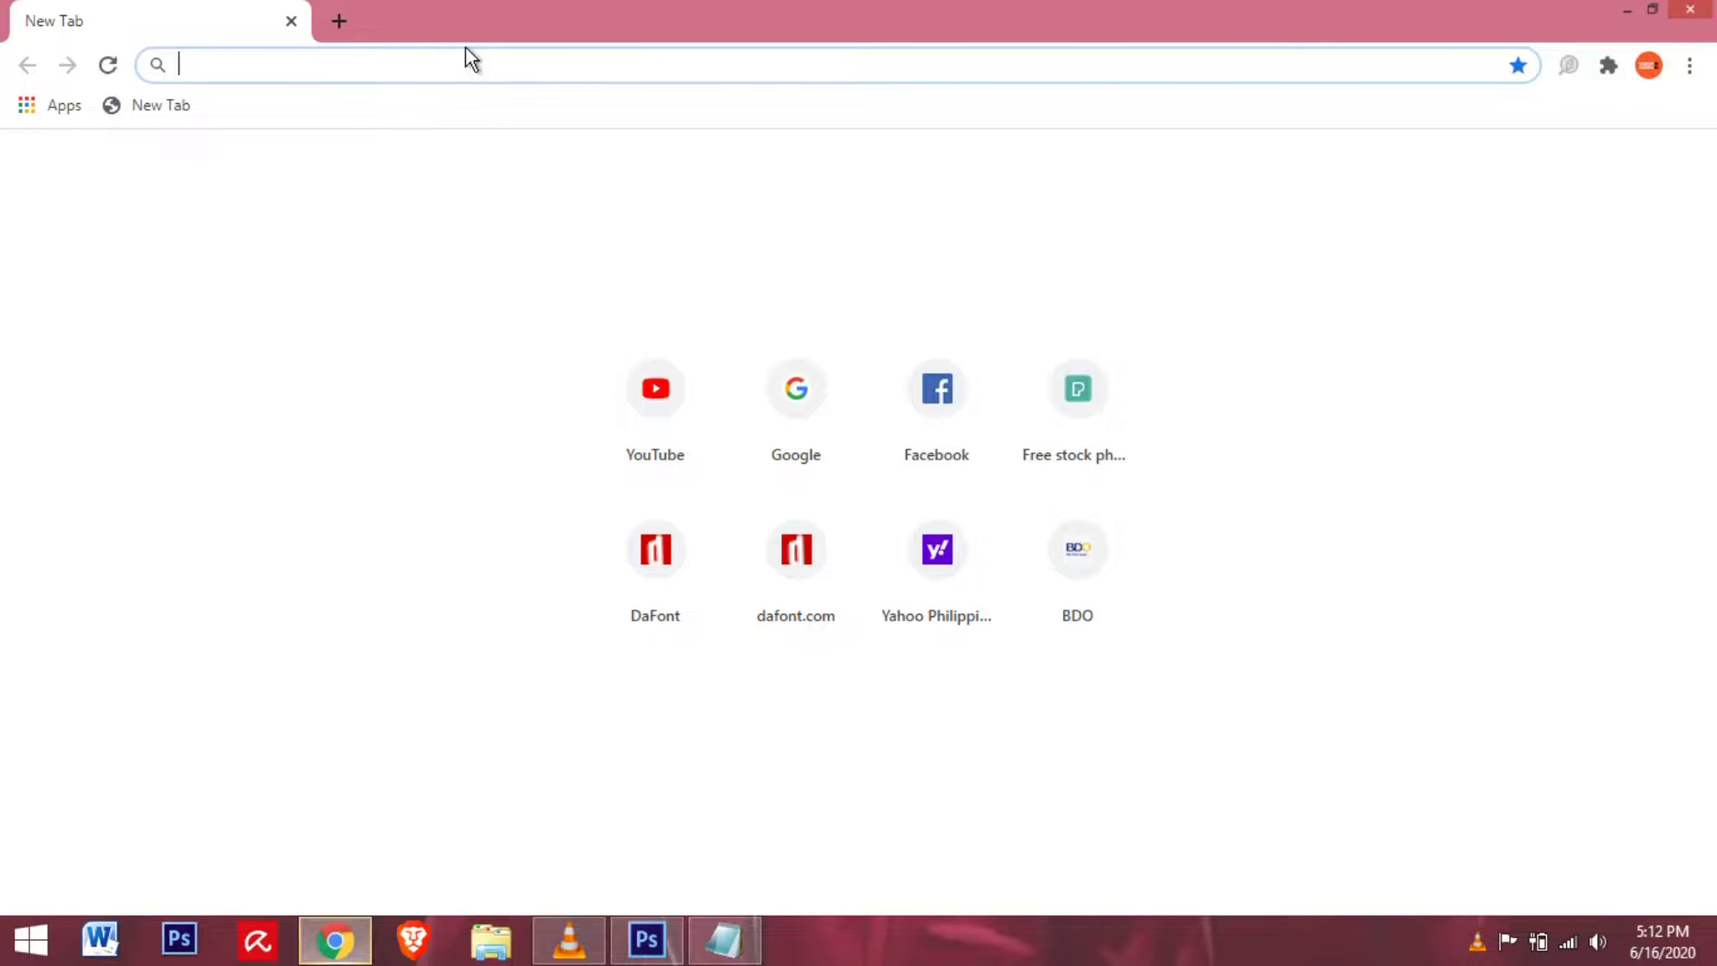
- Open the copied MediaFire link and download the Orange & Cyan.atn action file
key(ctrl+v)
key(Return)
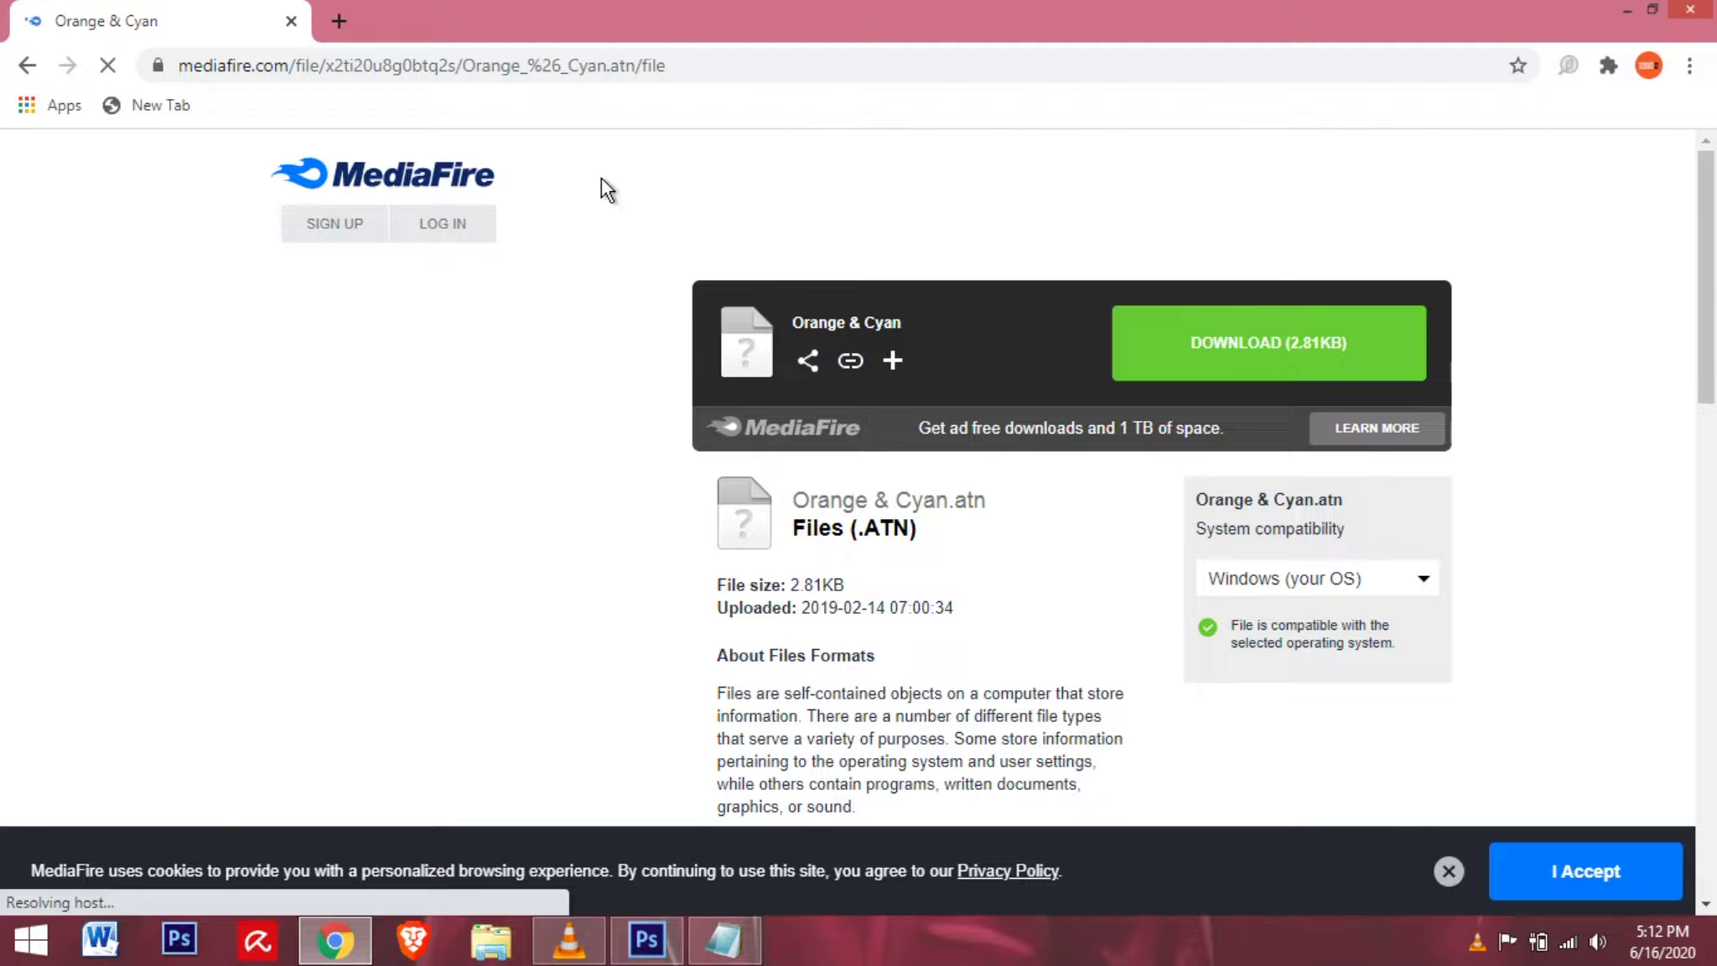
click(1359, 340)
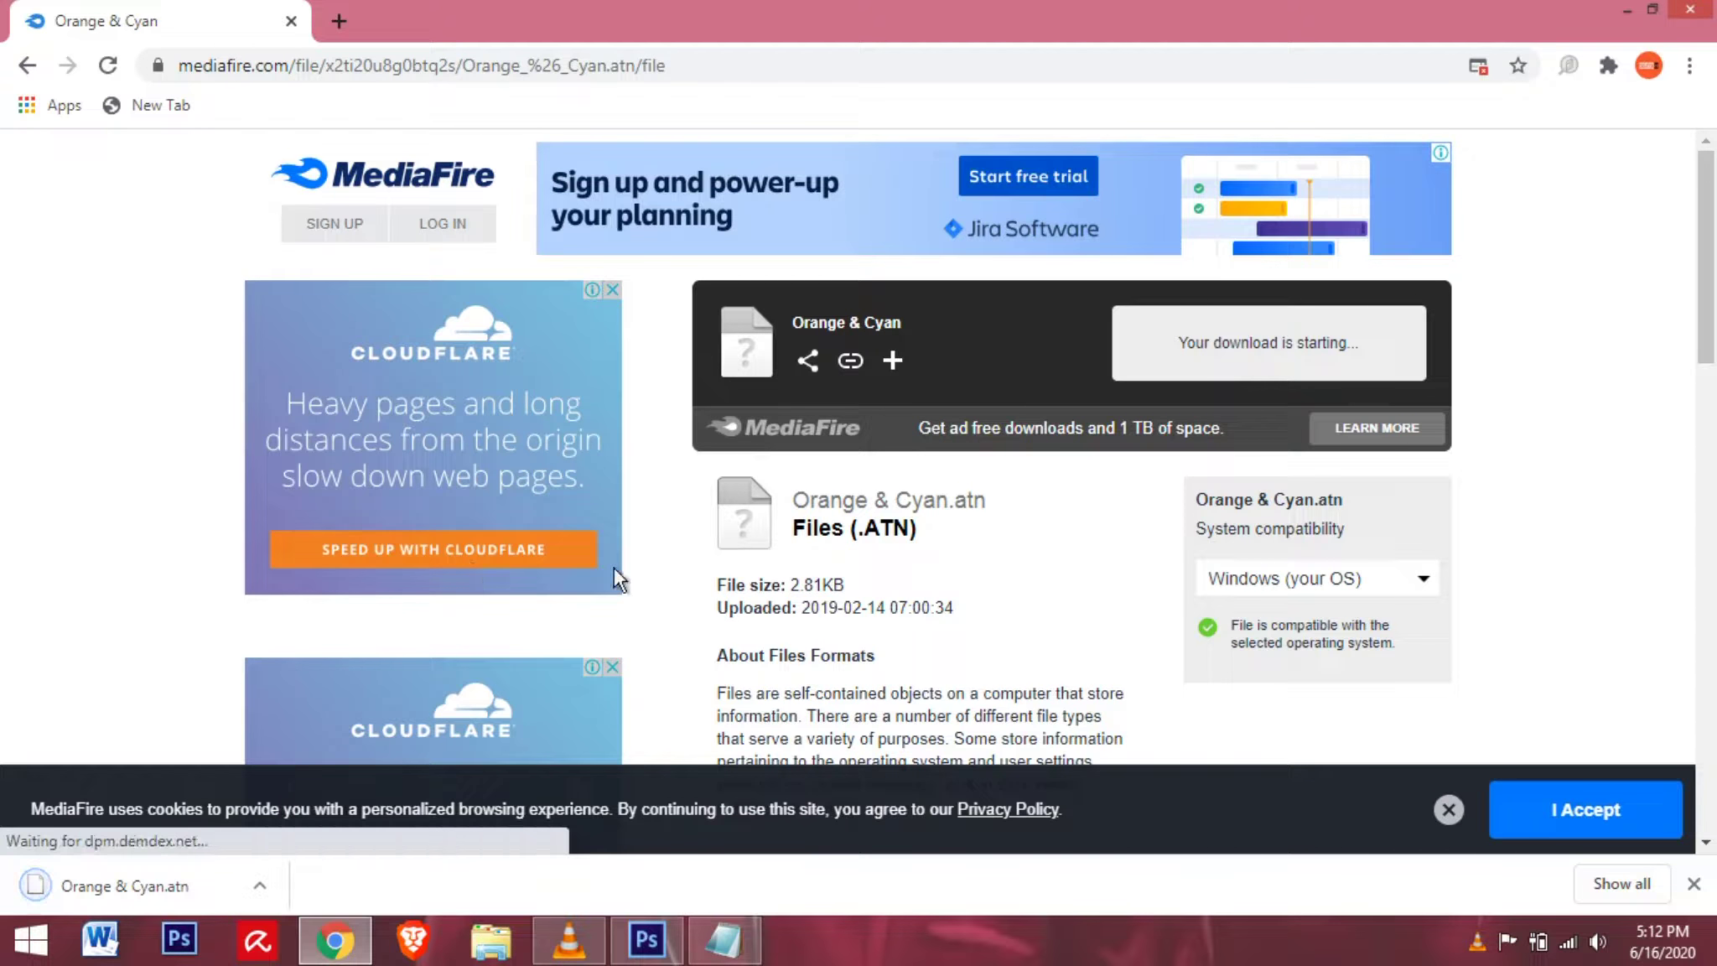
click(1623, 11)
click(1135, 360)
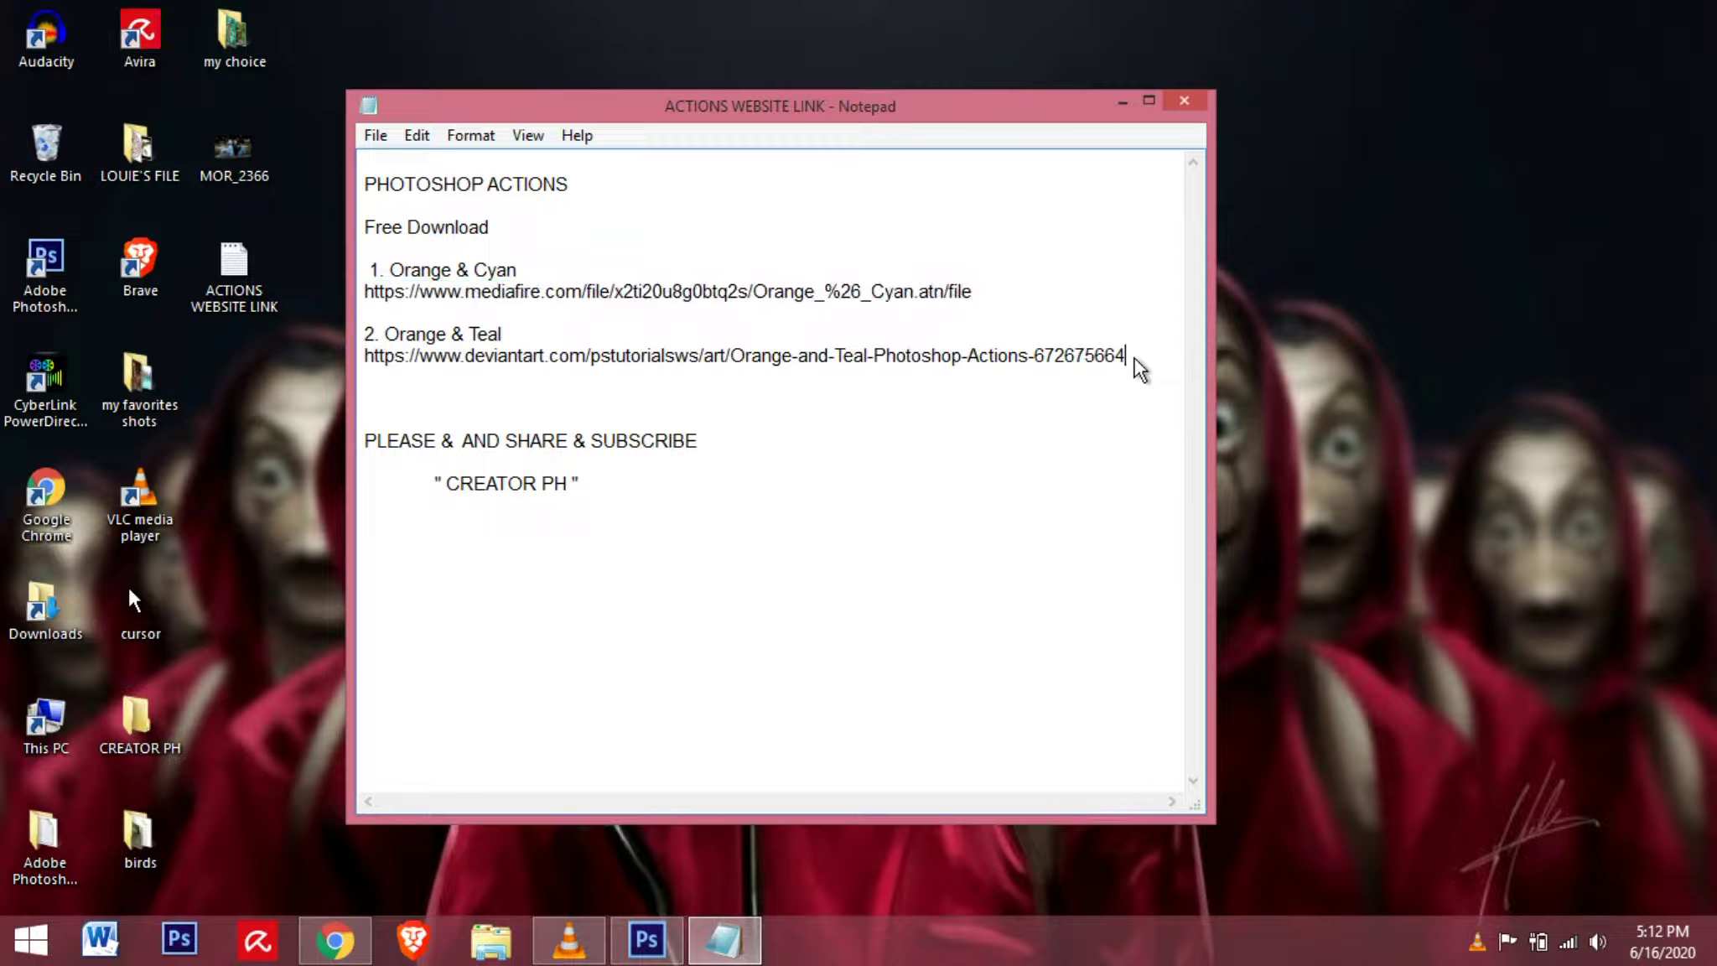
- Copy the DeviantArt Orange and Teal actions link from the note
drag(1147, 367, 360, 373)
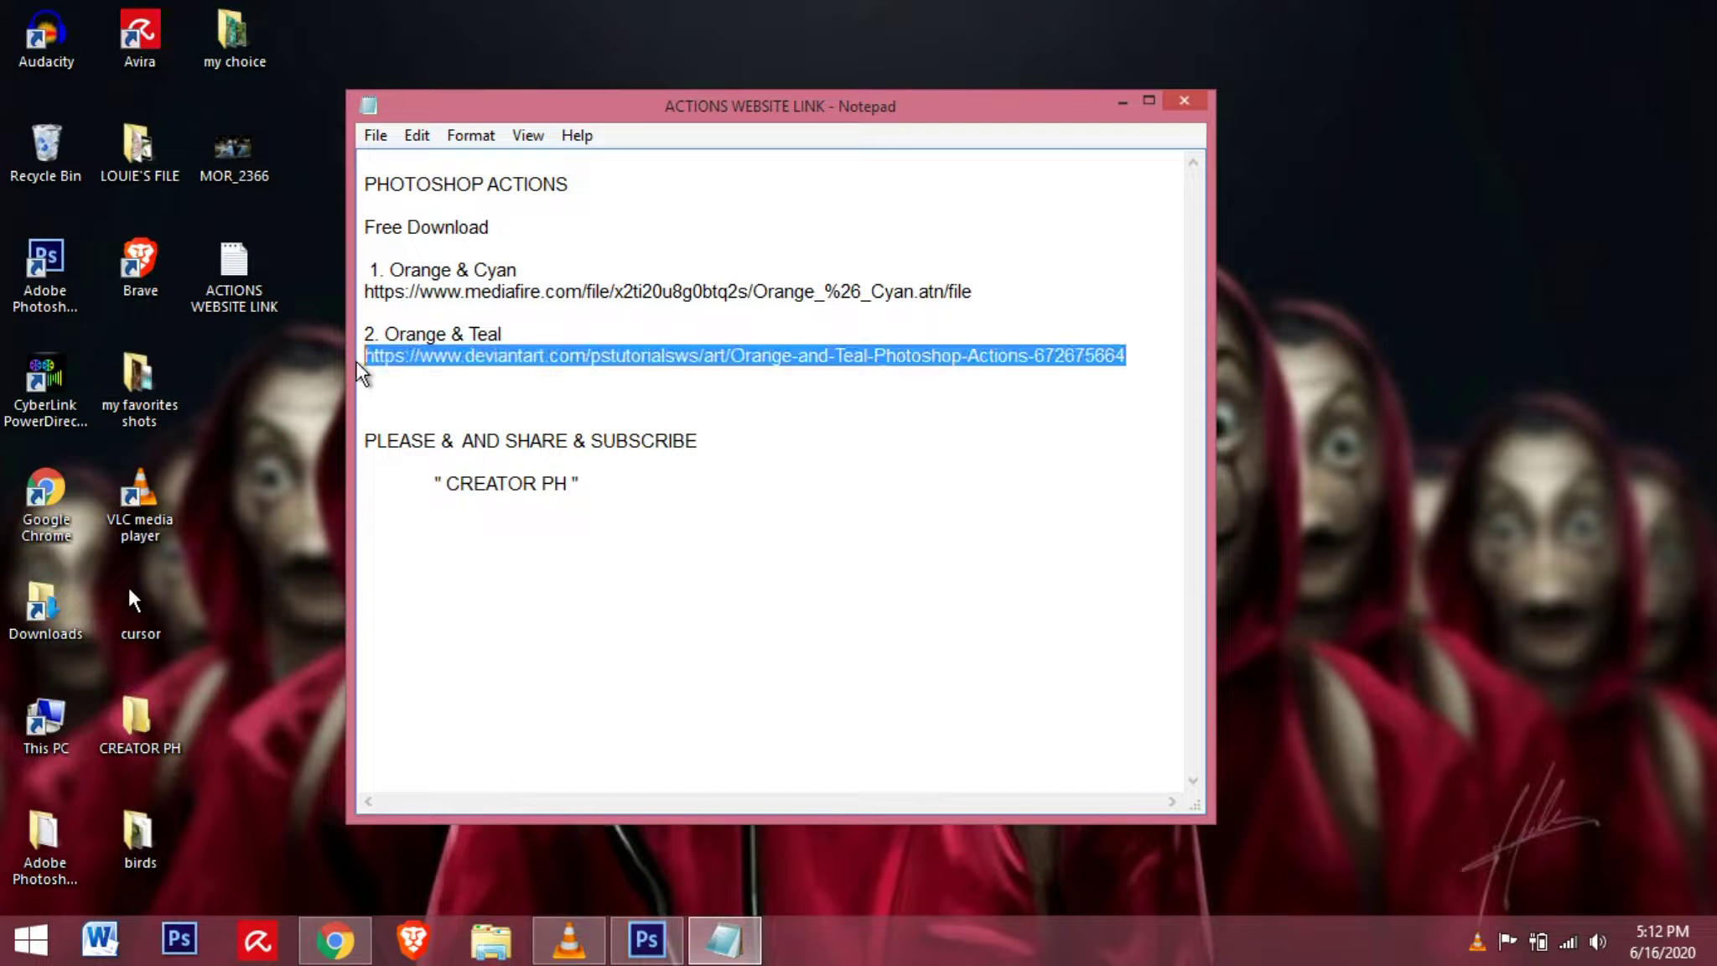
right_click(625, 354)
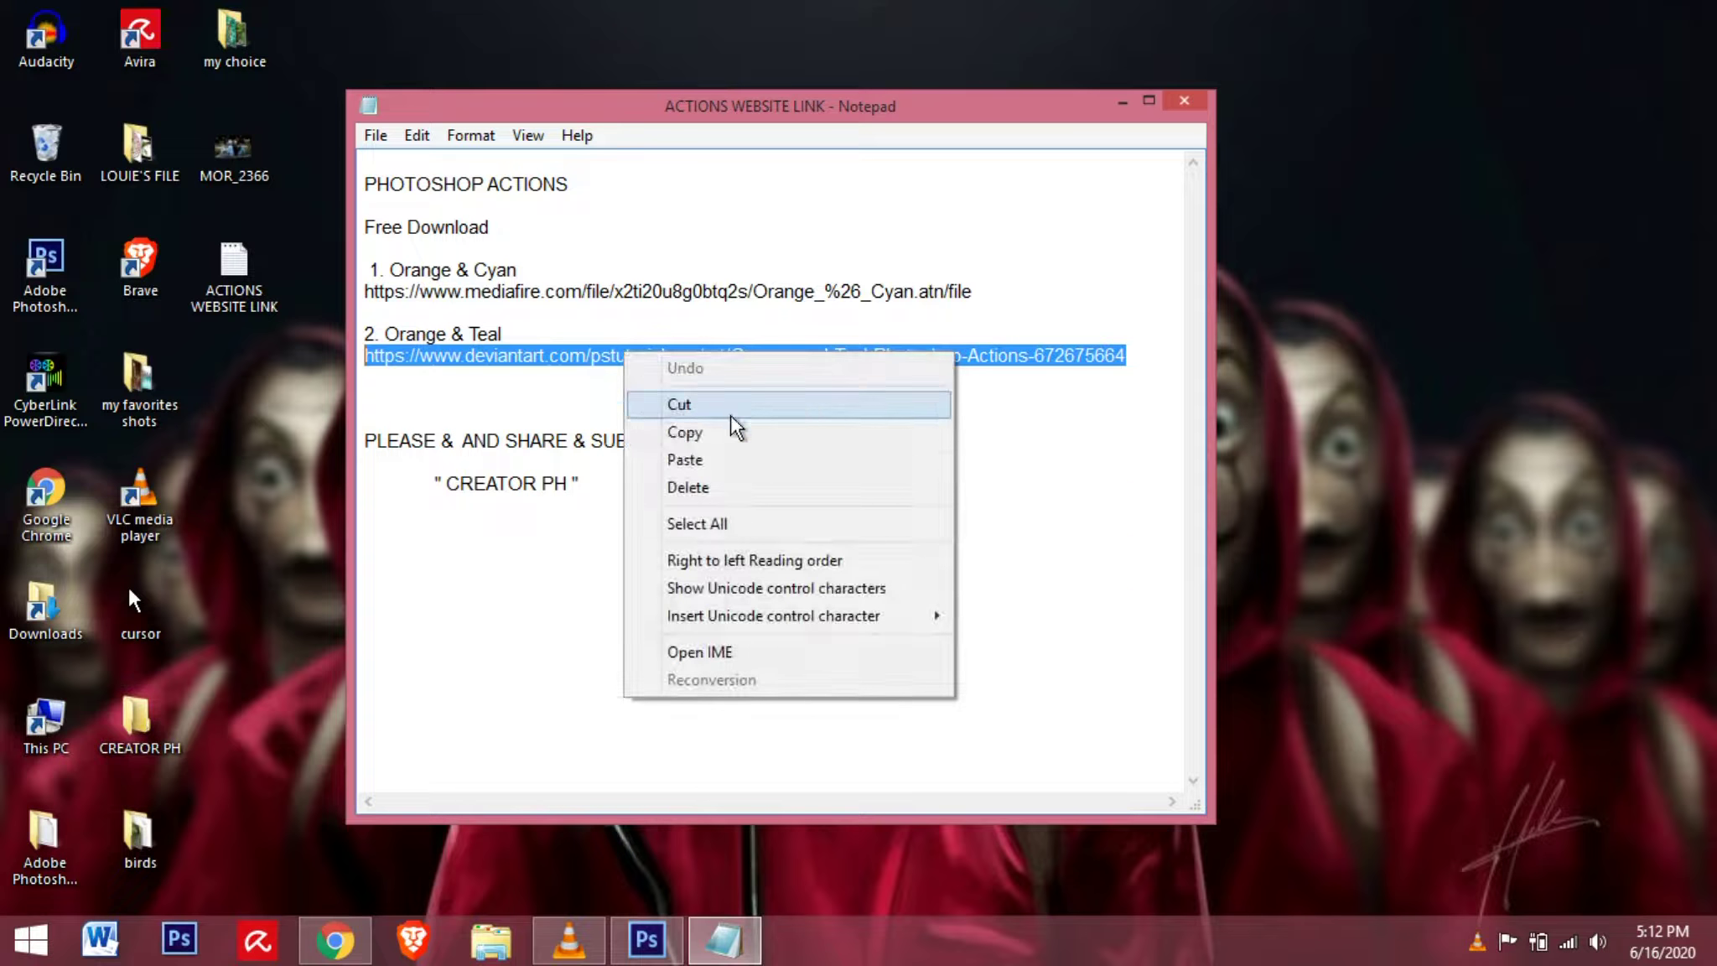
click(684, 432)
click(335, 940)
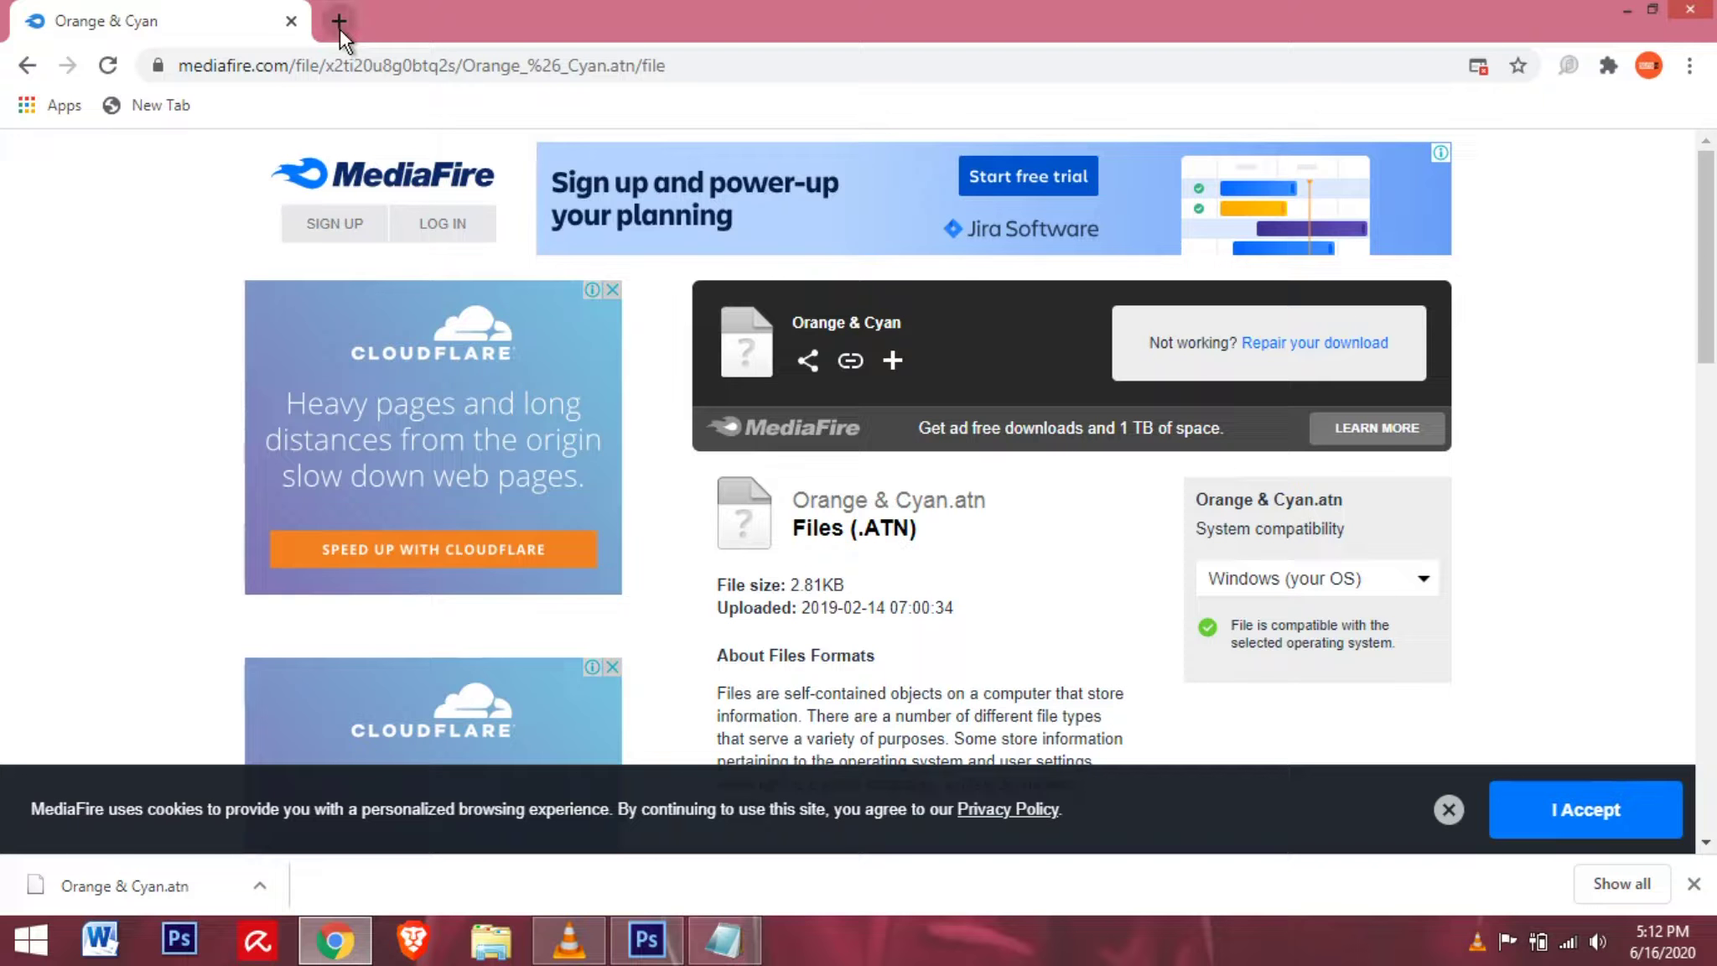
- Open the DeviantArt Orange and Teal Photoshop Actions page in a new tab
click(340, 29)
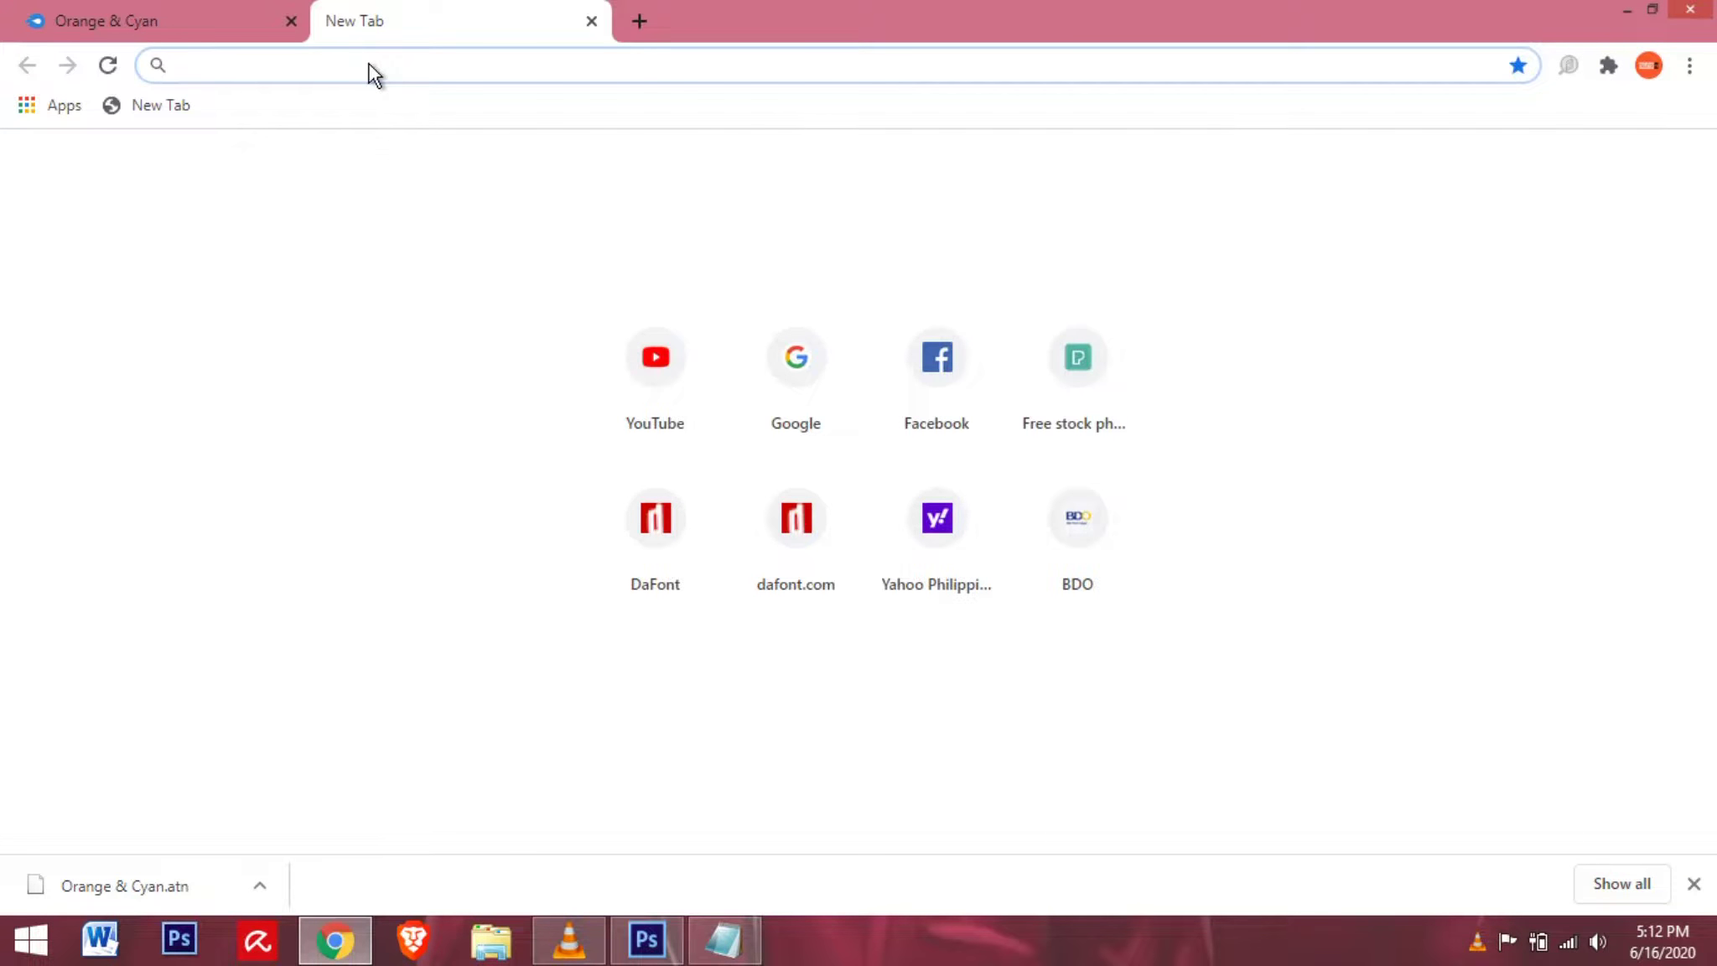
right_click(369, 65)
click(561, 186)
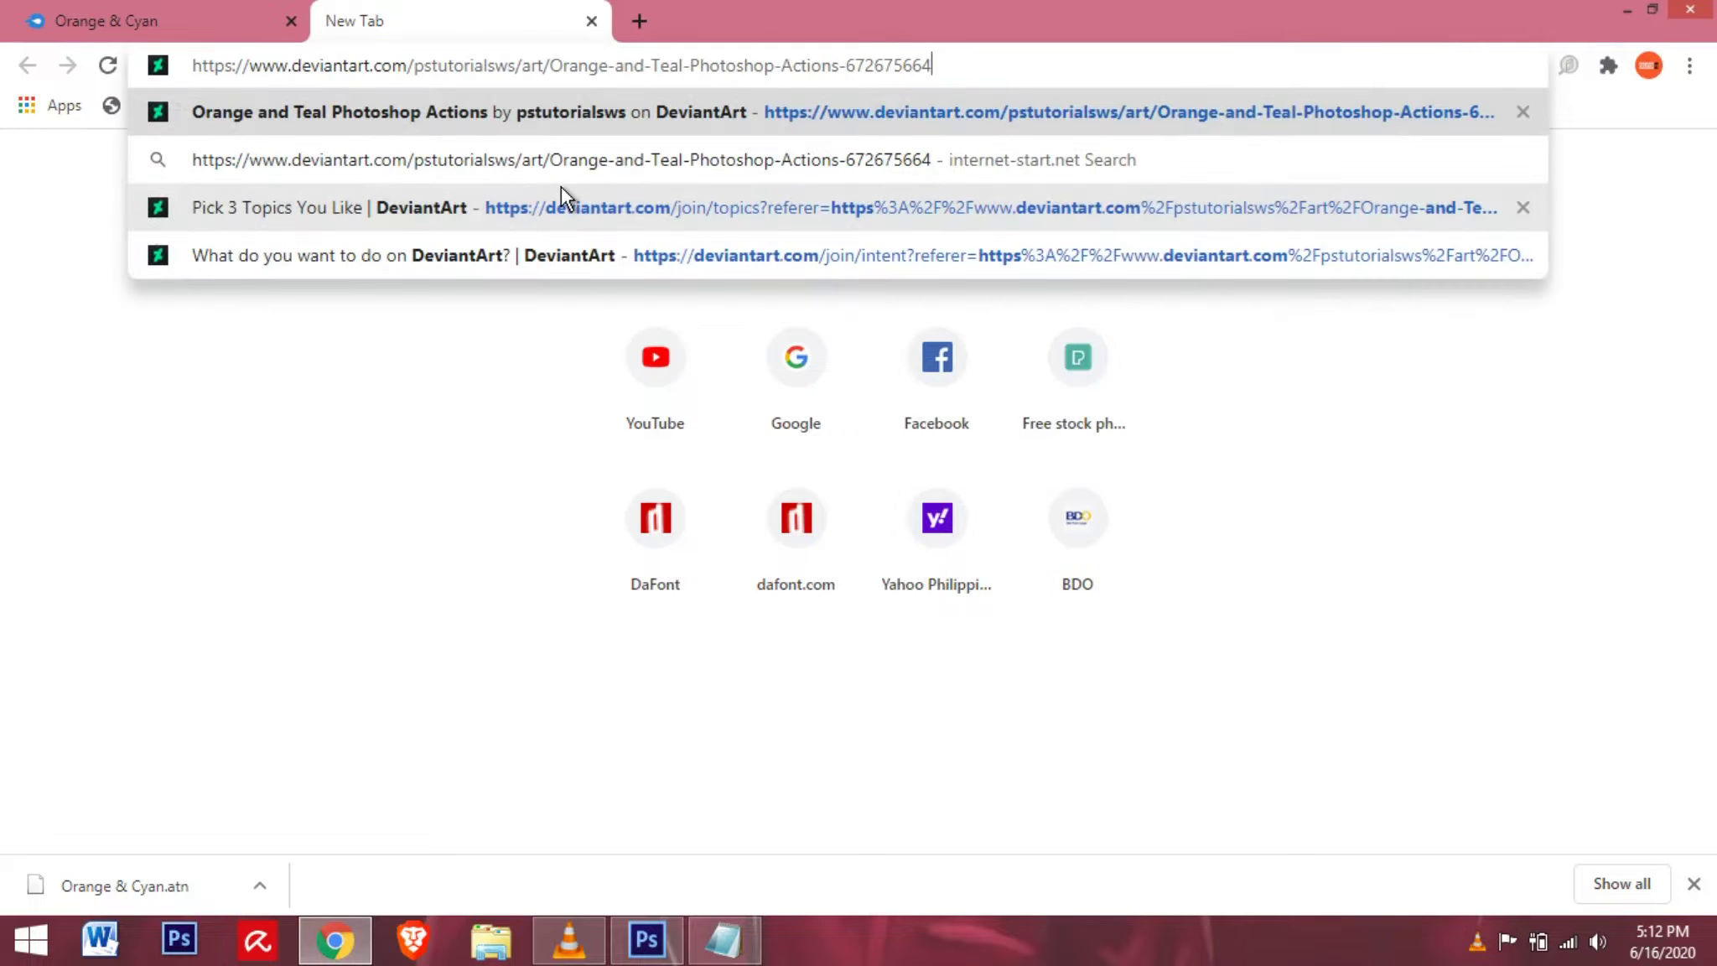
key(Return)
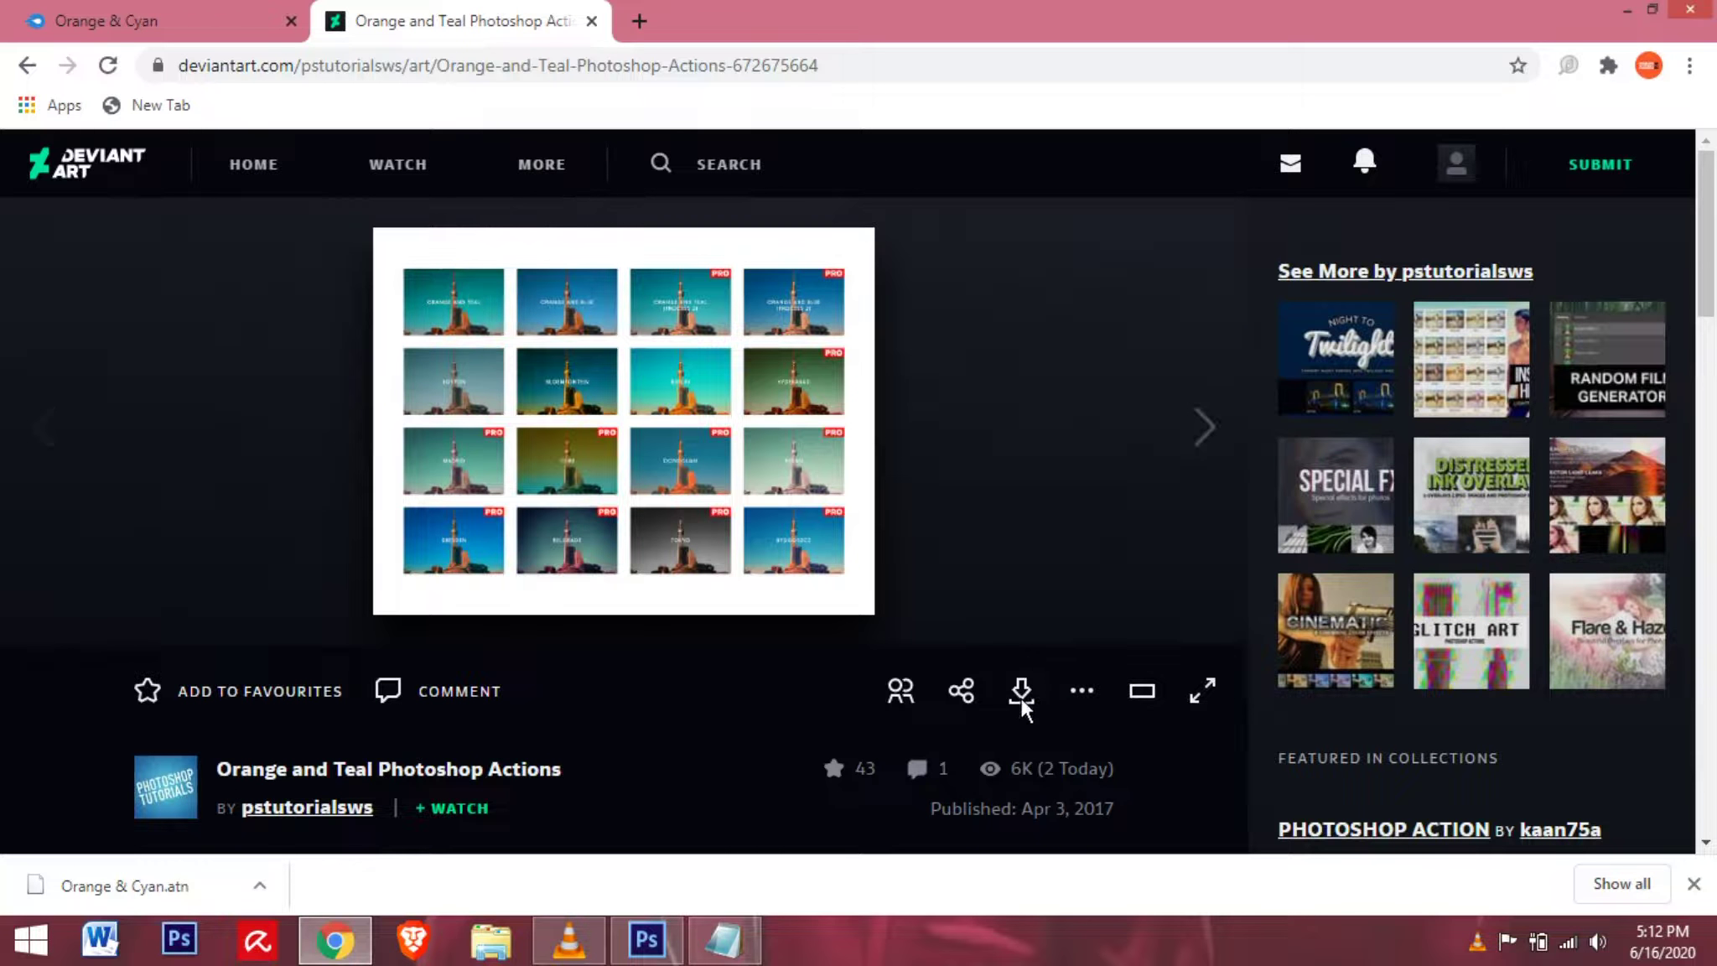
- Download the free Orange and Teal actions zip and show it in its folder
click(1021, 697)
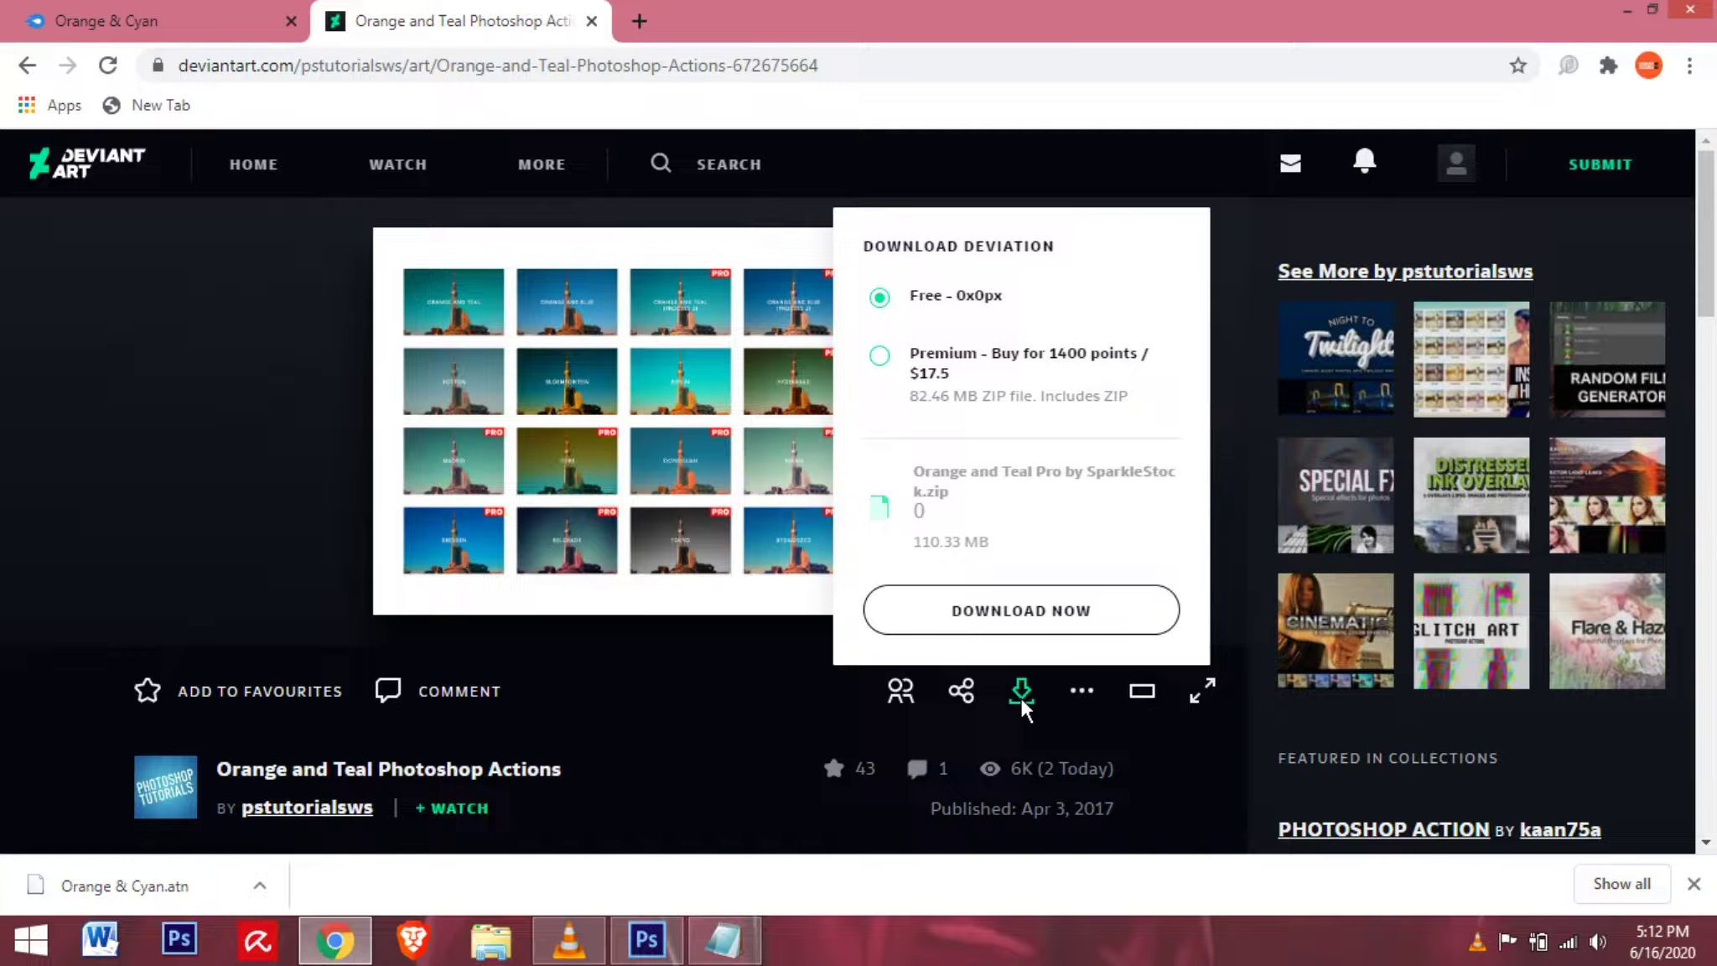
click(1110, 612)
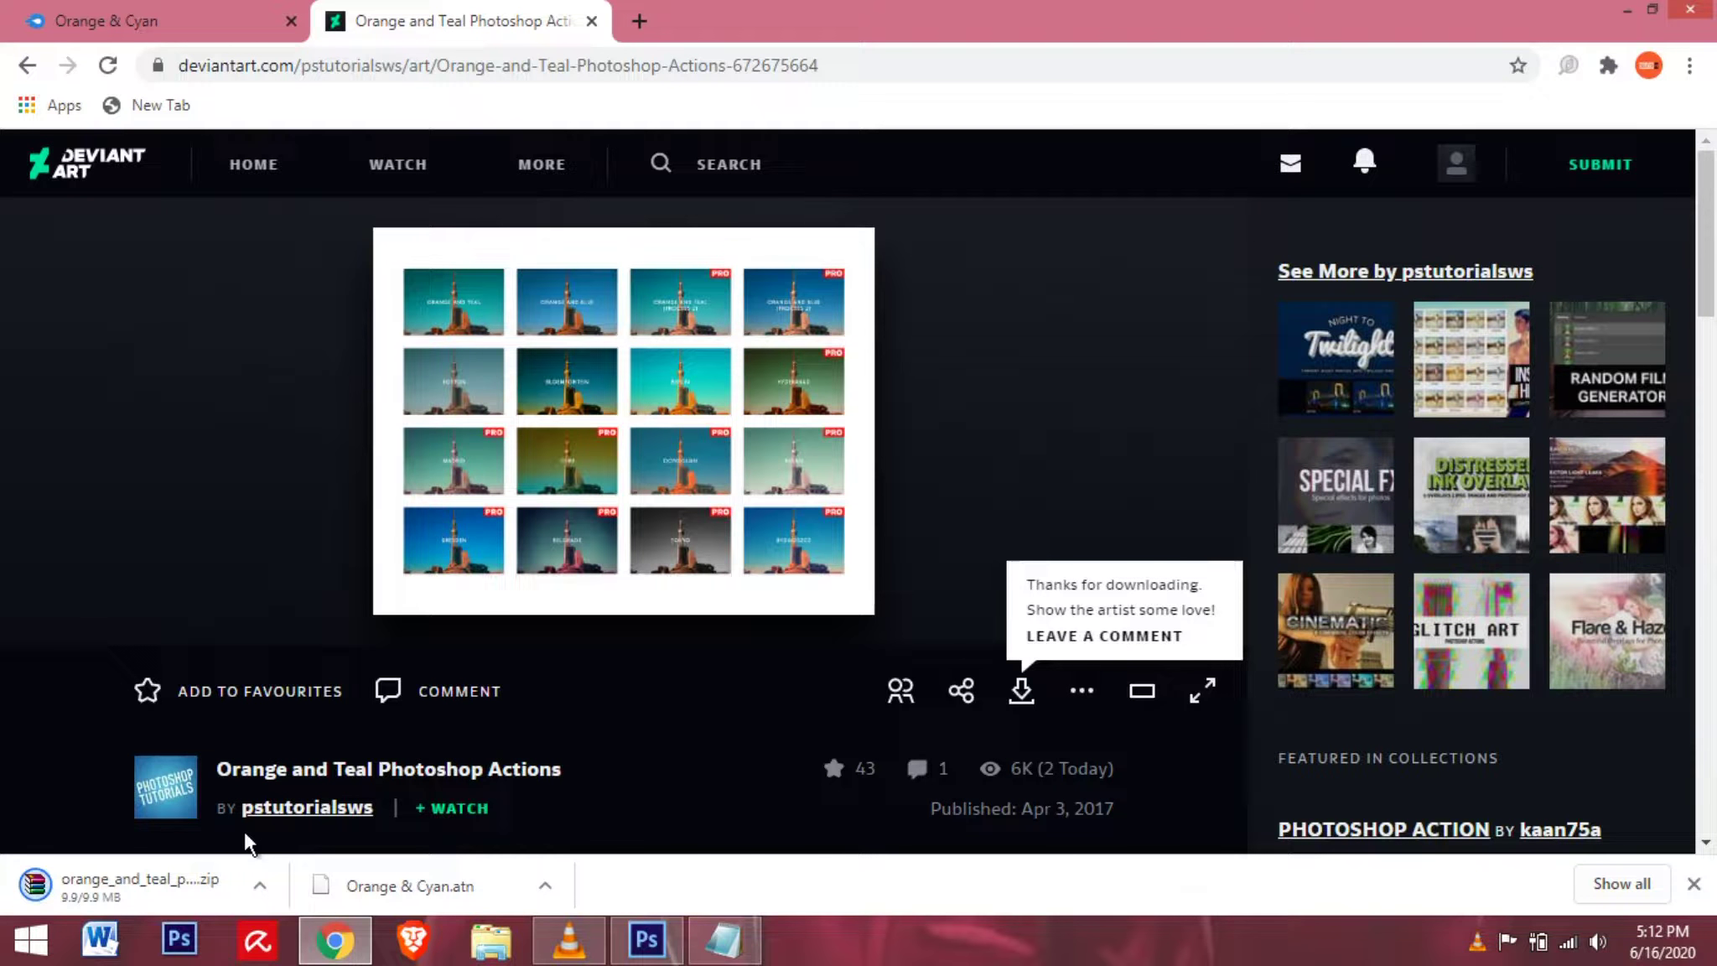
click(267, 886)
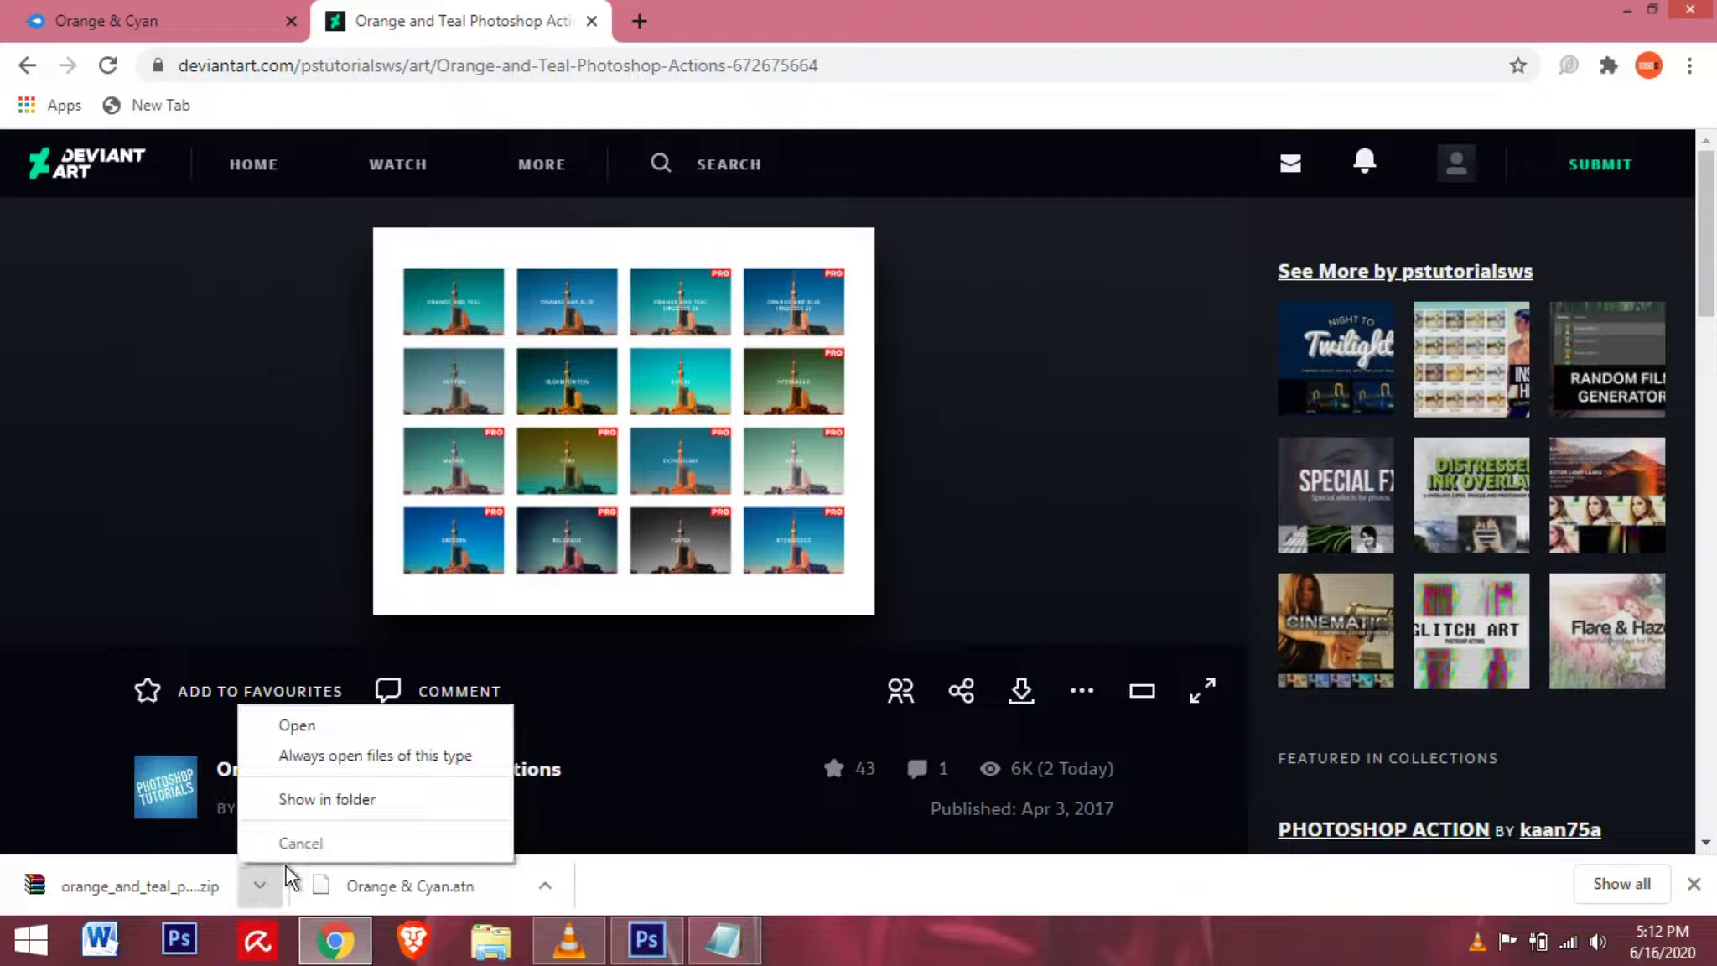
click(458, 799)
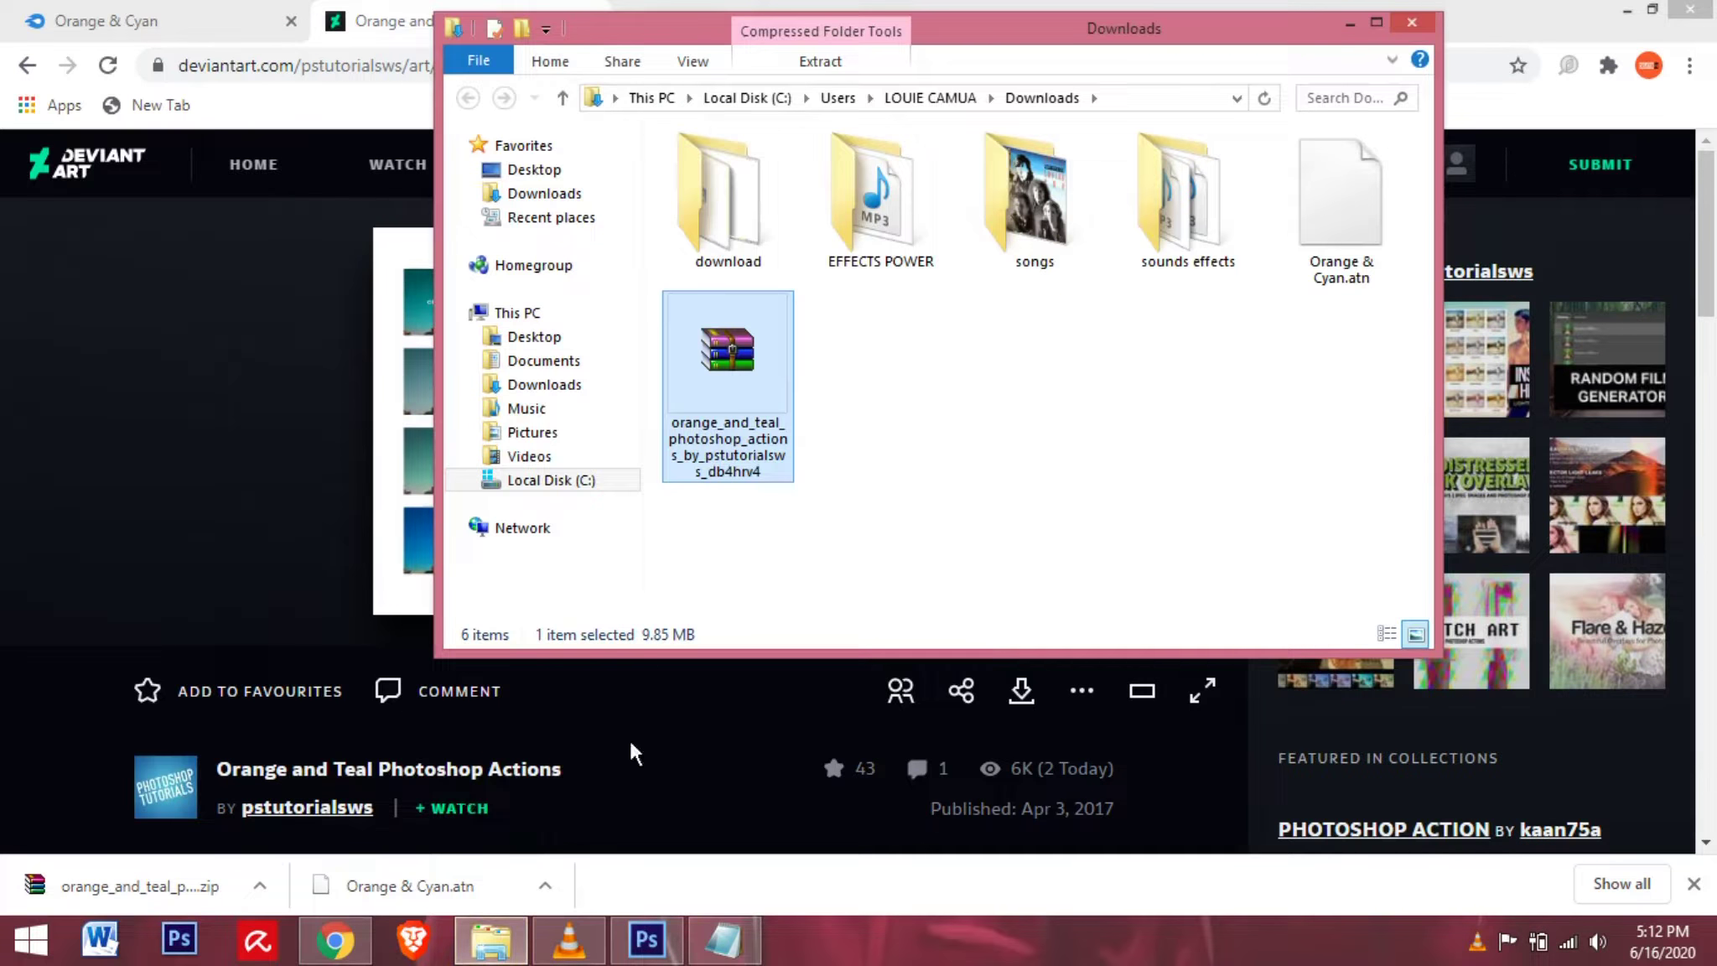
- Minimize Chrome, move the Downloads window aside, and close the link note
click(1627, 11)
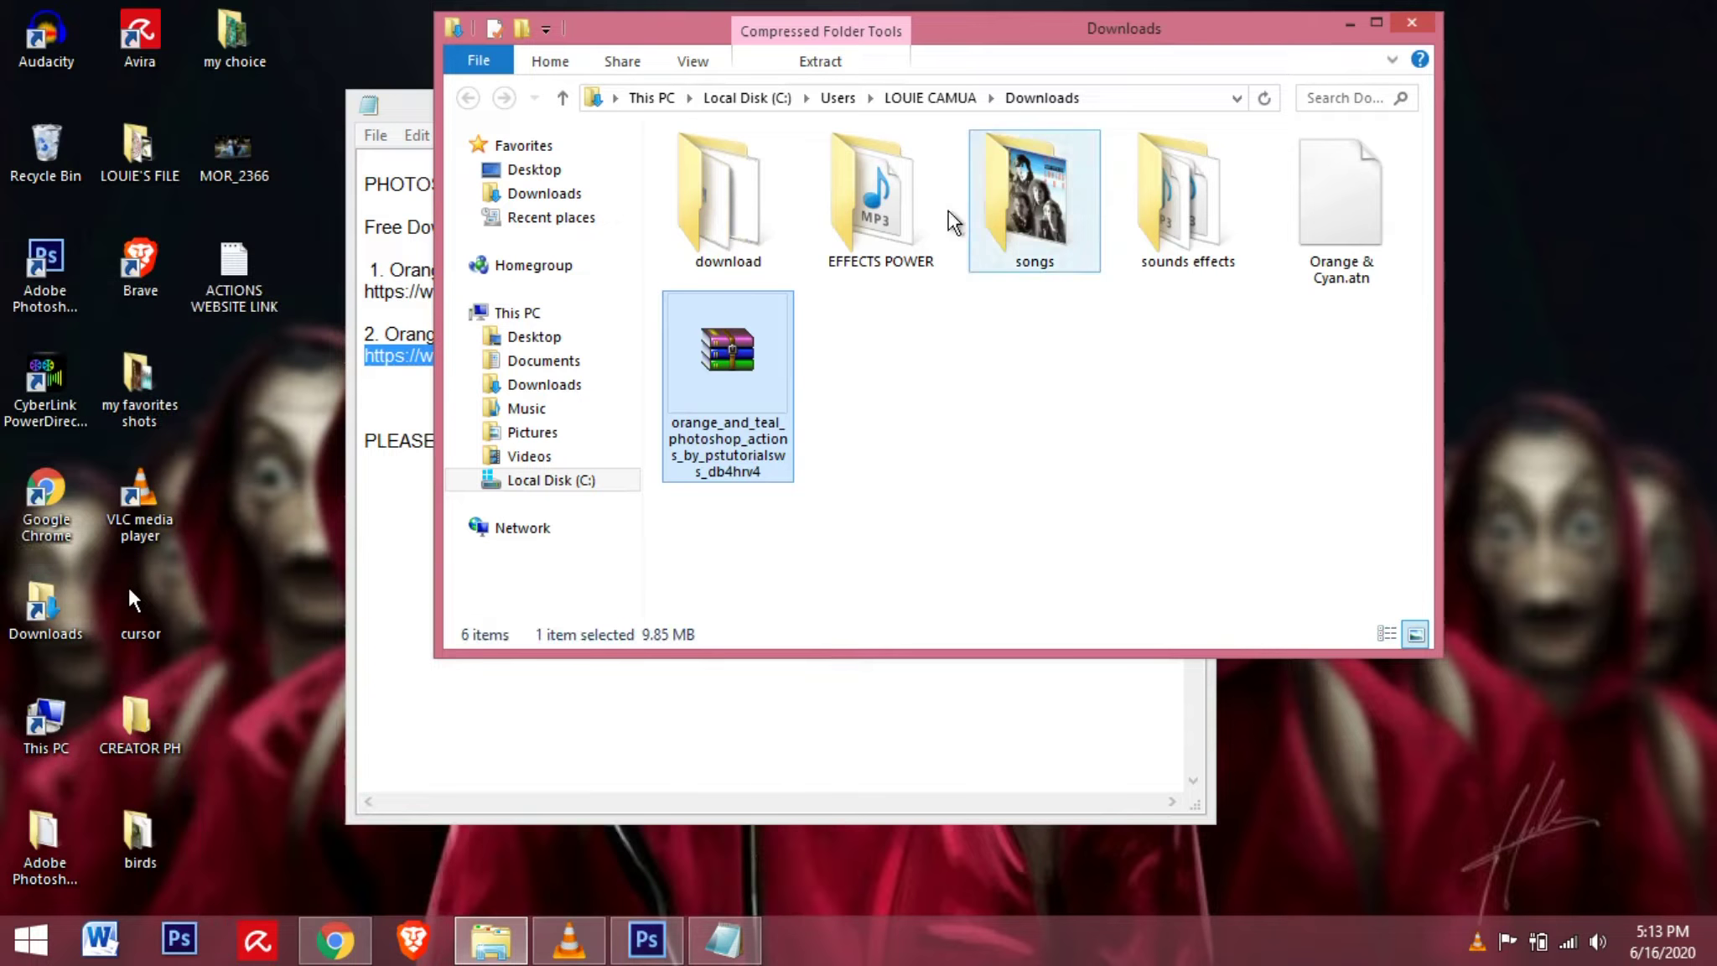
drag(957, 37, 1167, 165)
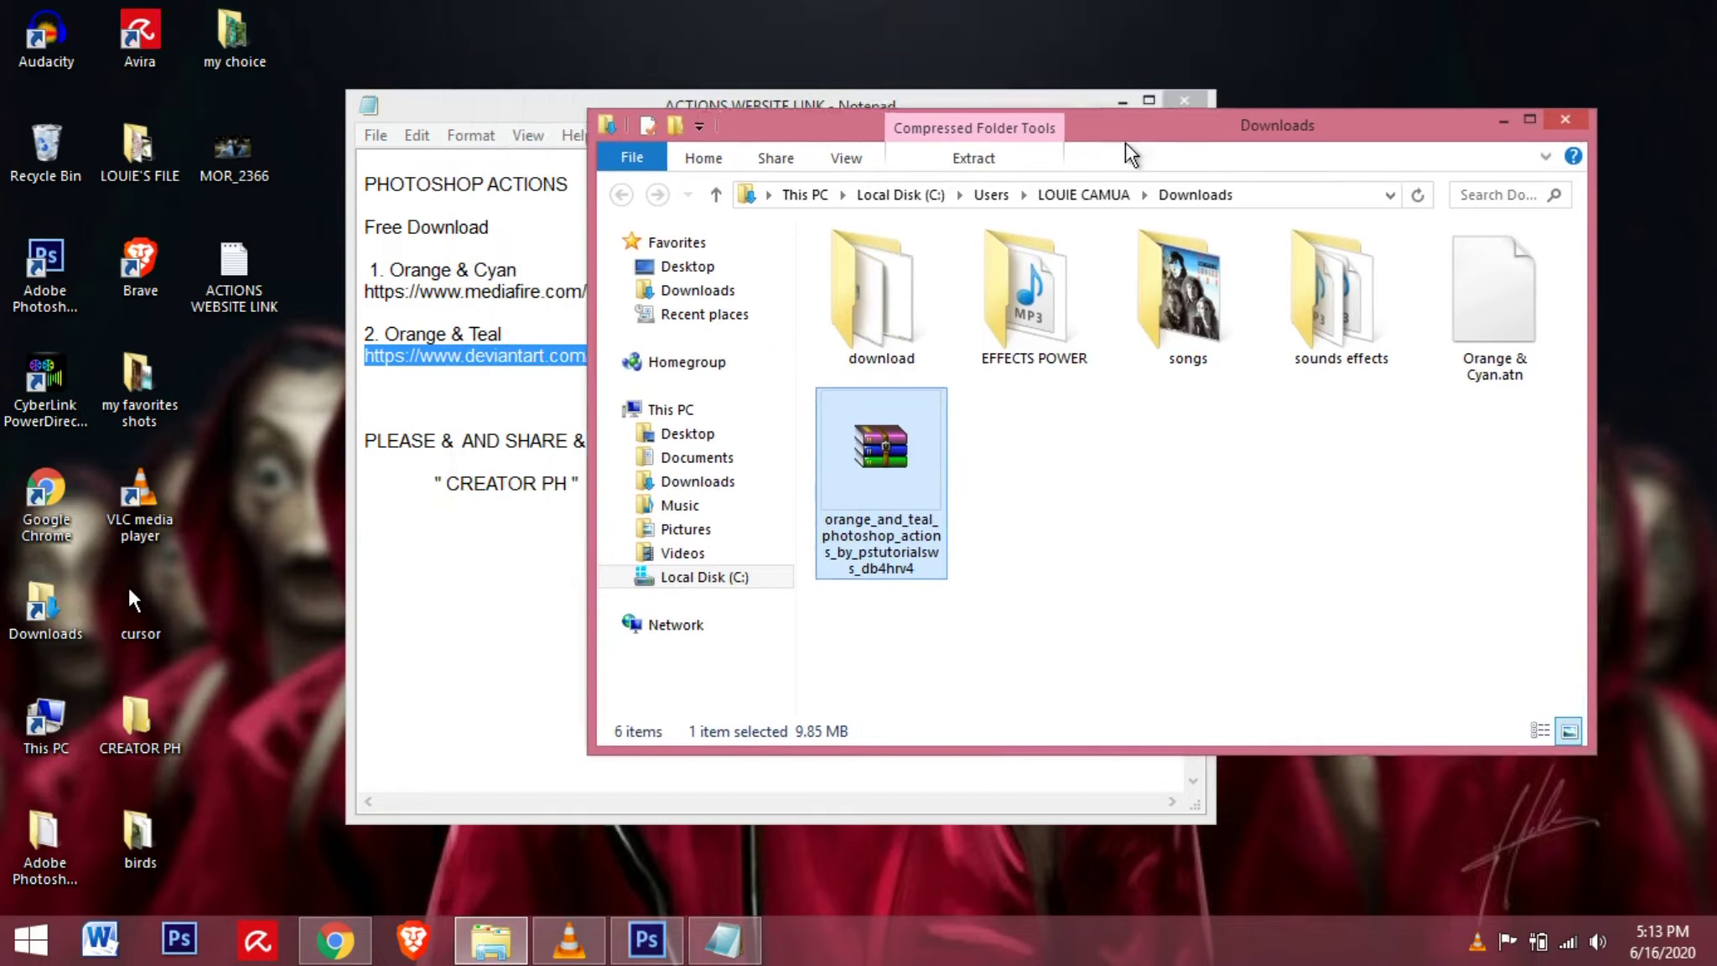
click(1043, 110)
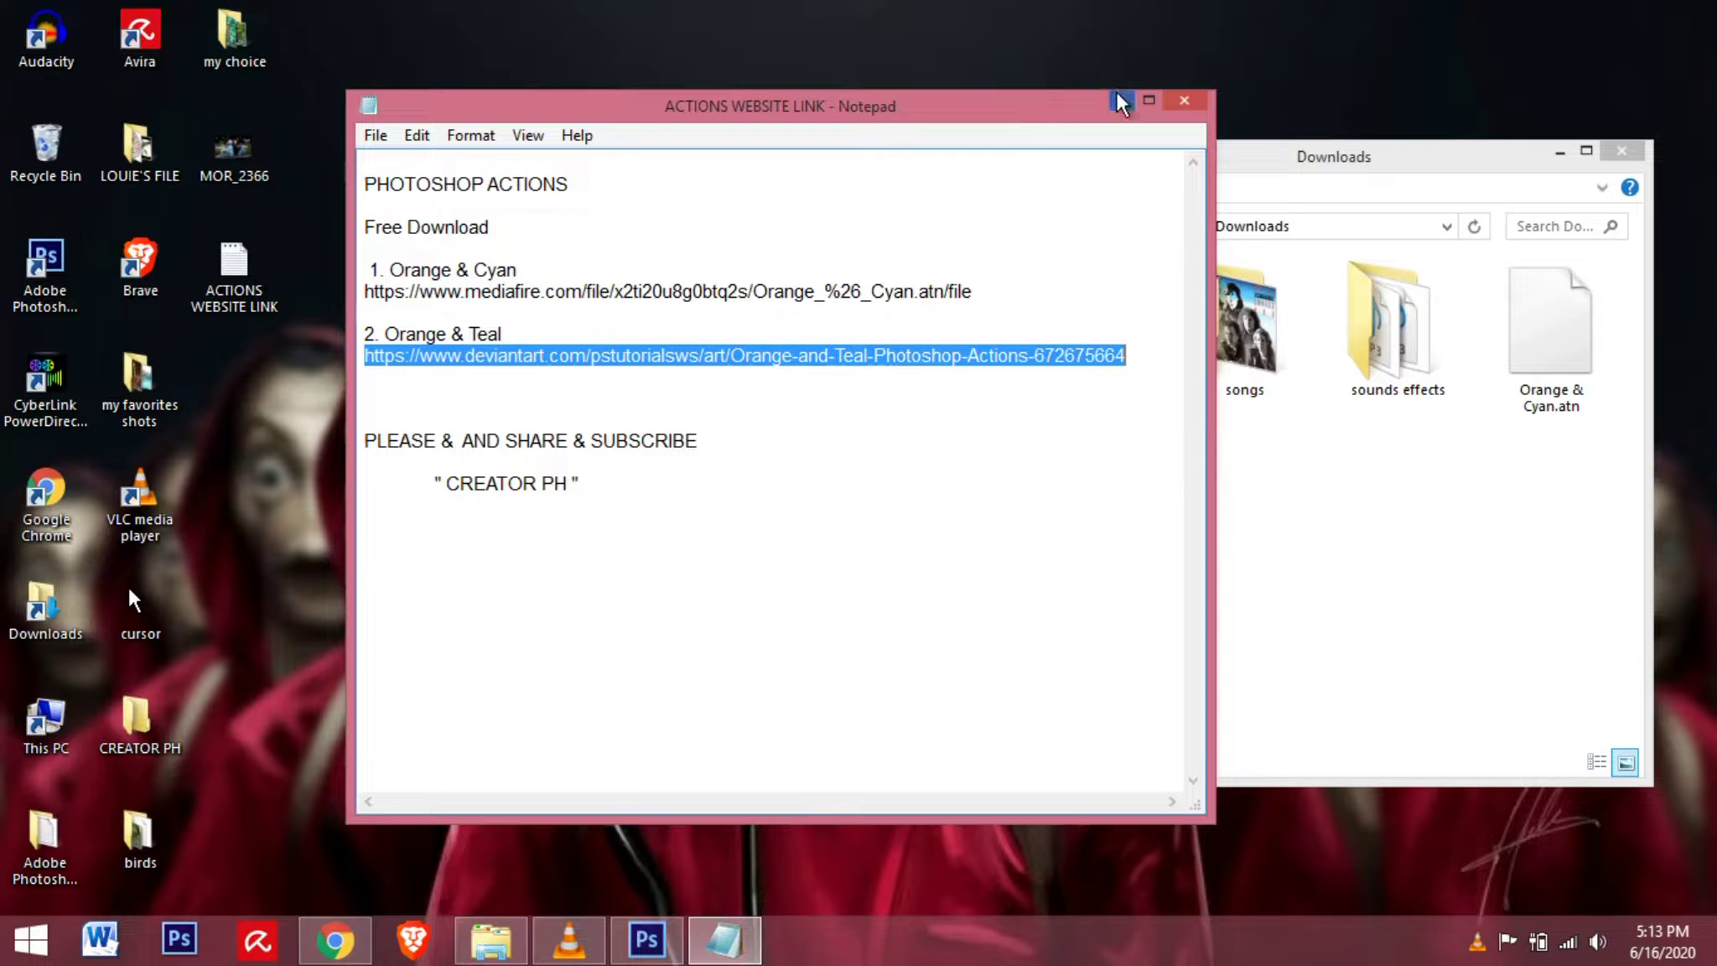
click(1182, 105)
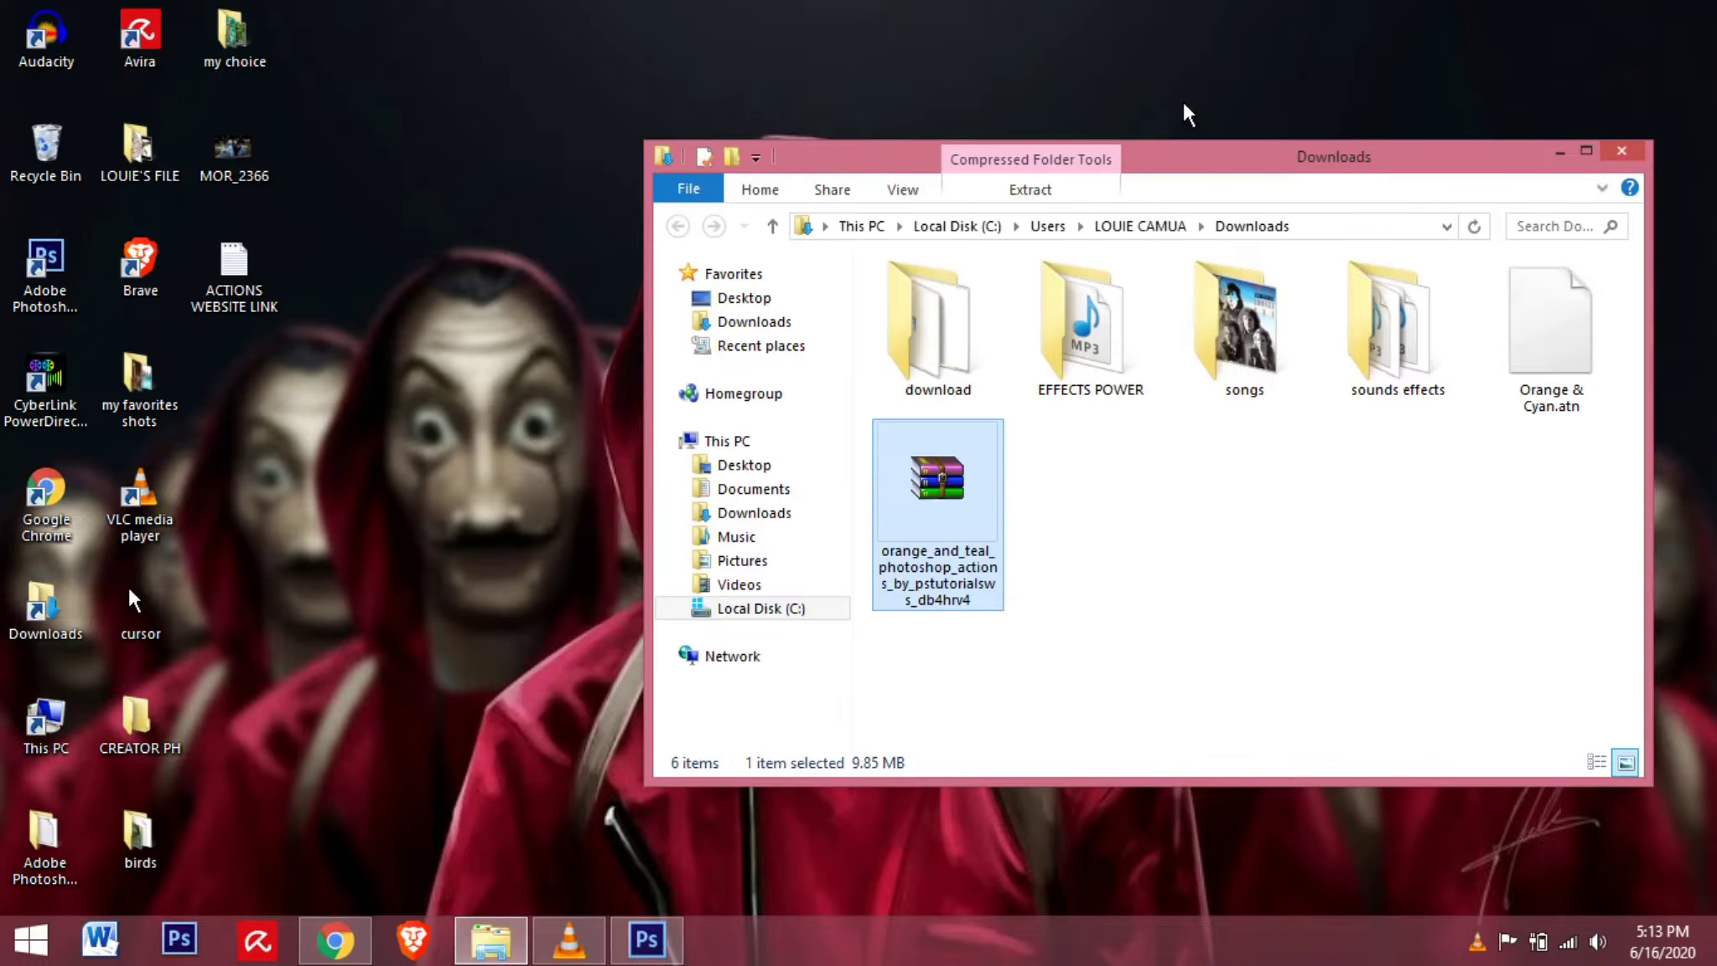
- Open the MOR_2366 night bench photo in Photoshop
click(635, 958)
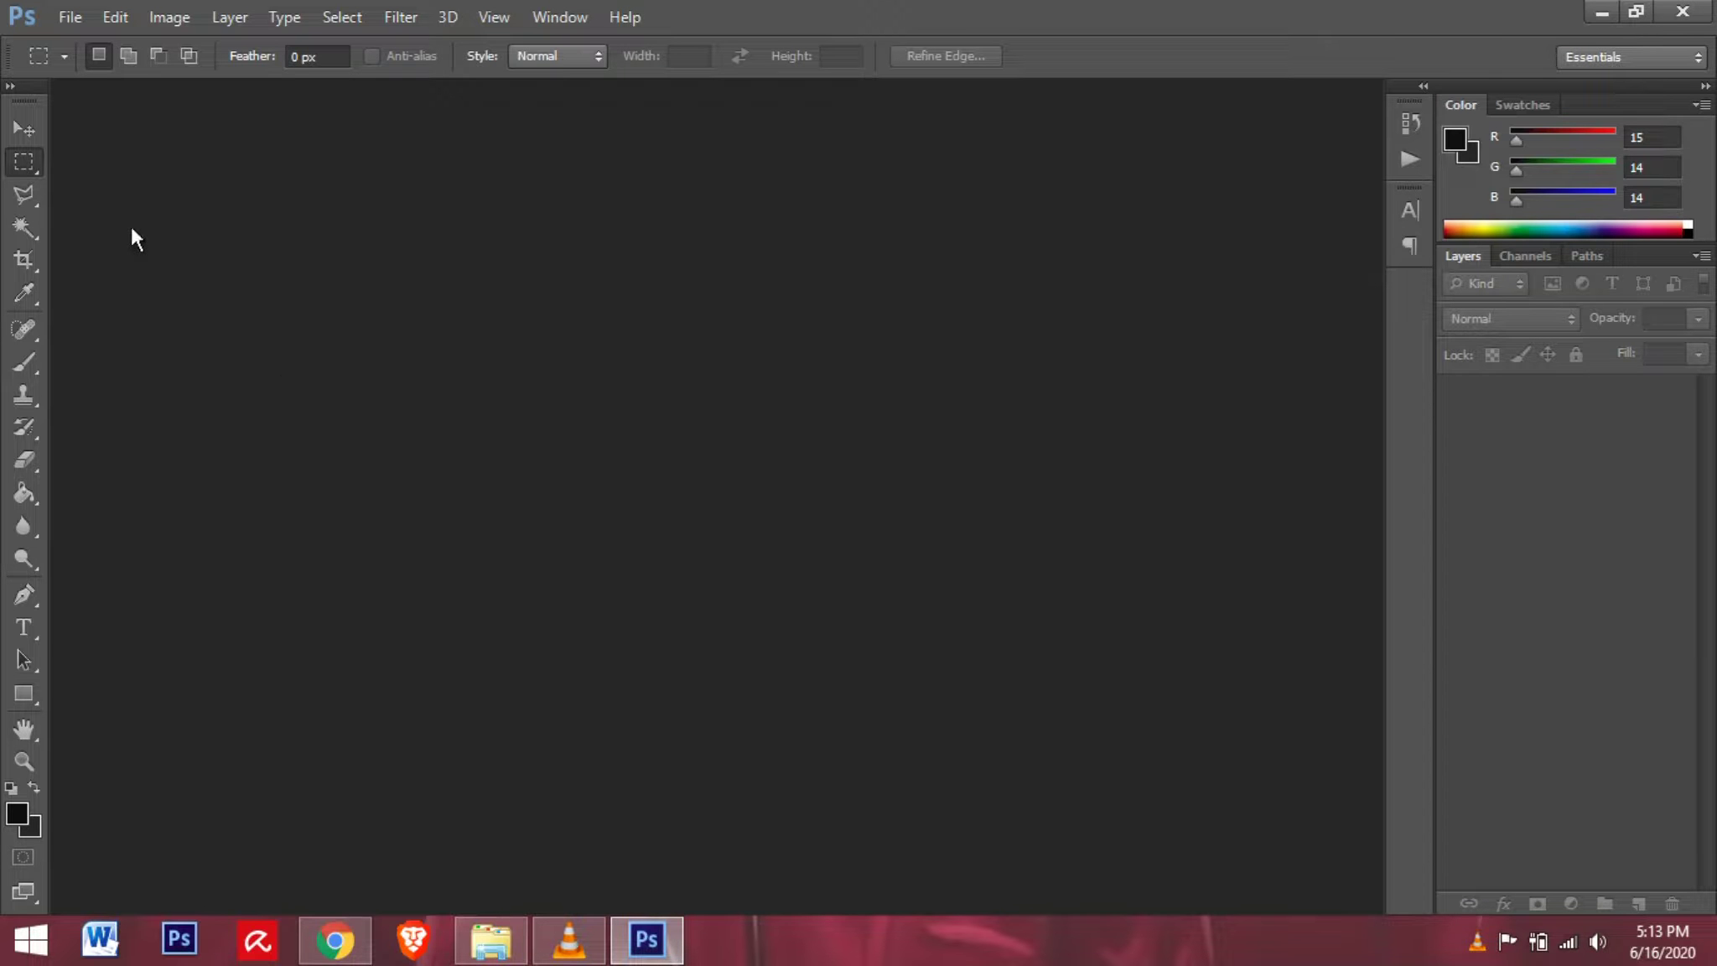
click(69, 16)
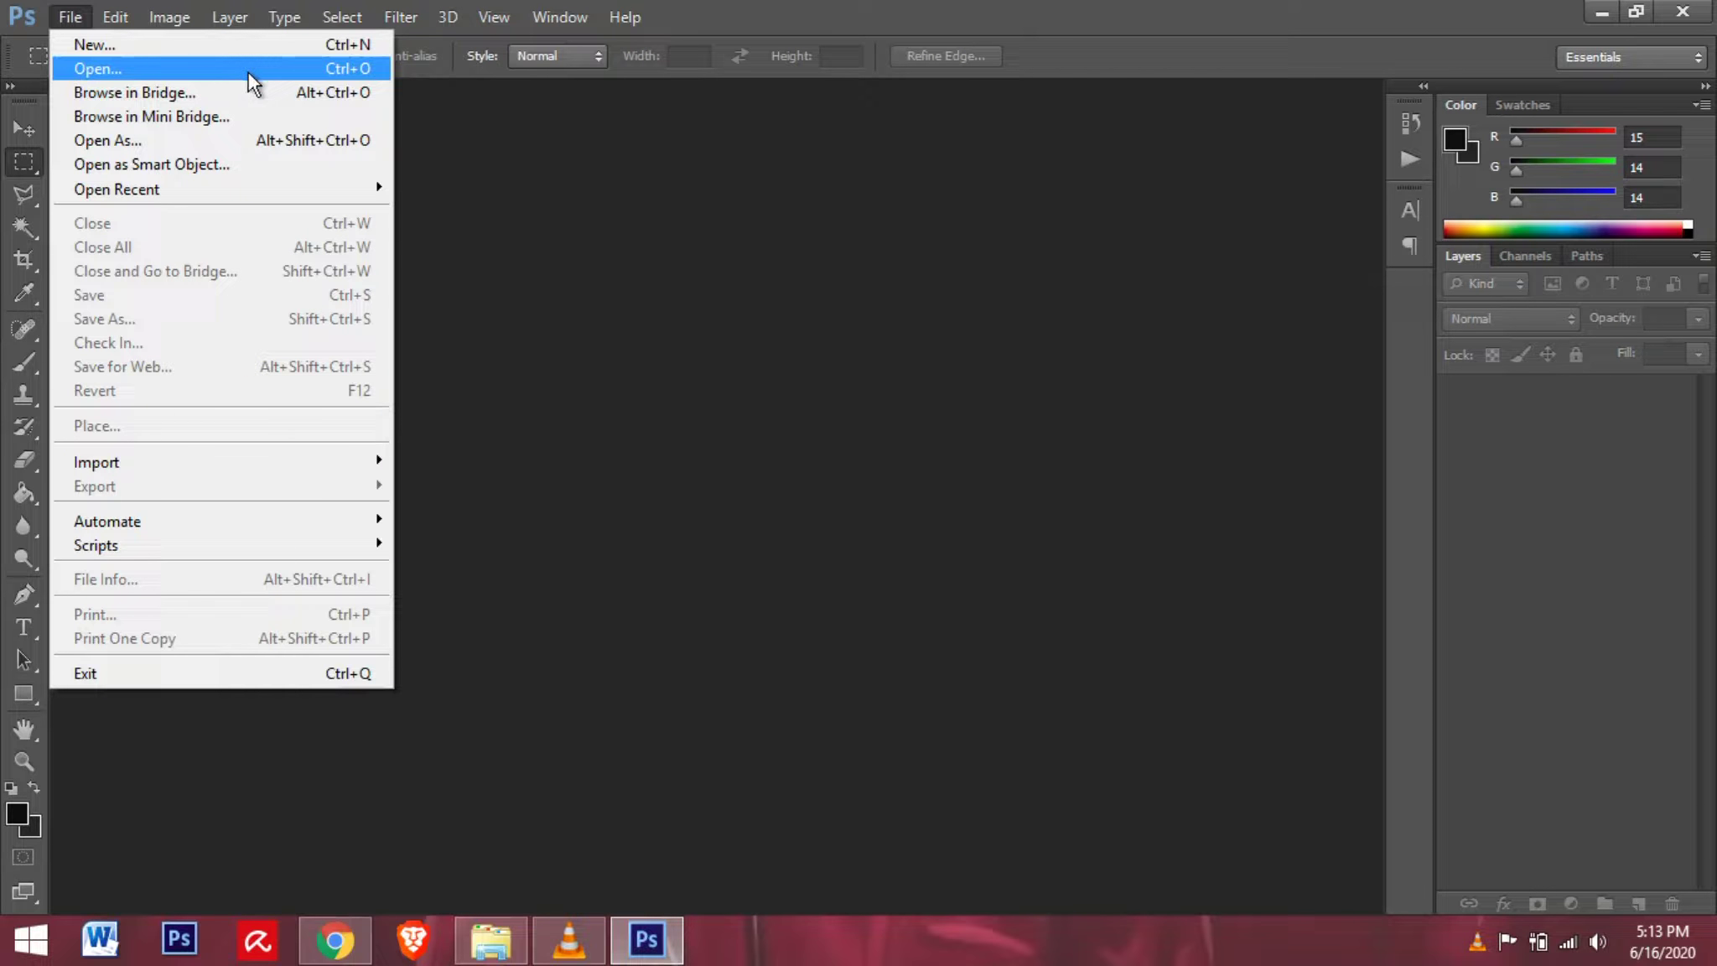
click(248, 74)
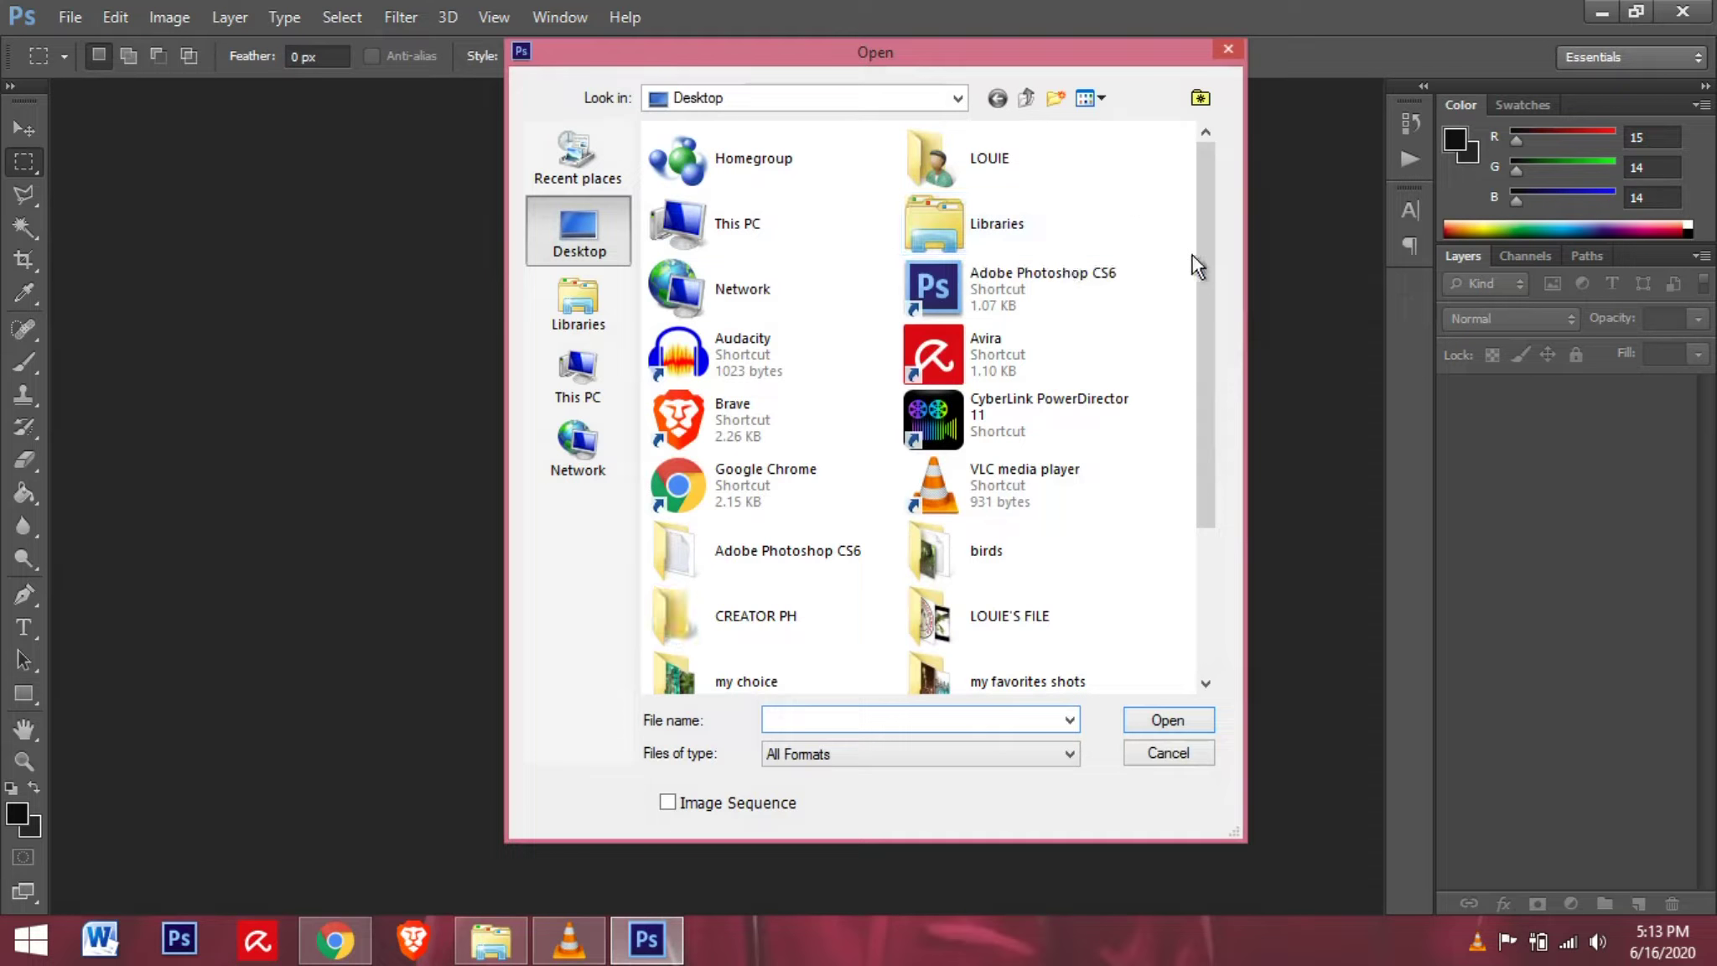
drag(1204, 255, 1155, 545)
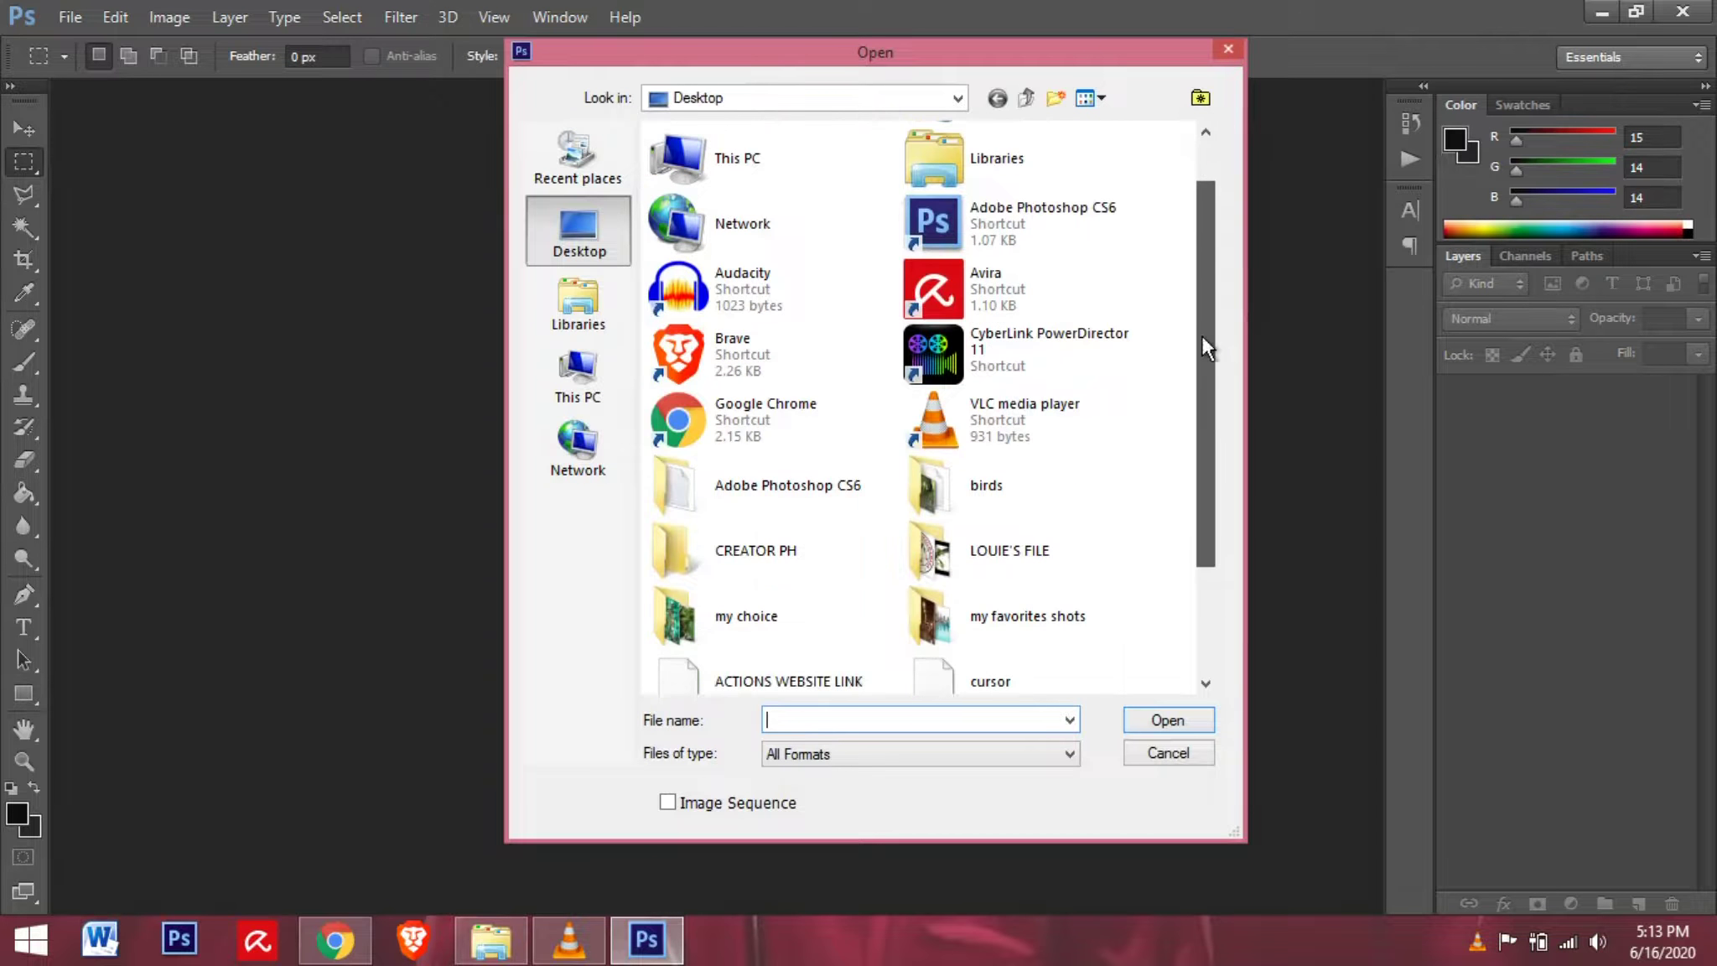
click(1103, 606)
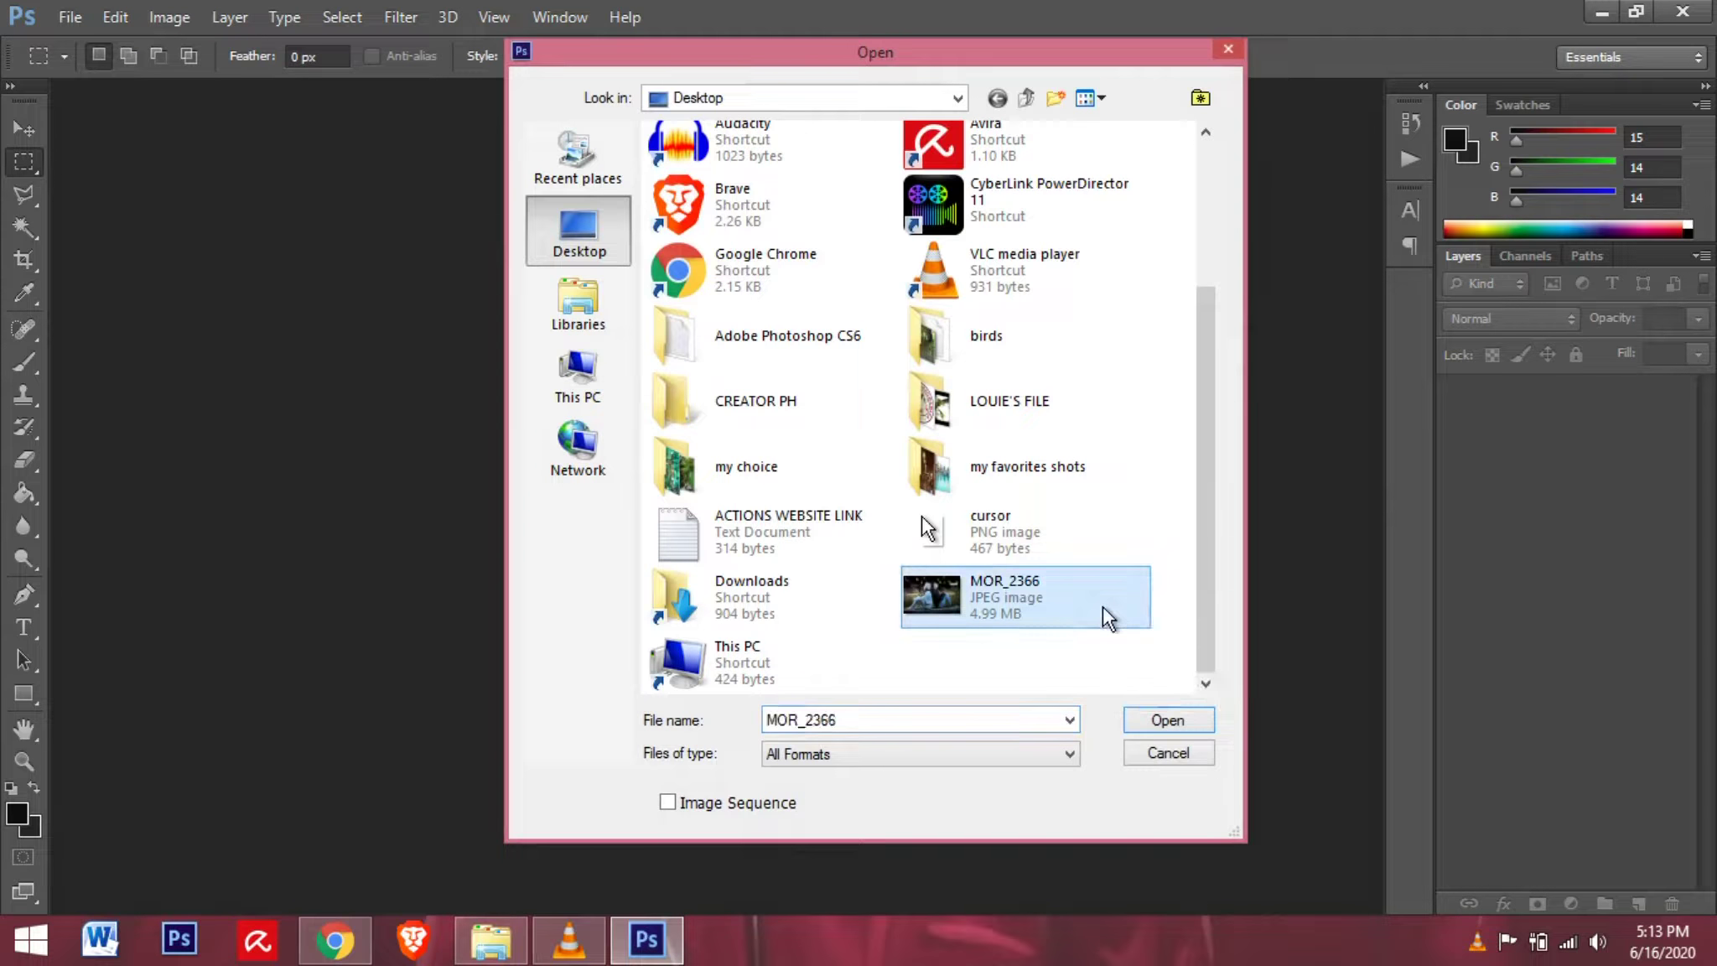
click(1178, 718)
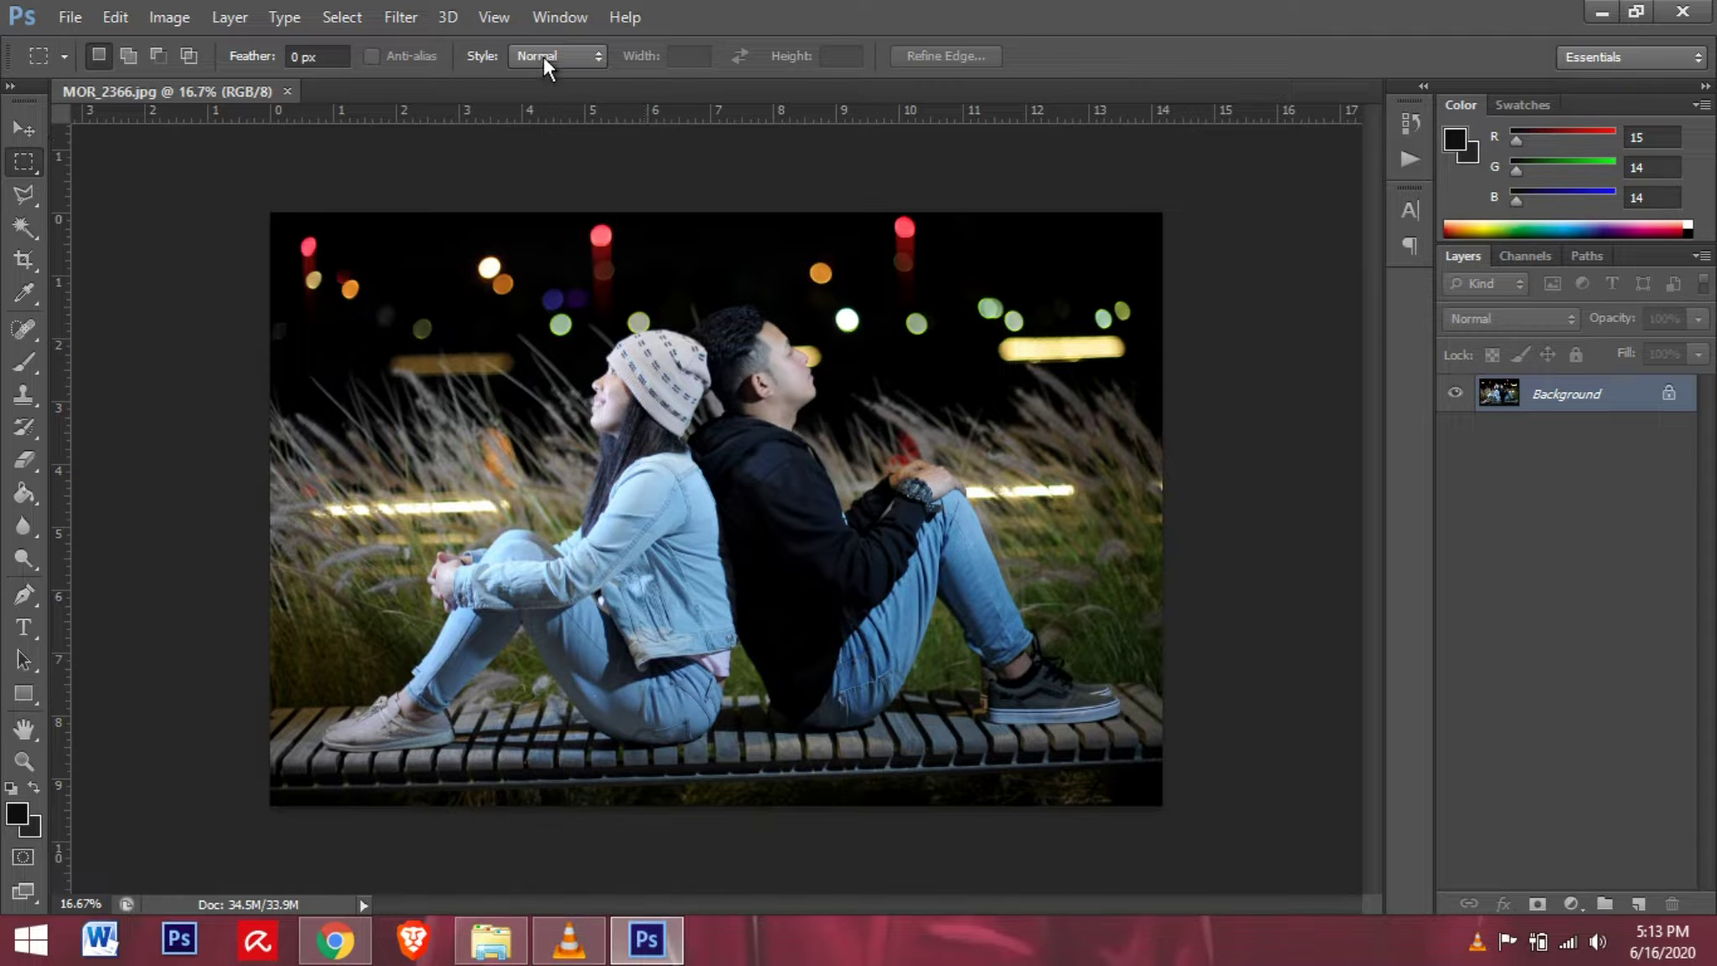
- Show the Actions panel from the Window menu
click(579, 14)
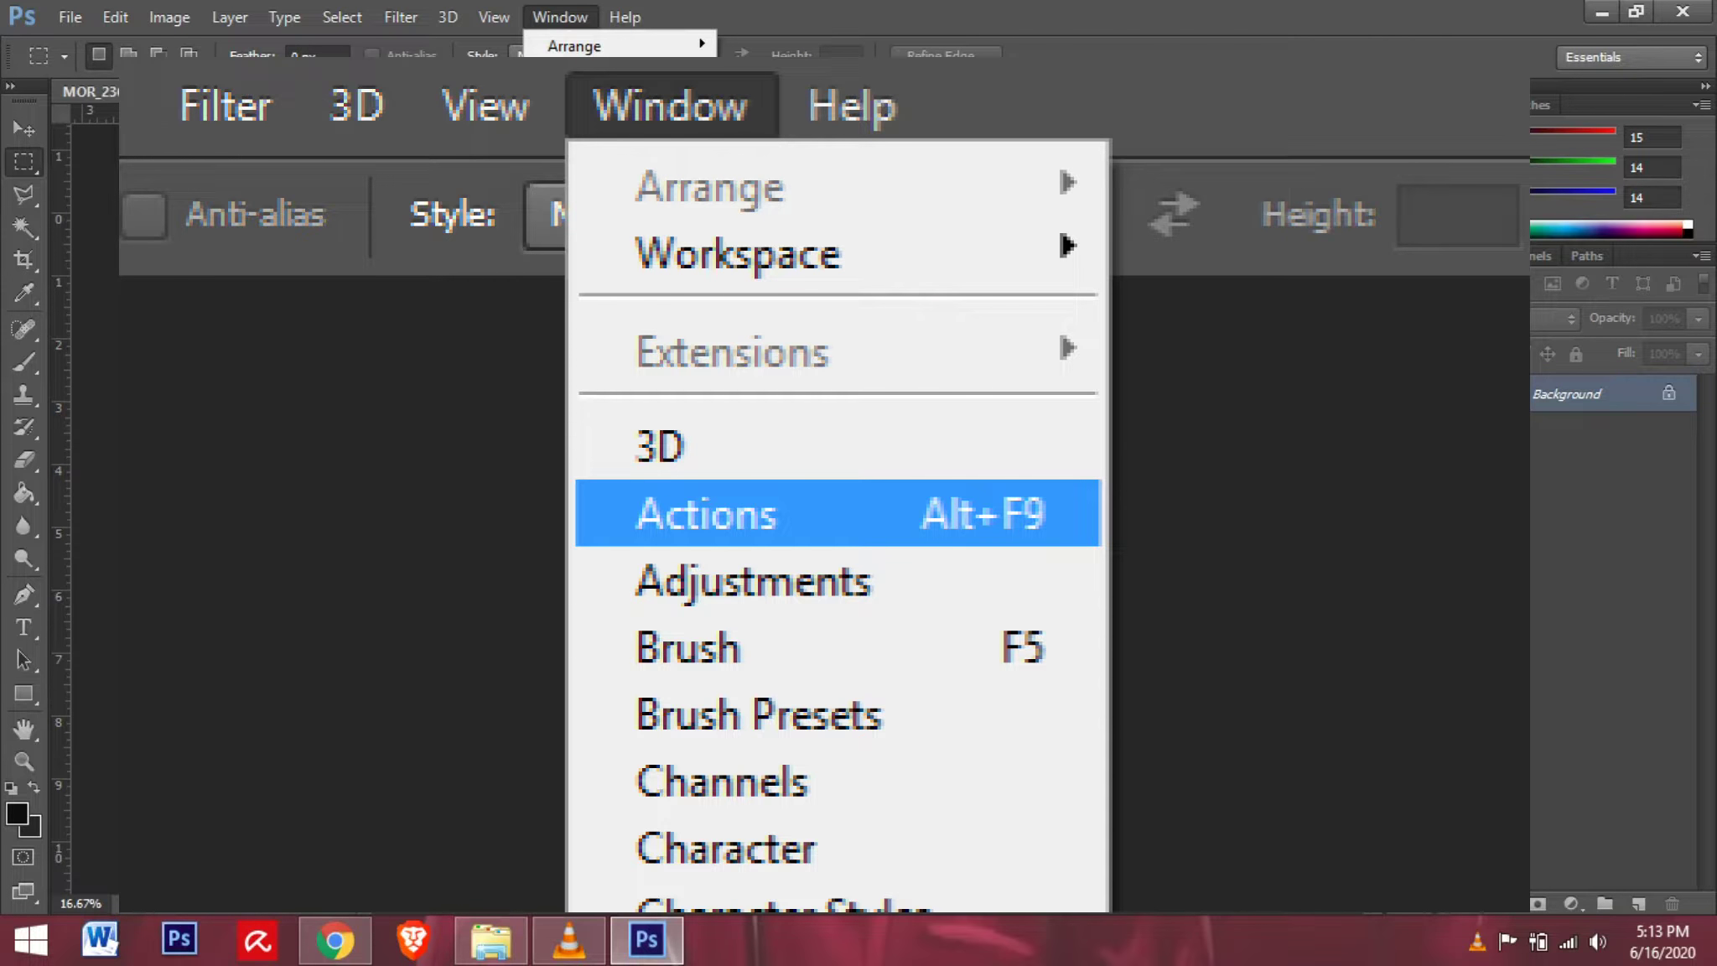
click(587, 159)
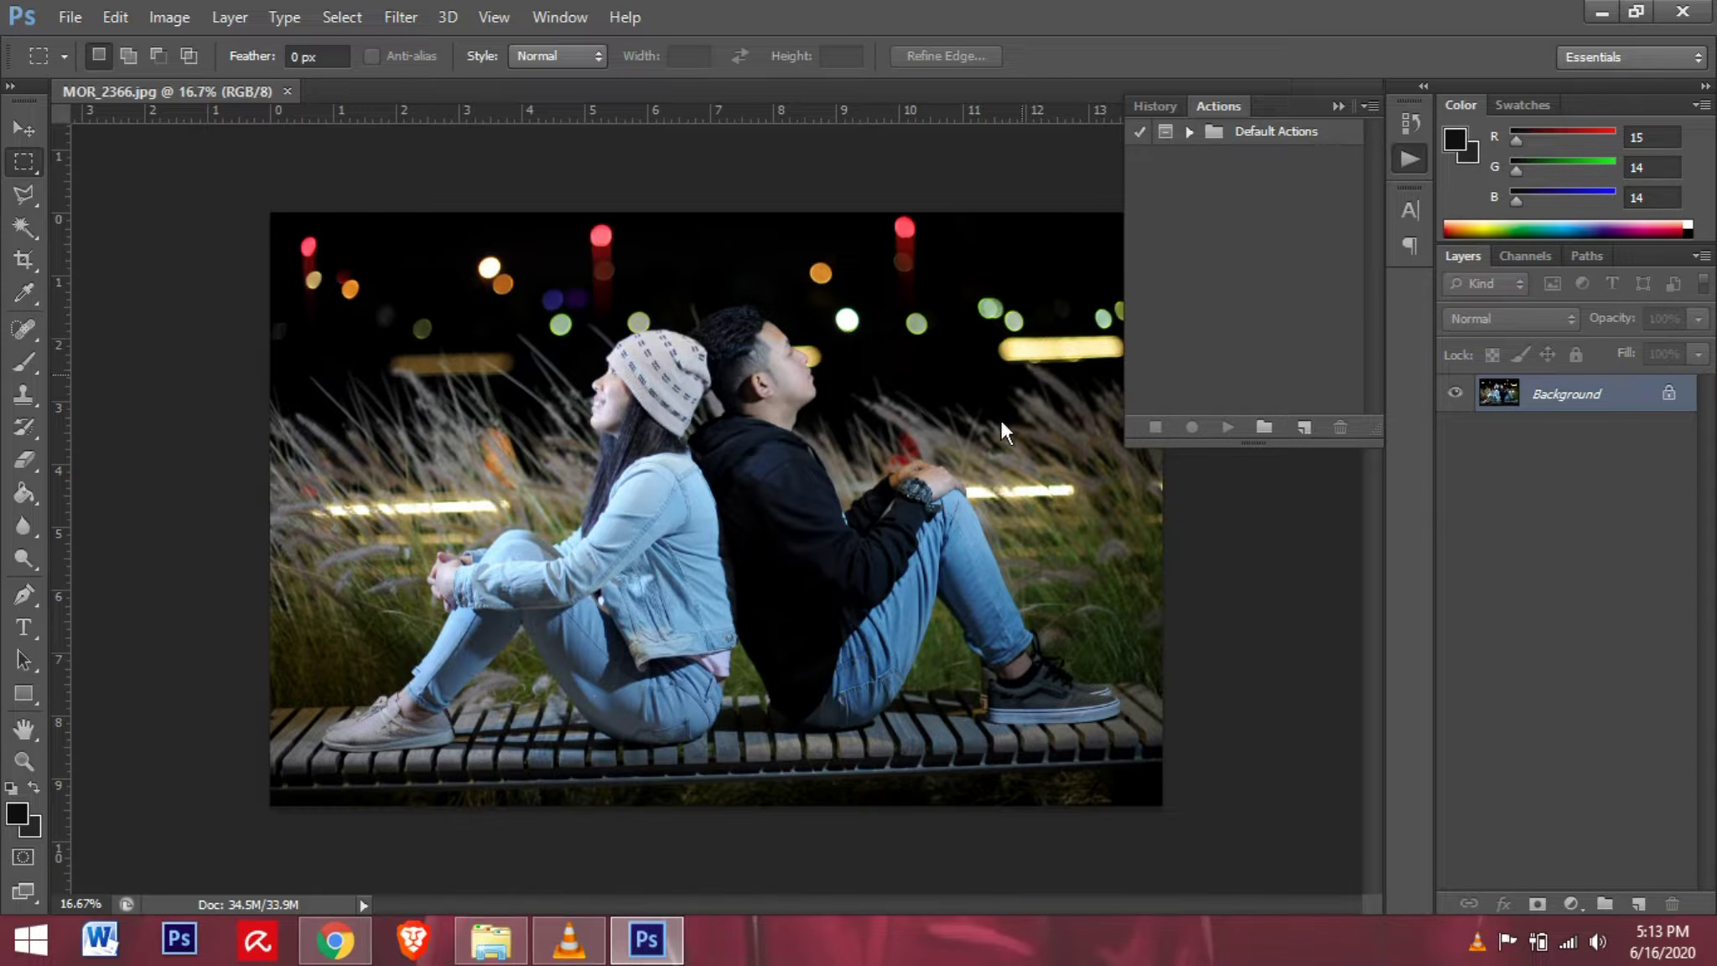
click(490, 940)
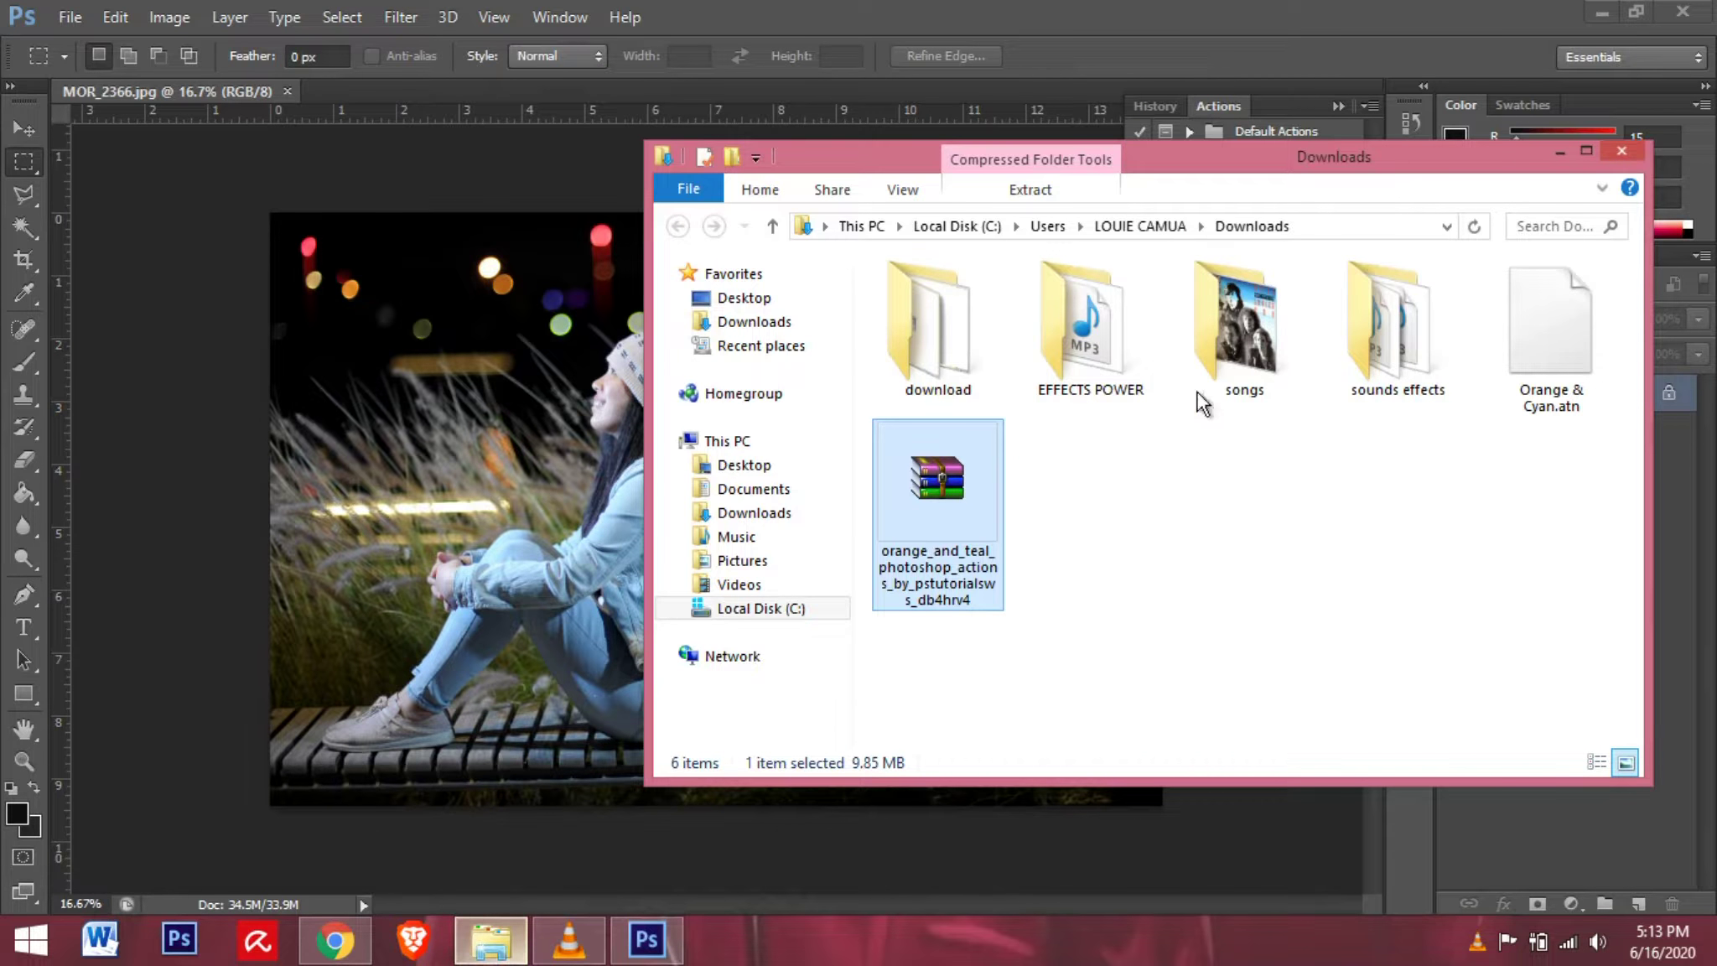
- Drag Orange & Cyan.atn from Downloads onto Photoshop's Actions panel to load it
drag(1219, 169, 639, 189)
click(1003, 361)
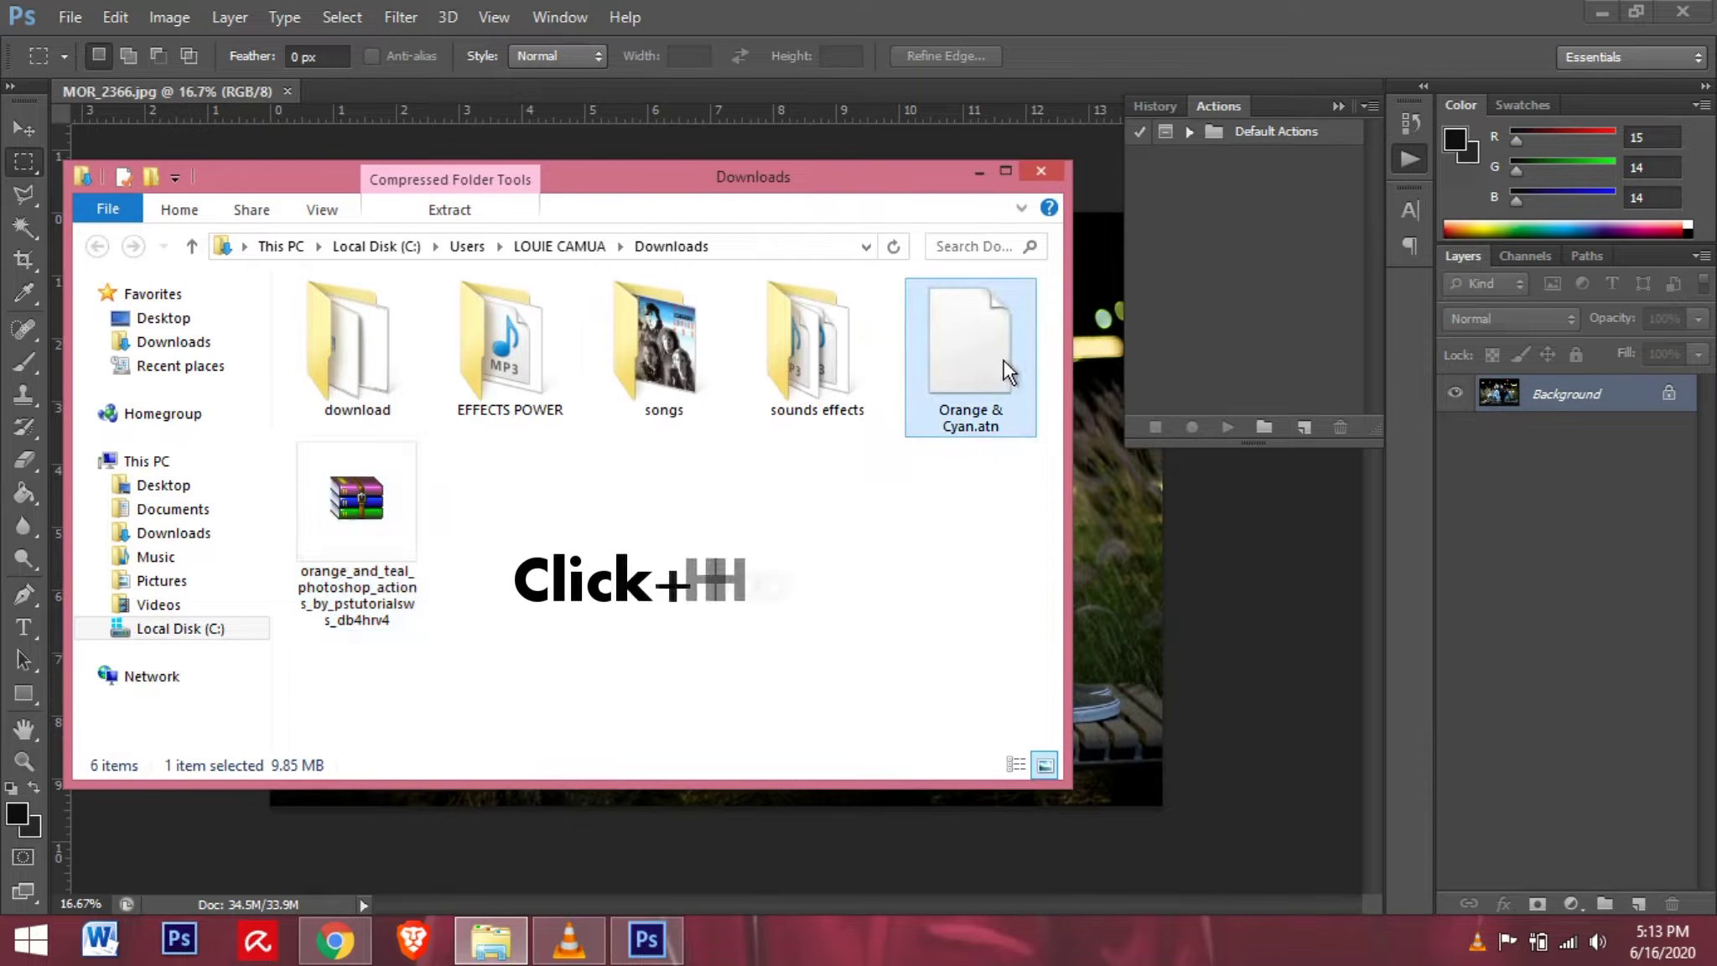
drag(988, 357, 1283, 272)
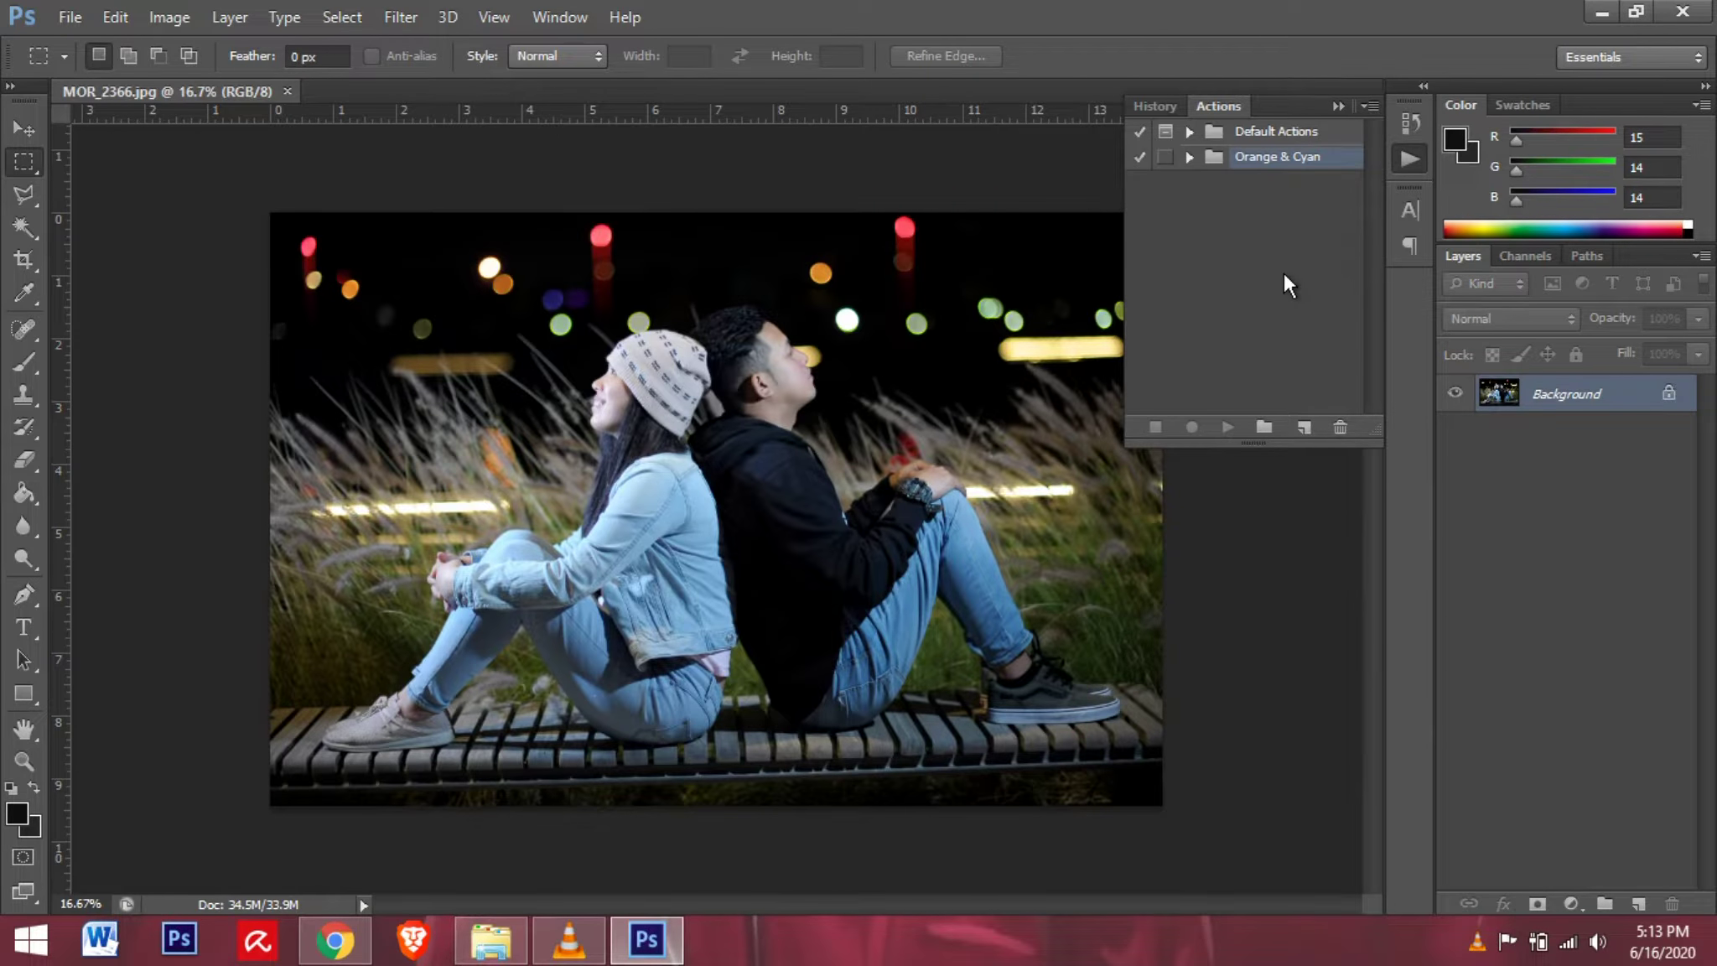
click(490, 939)
double_click(397, 513)
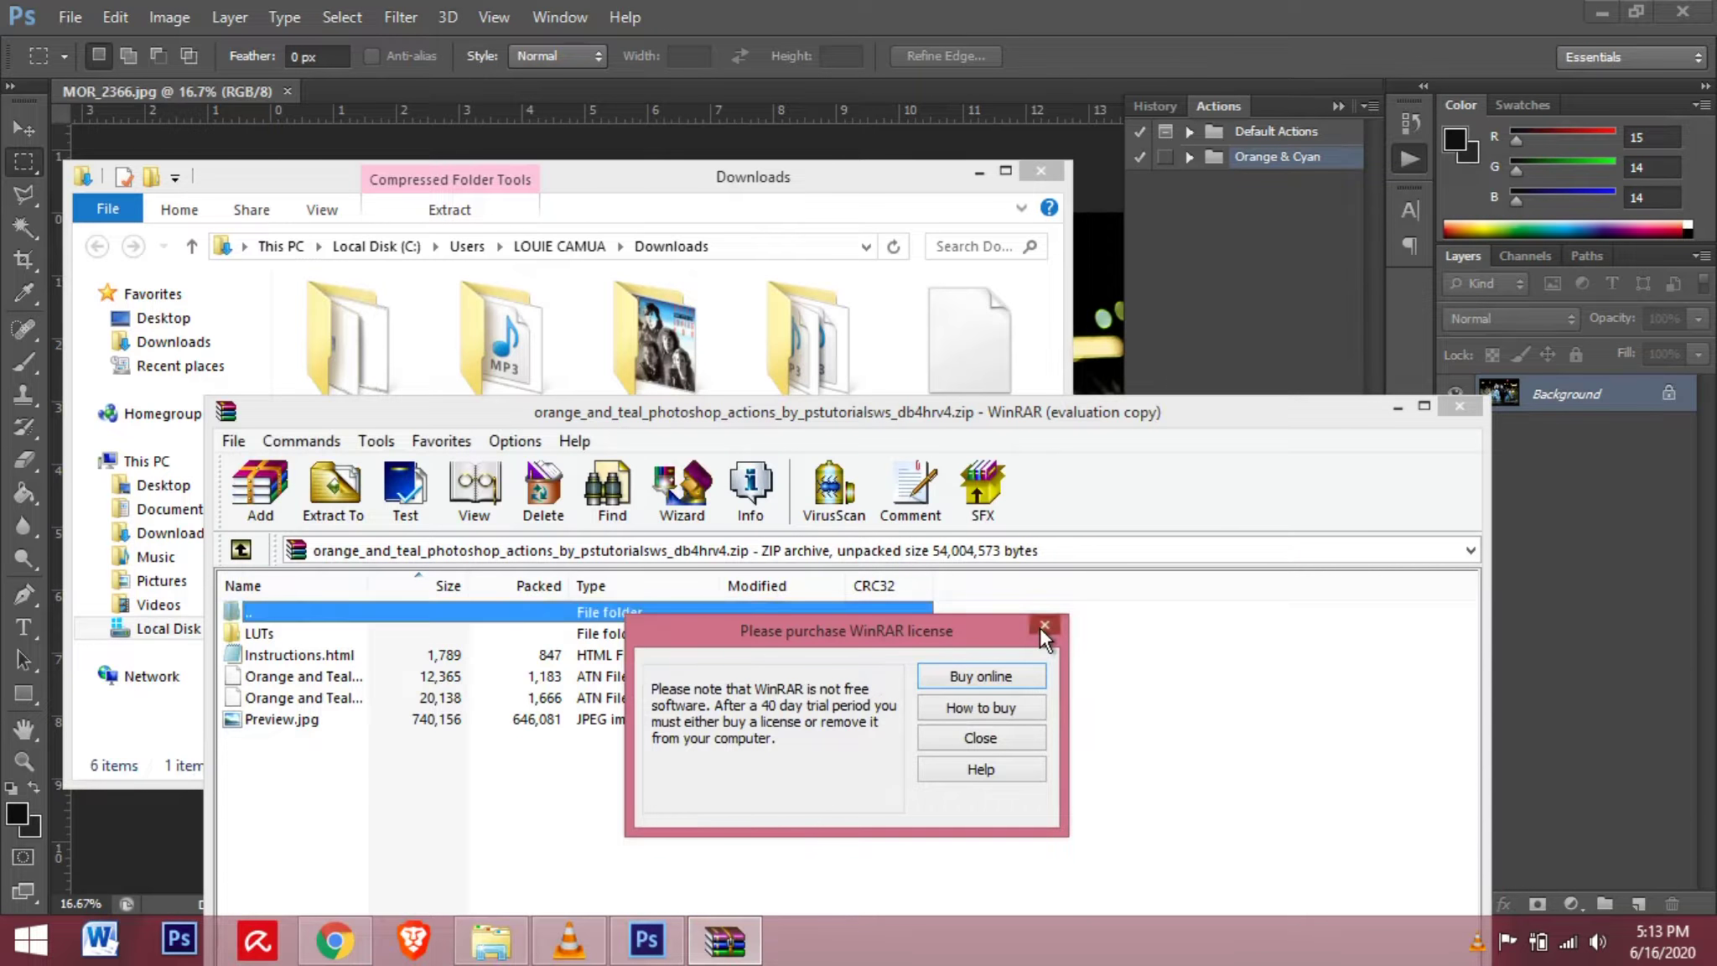
- Dismiss the WinRAR license nag and load the first Orange and Teal .atn from the archive
click(1042, 625)
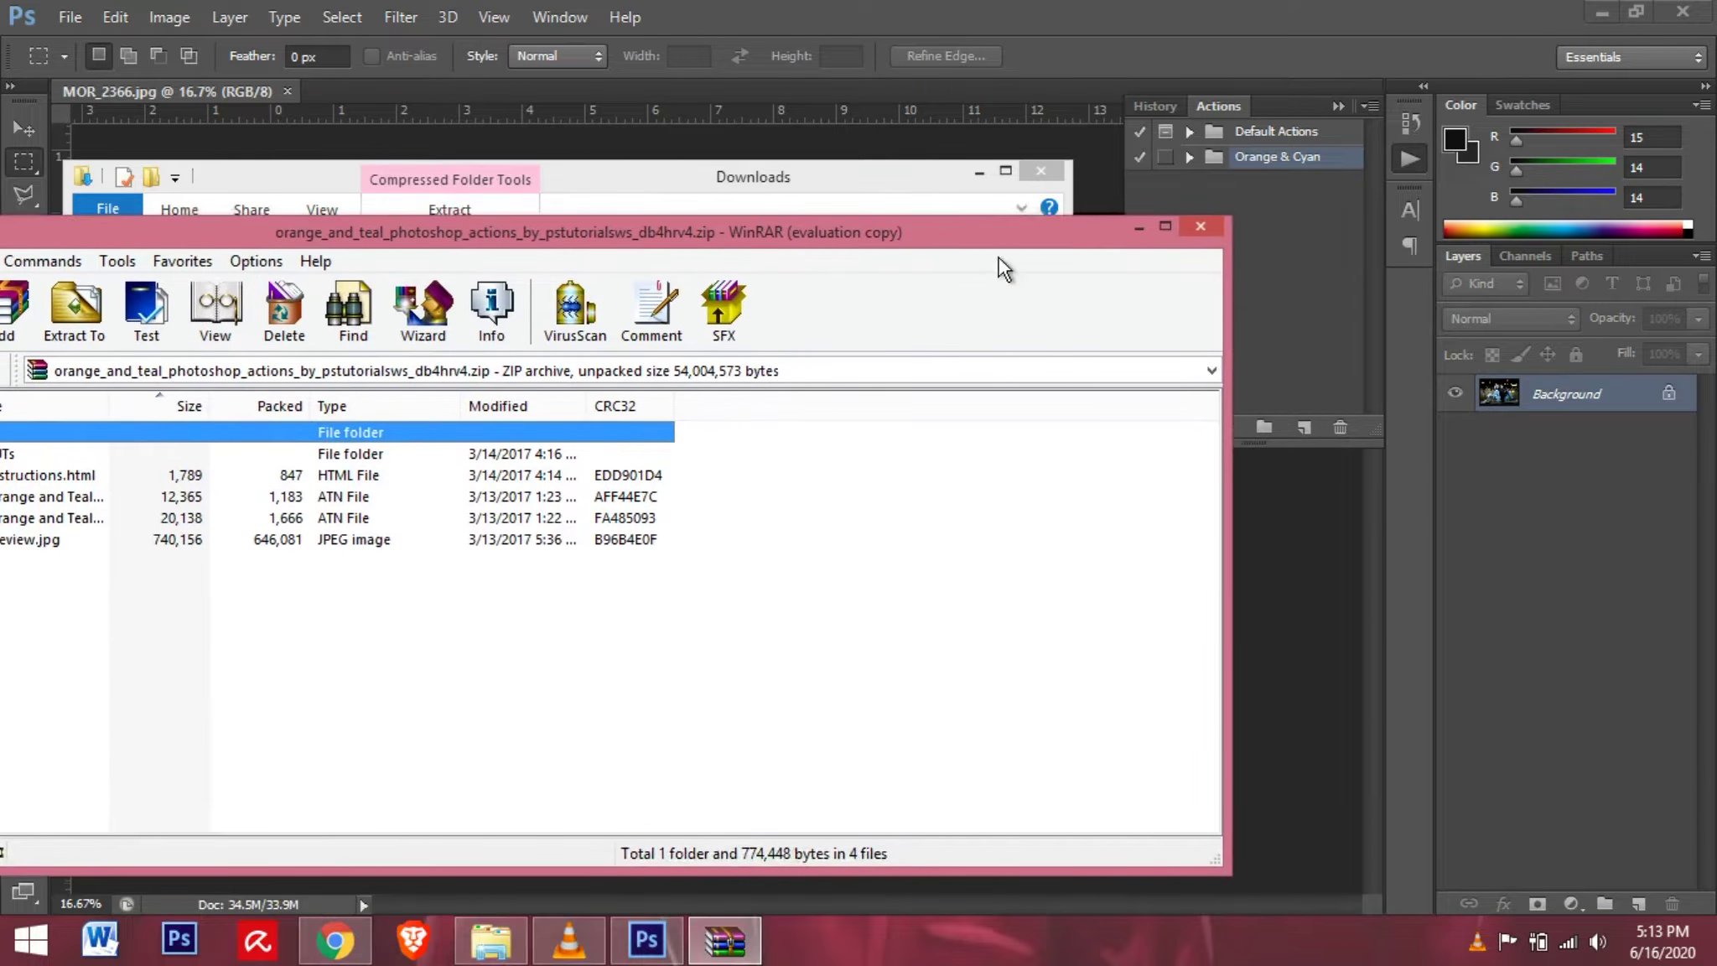
drag(1258, 453, 1084, 324)
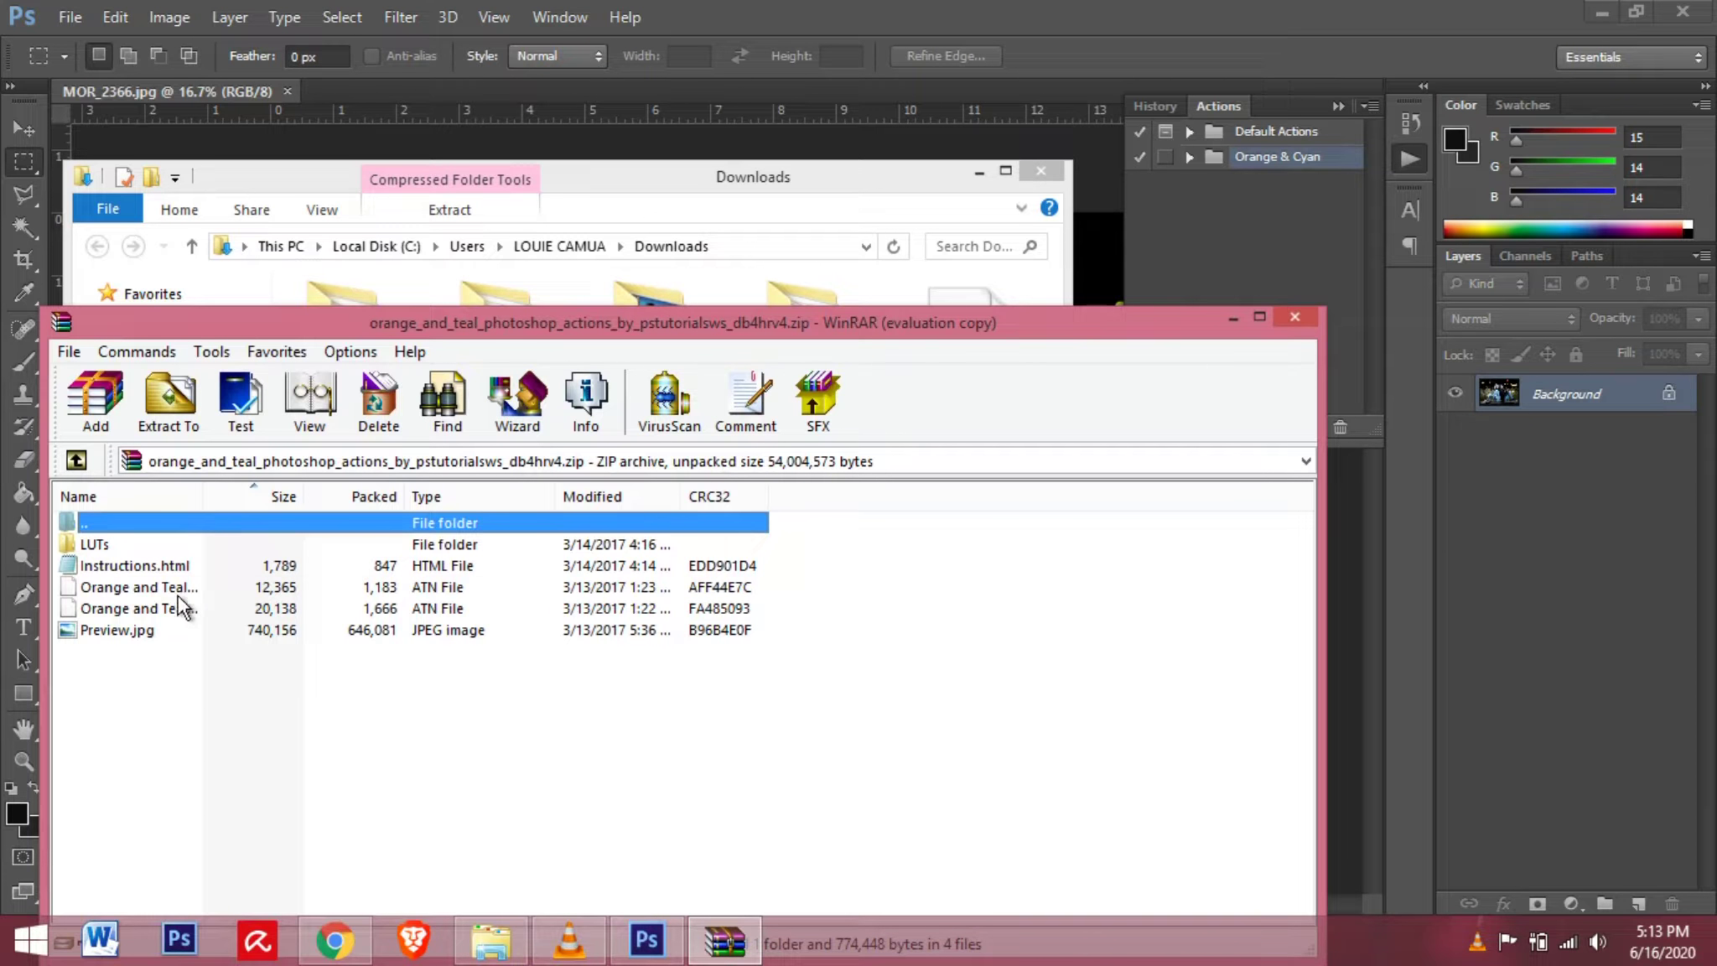
click(179, 594)
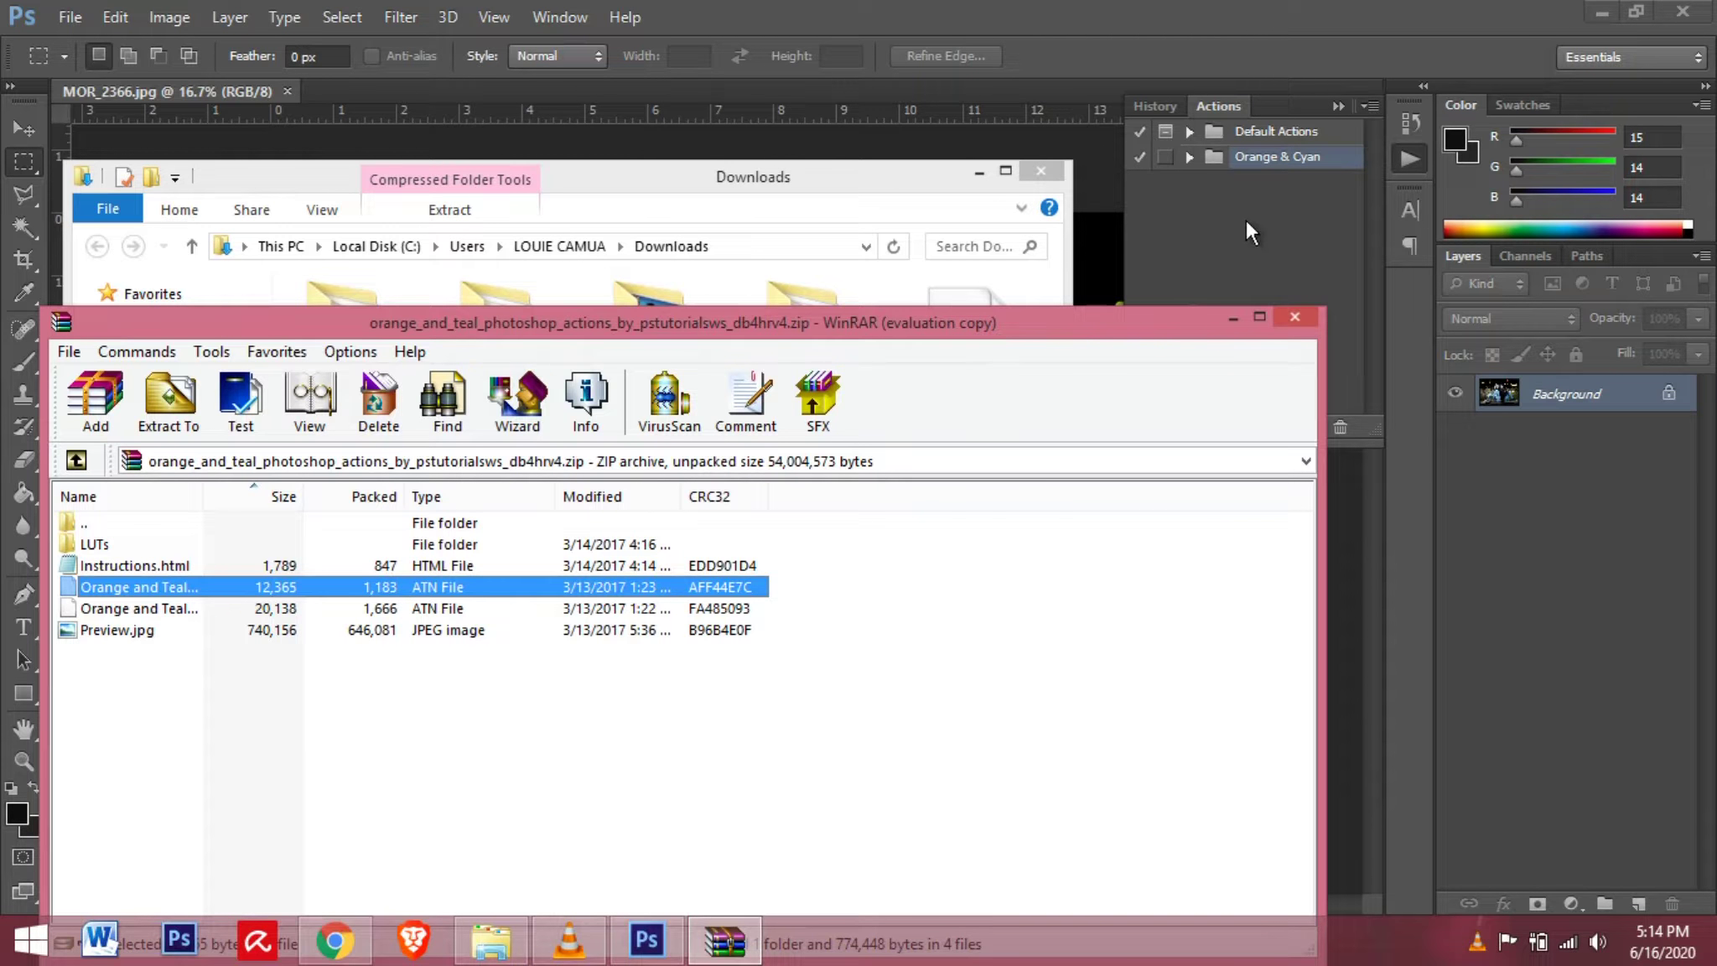
key(Return)
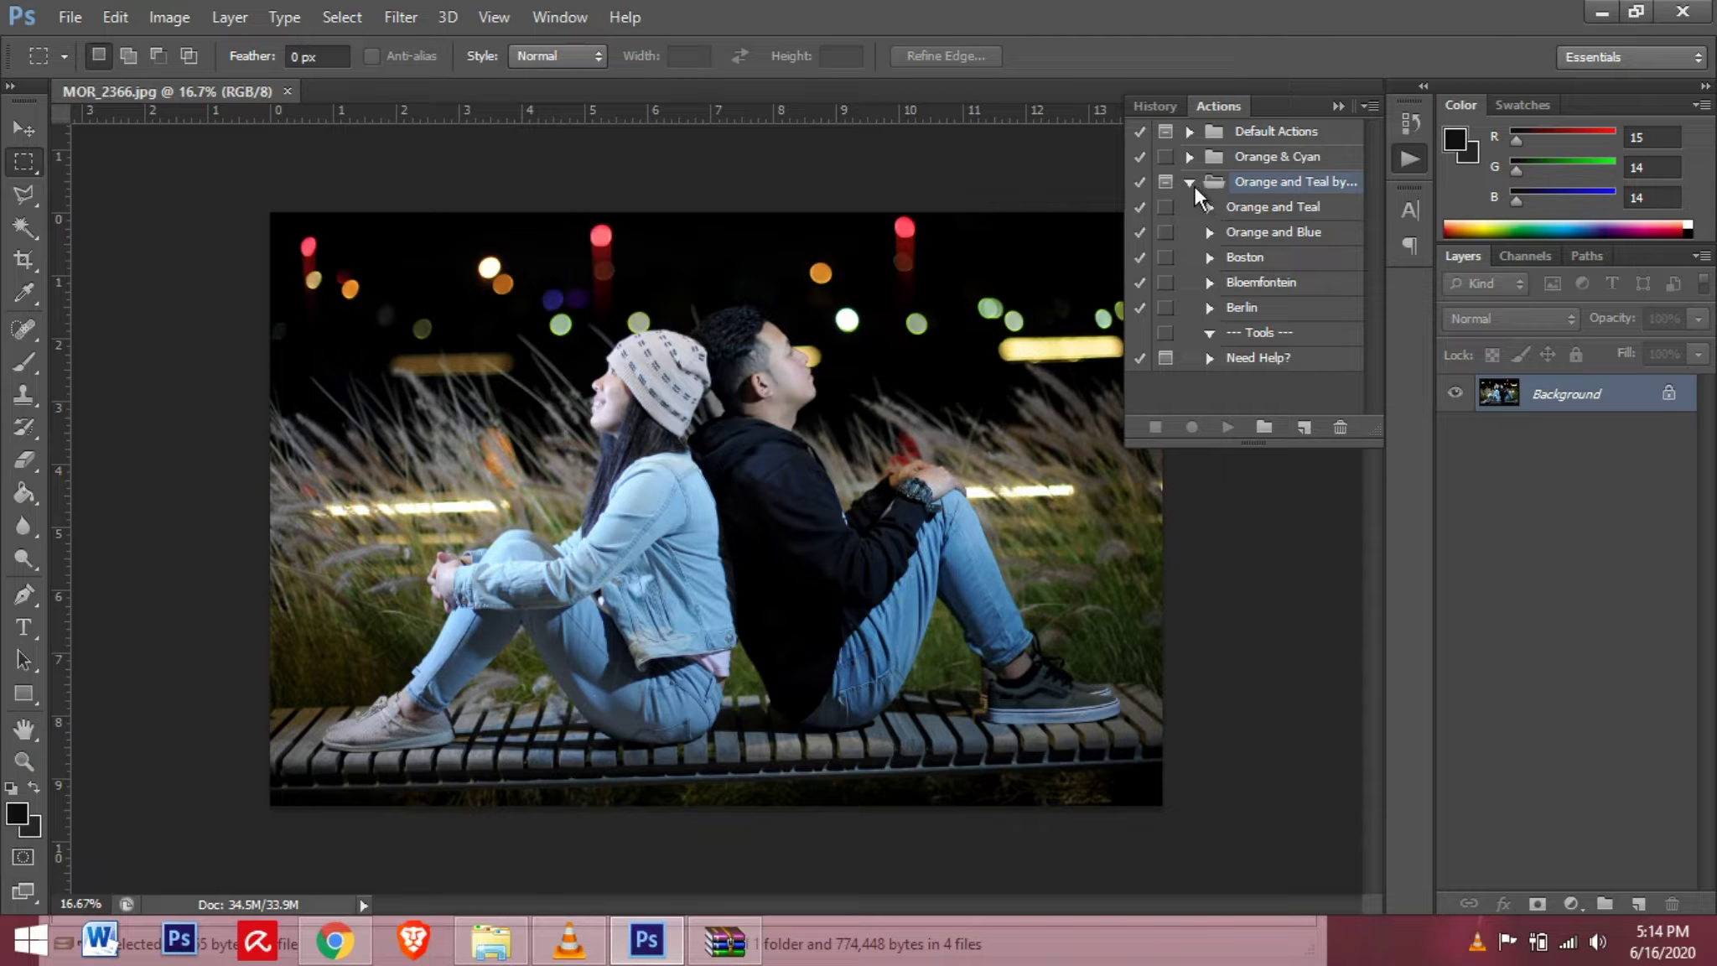
- Play the Orange and Teal action from the Orange and Teal set on the photo
click(1189, 182)
click(1189, 156)
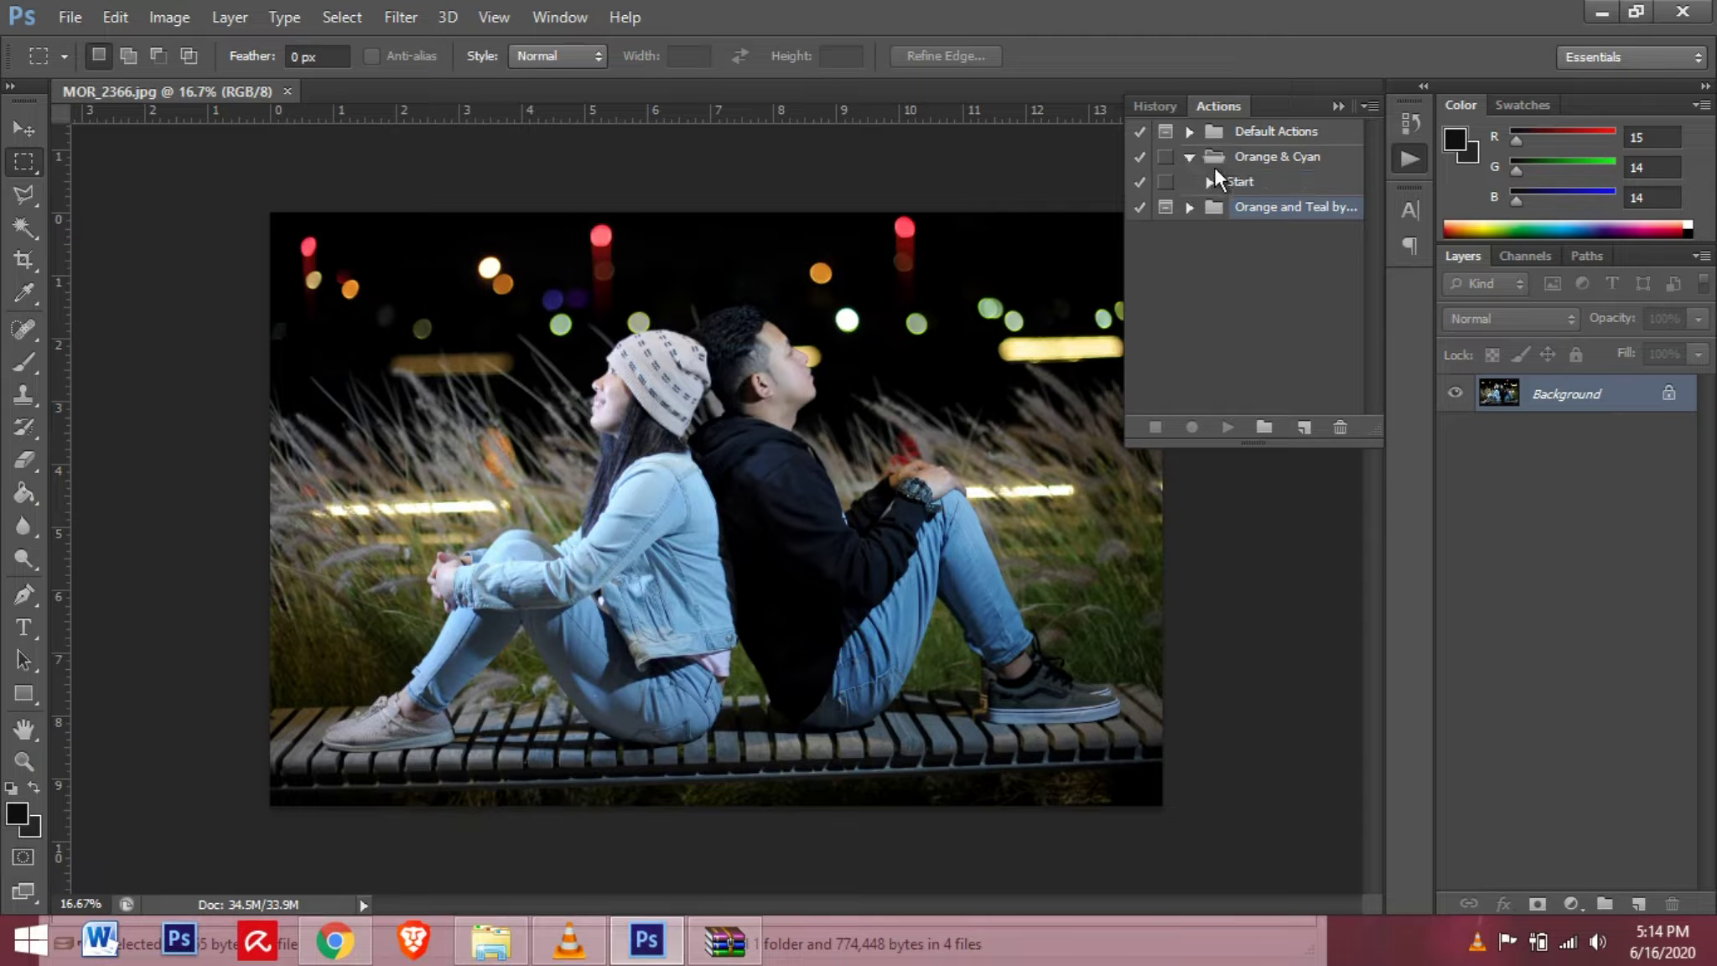
click(1190, 207)
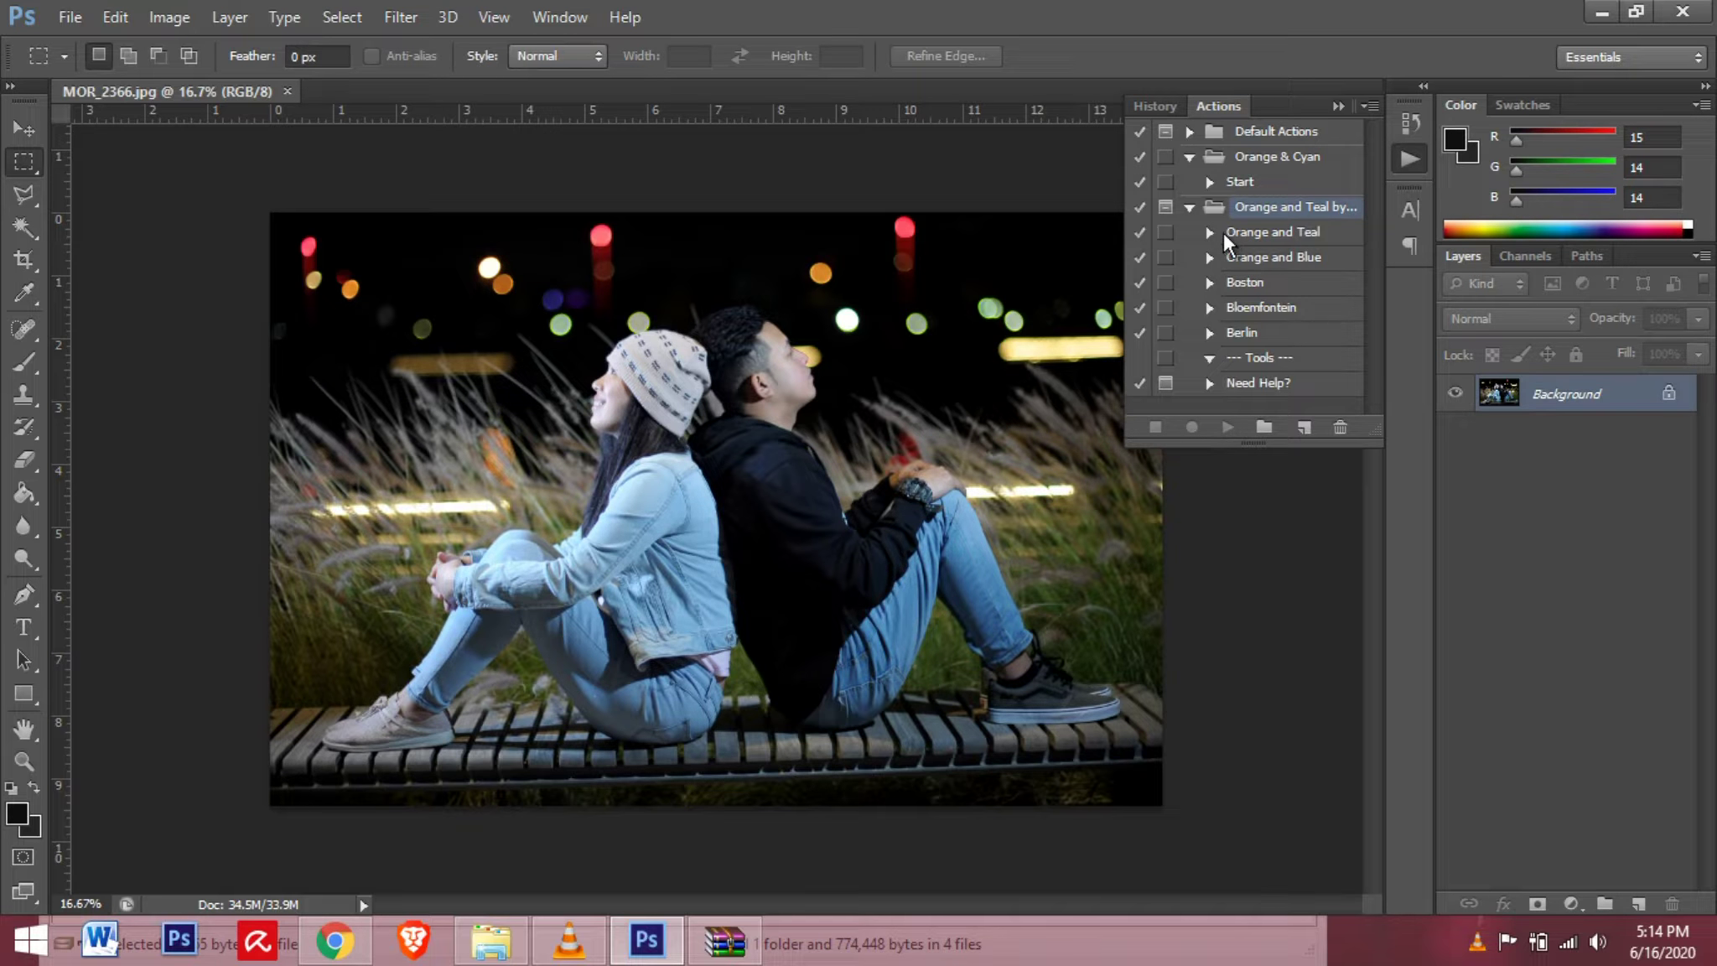
click(1332, 235)
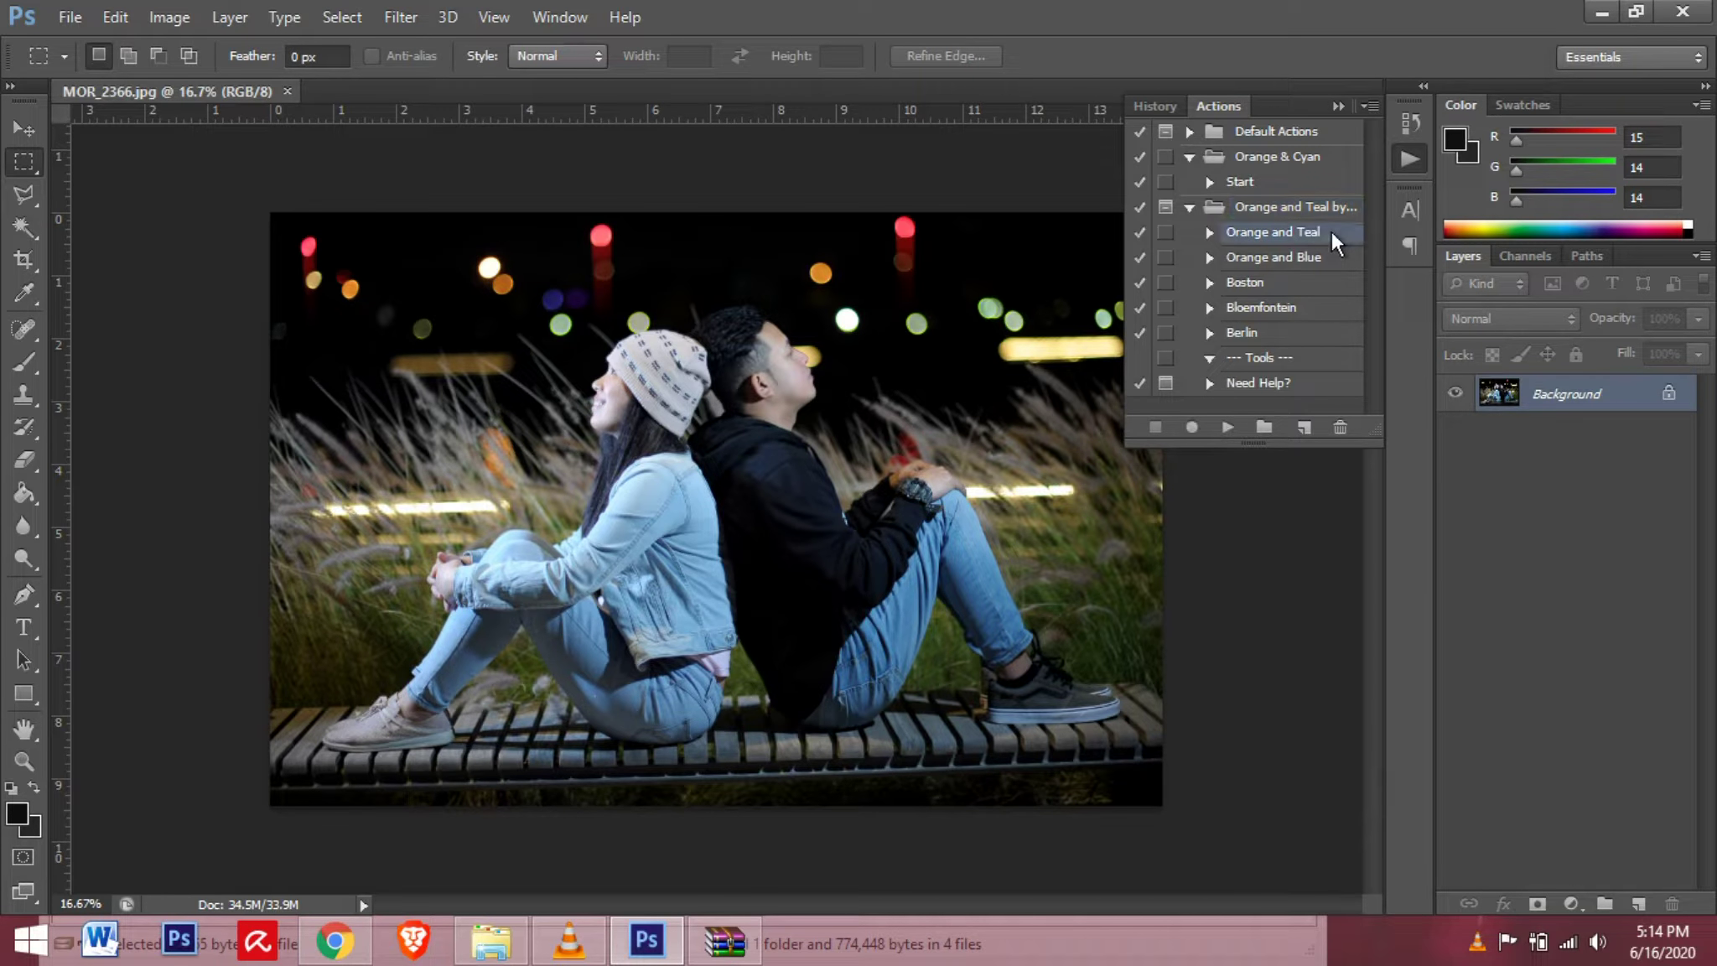
click(1208, 232)
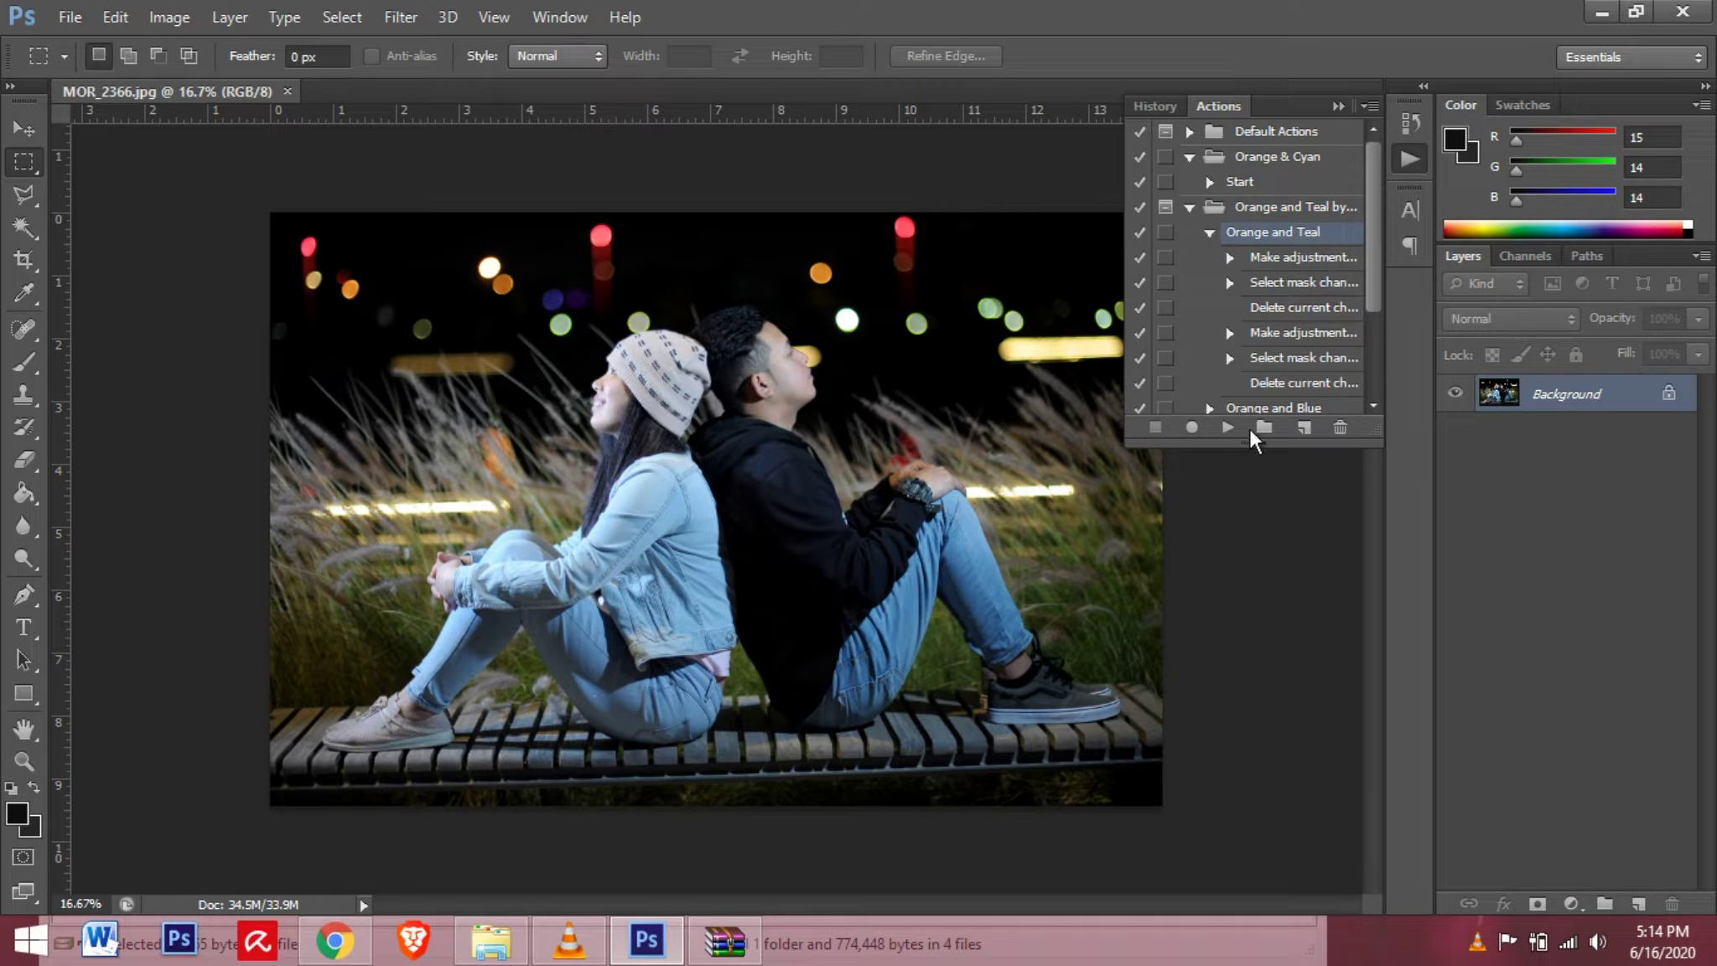
click(1226, 428)
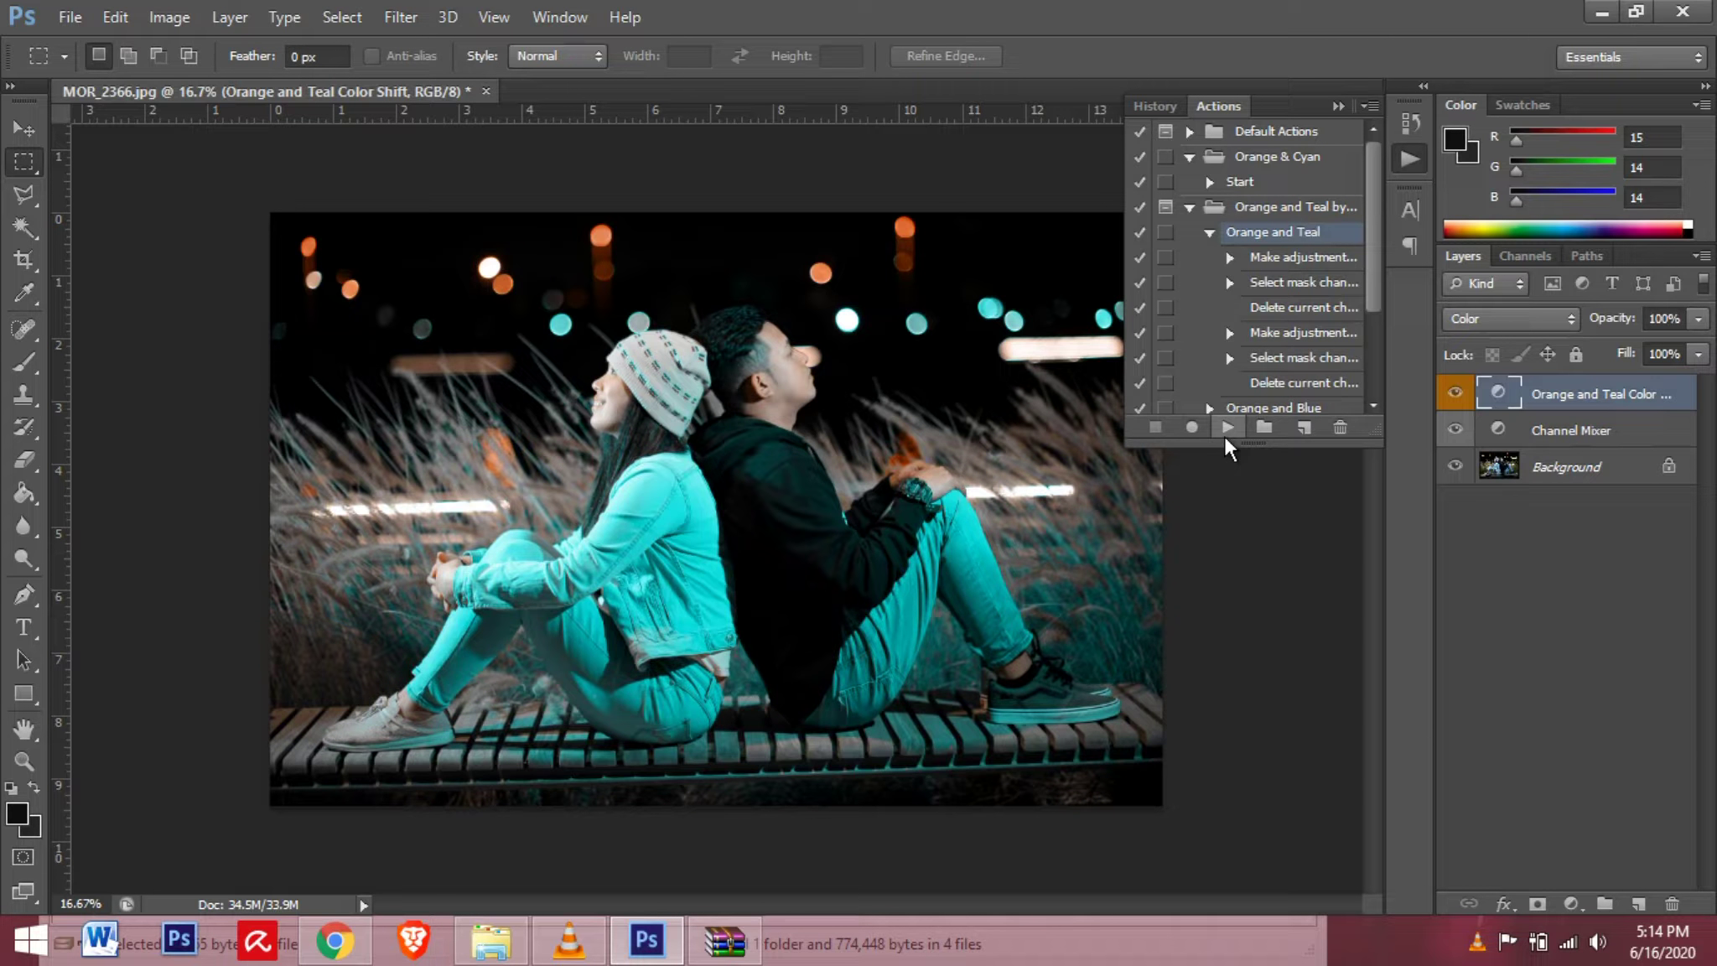
- Play the Start action of the Orange & Cyan set
click(1189, 206)
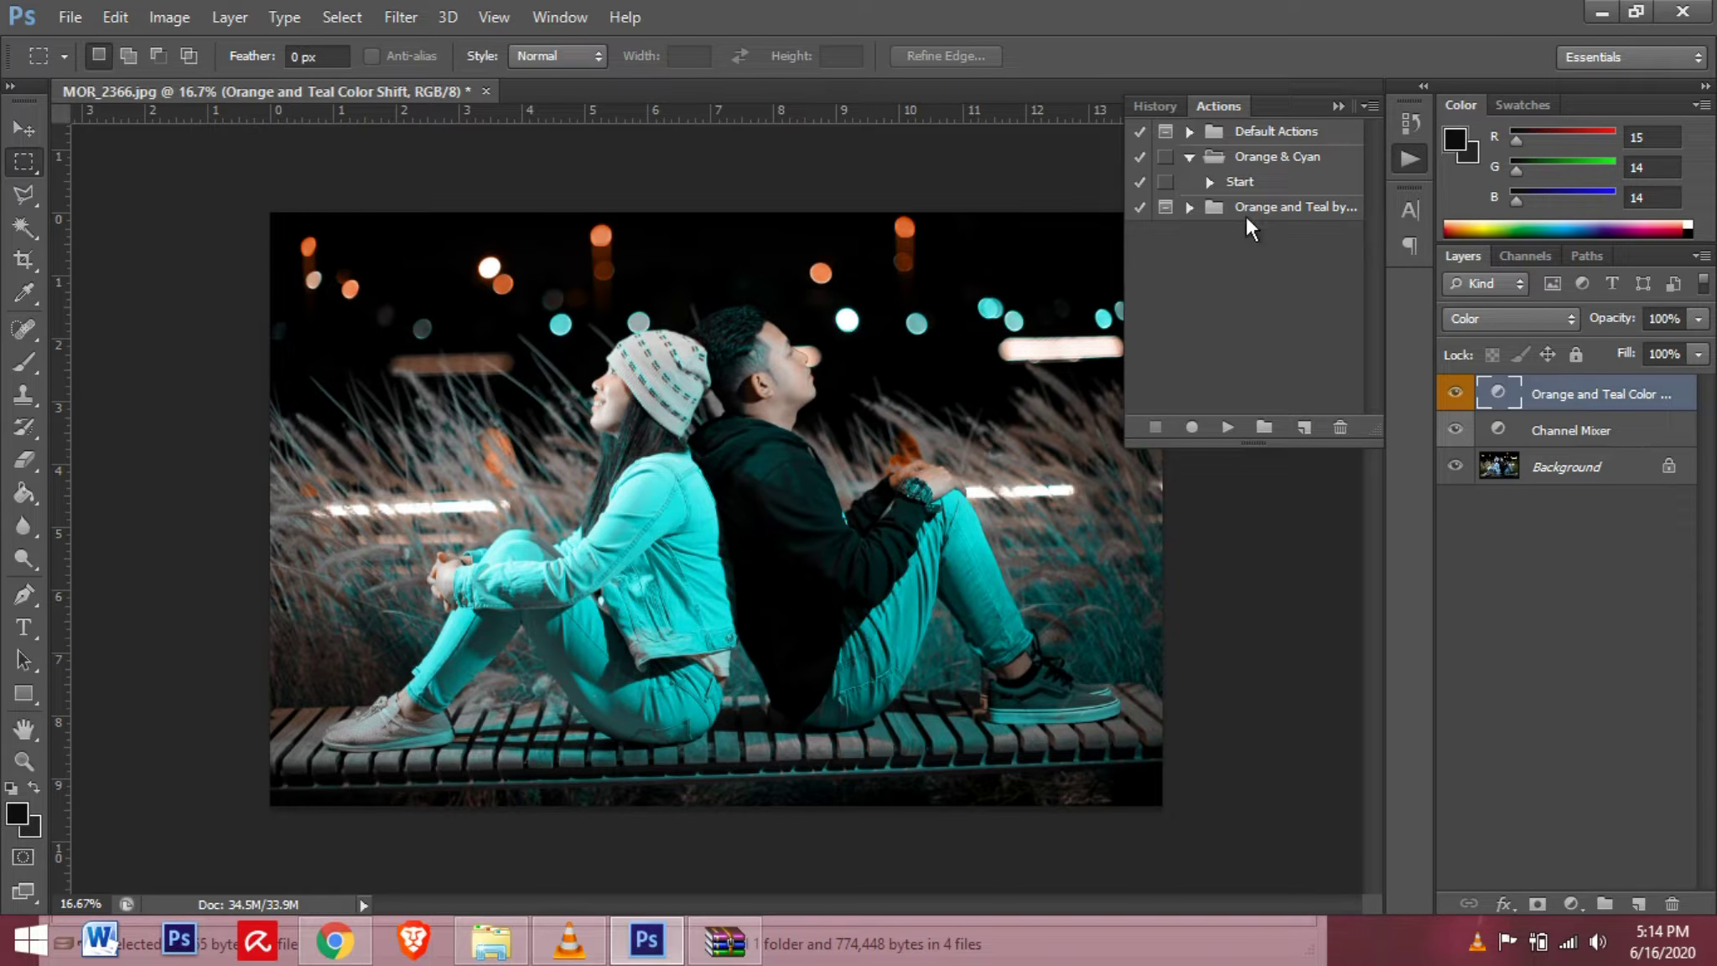
click(1263, 158)
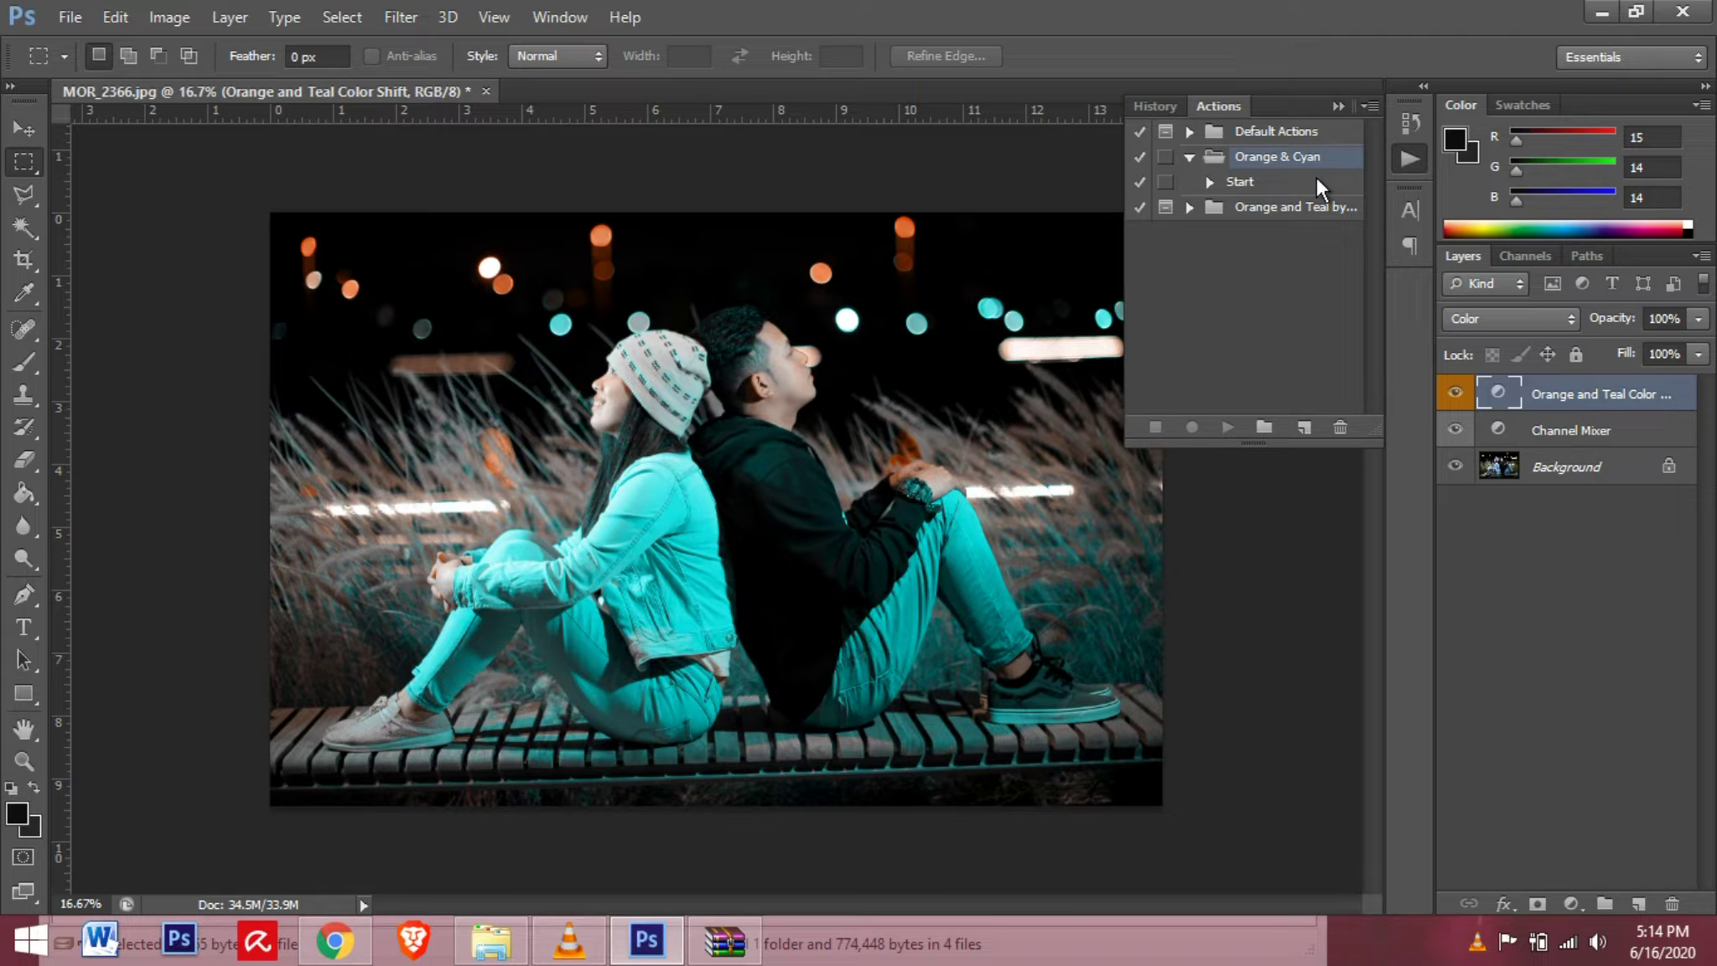
click(1266, 184)
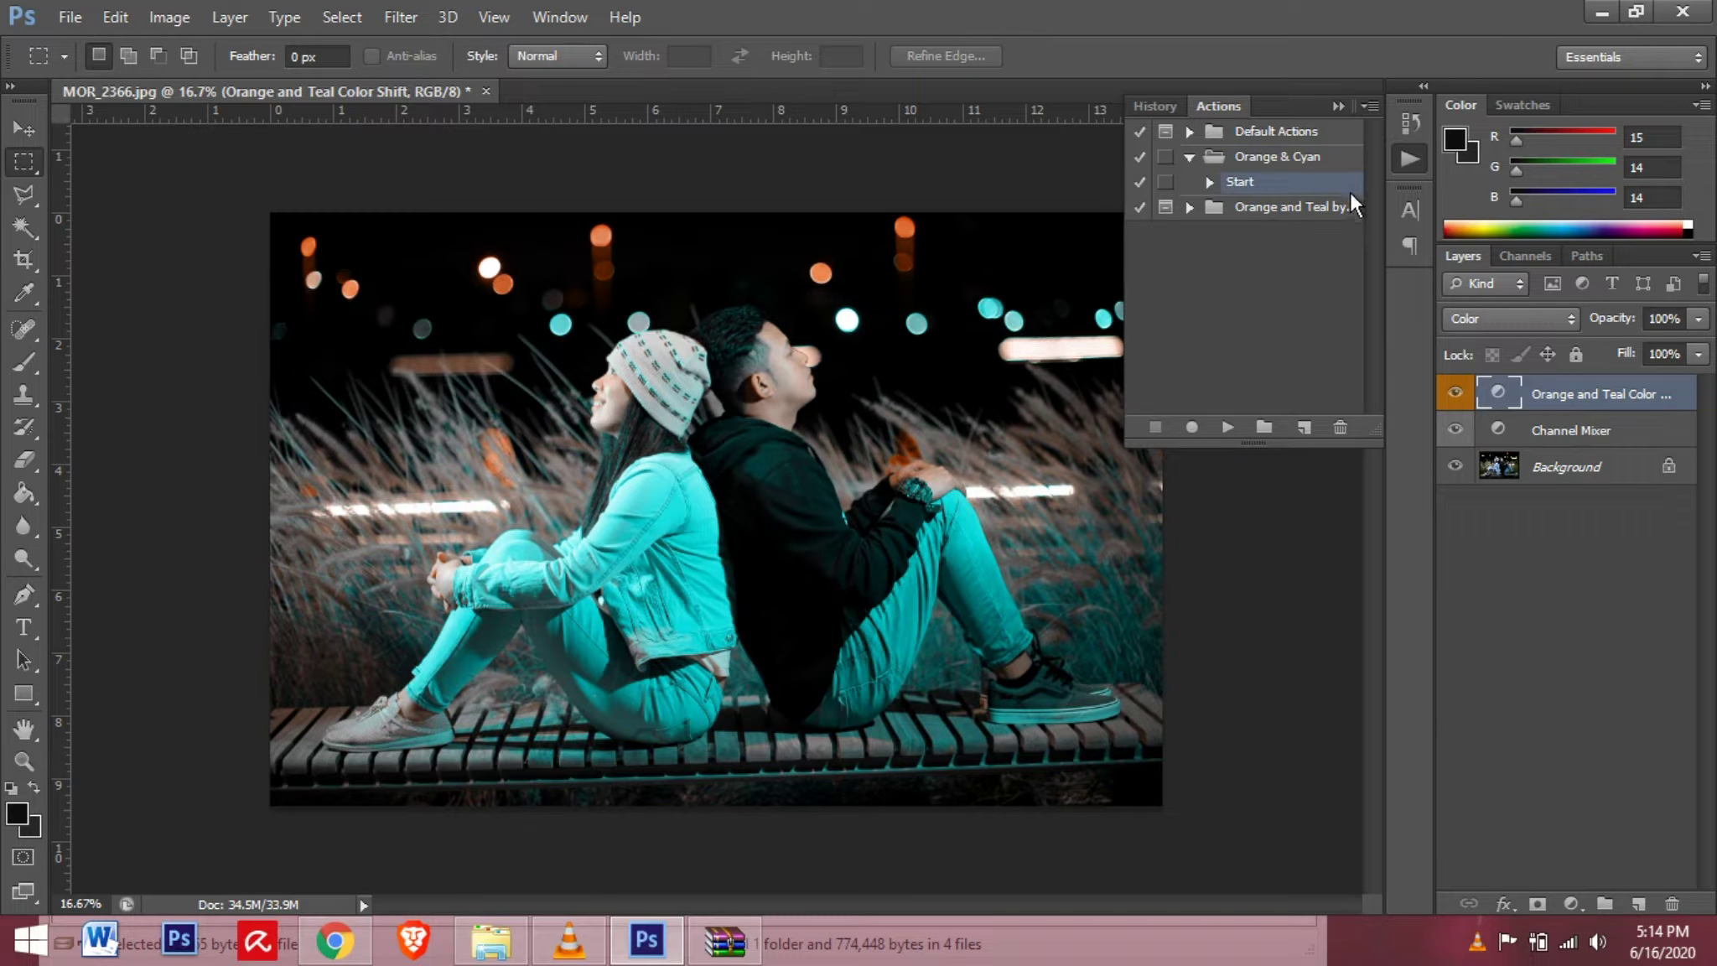
click(1228, 429)
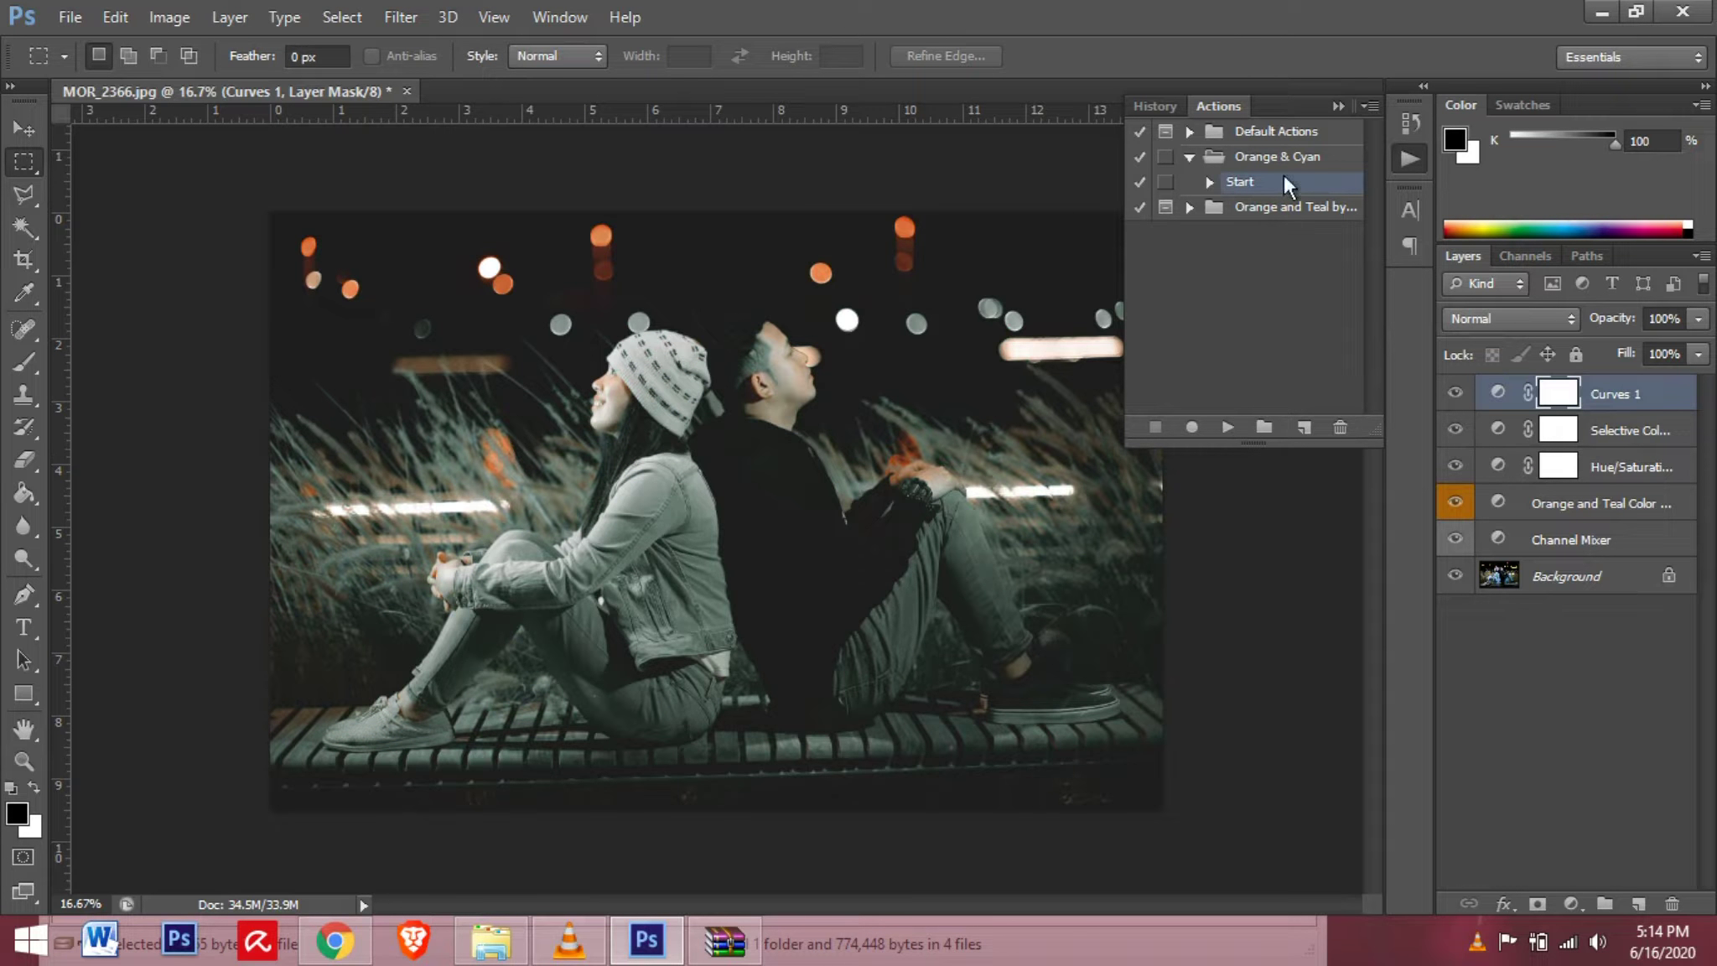
- Collapse the Actions panel, hide all panels and zoom in to inspect the Orange & Cyan grade
click(1338, 106)
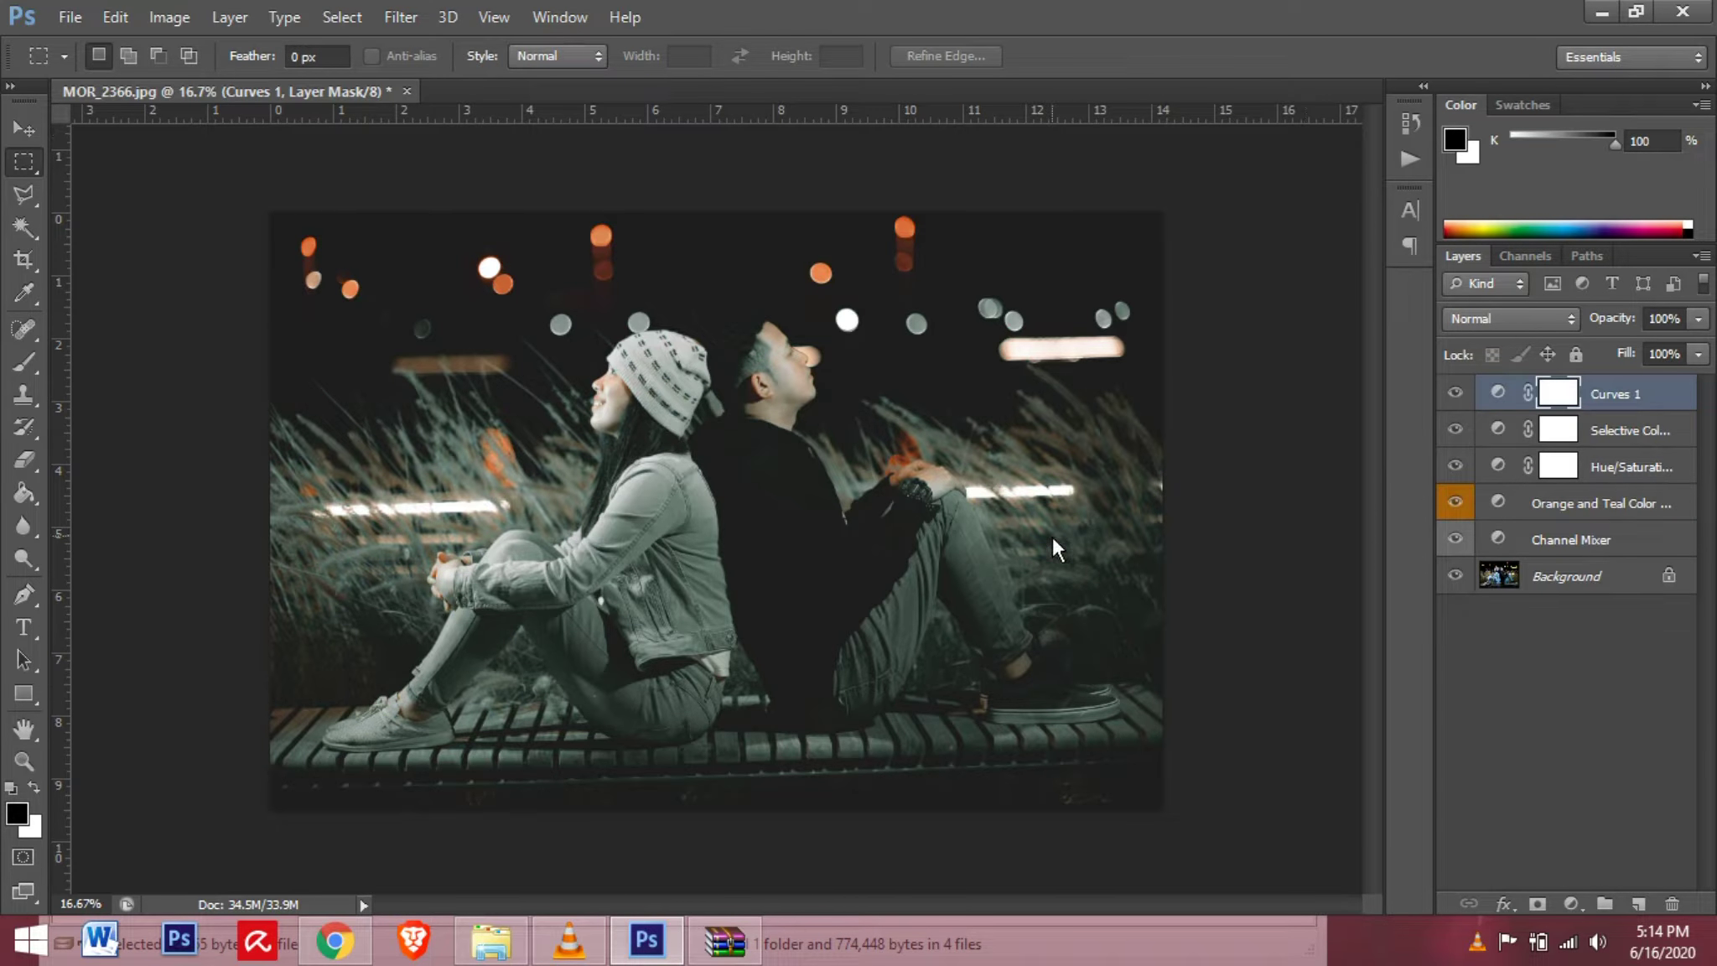
key(ctrl+plus)
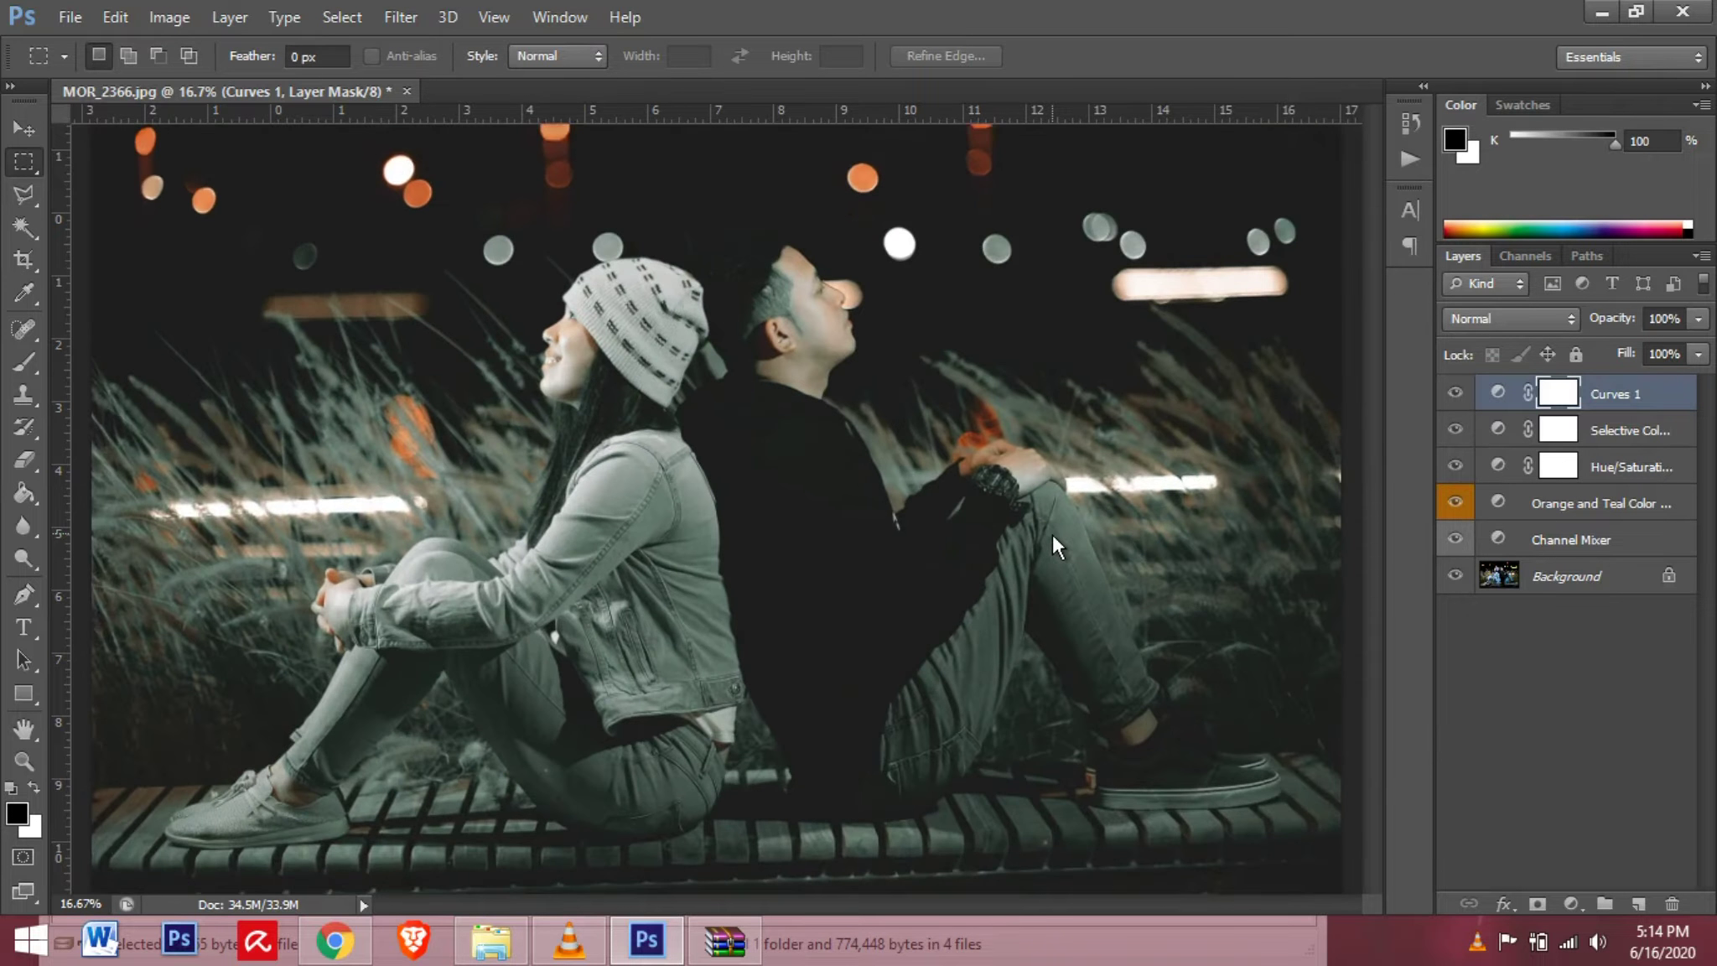
key(ctrl+minus)
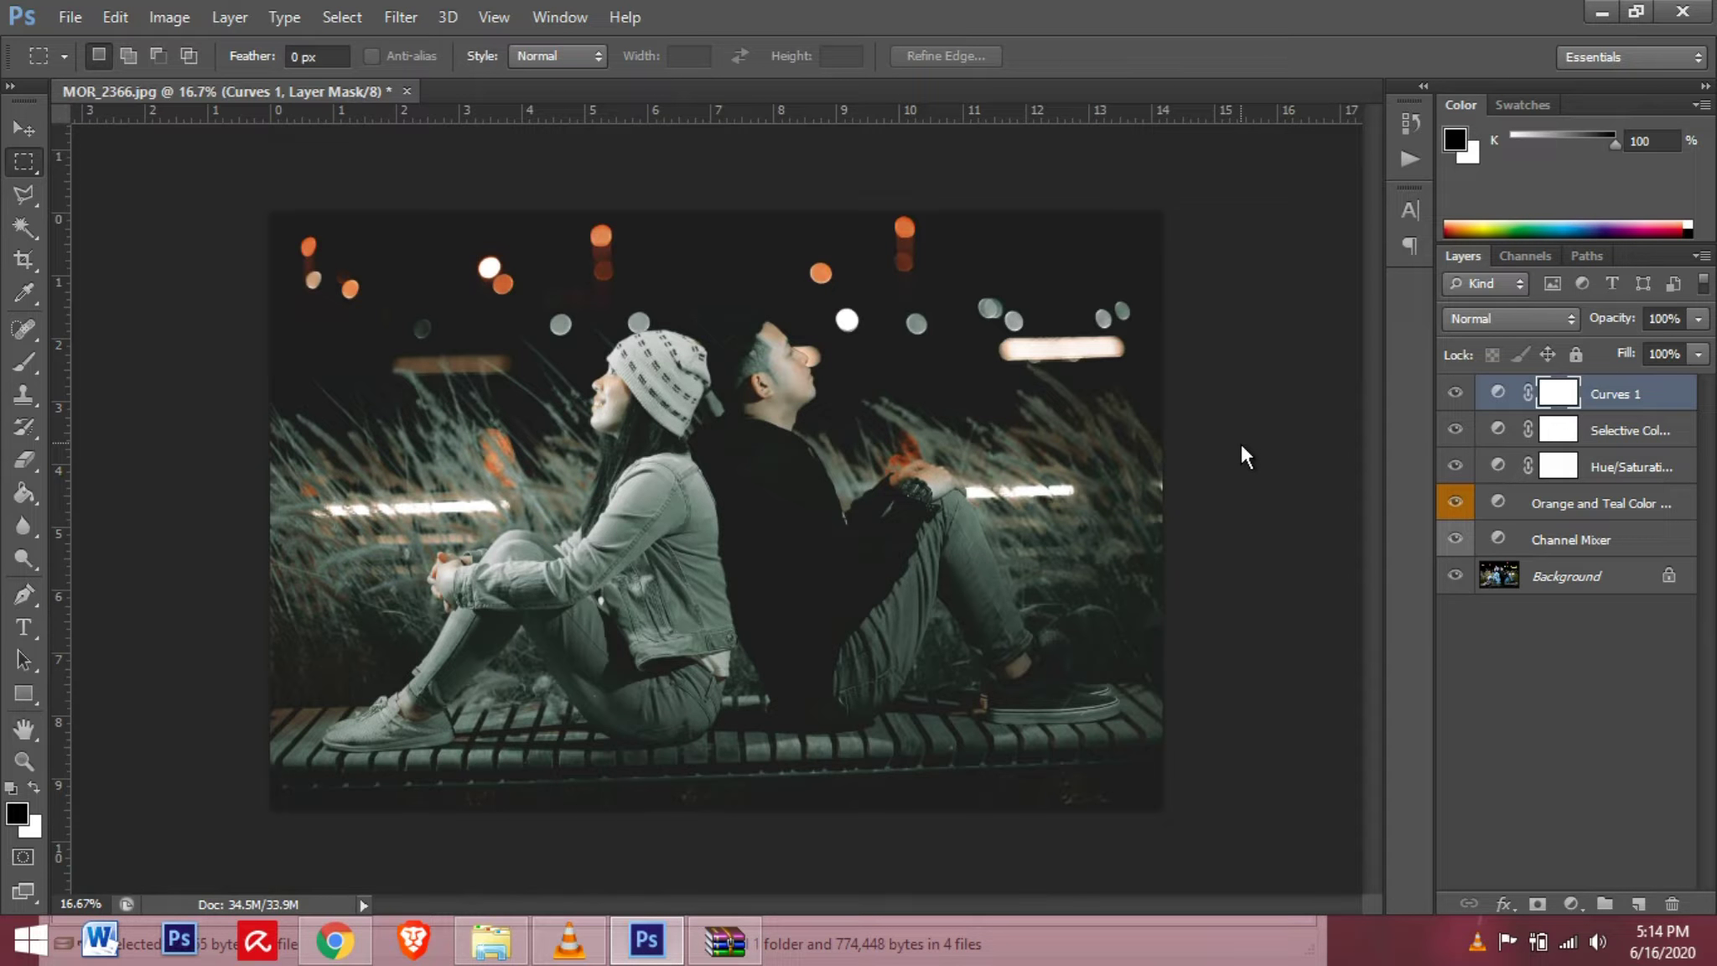
key(Tab)
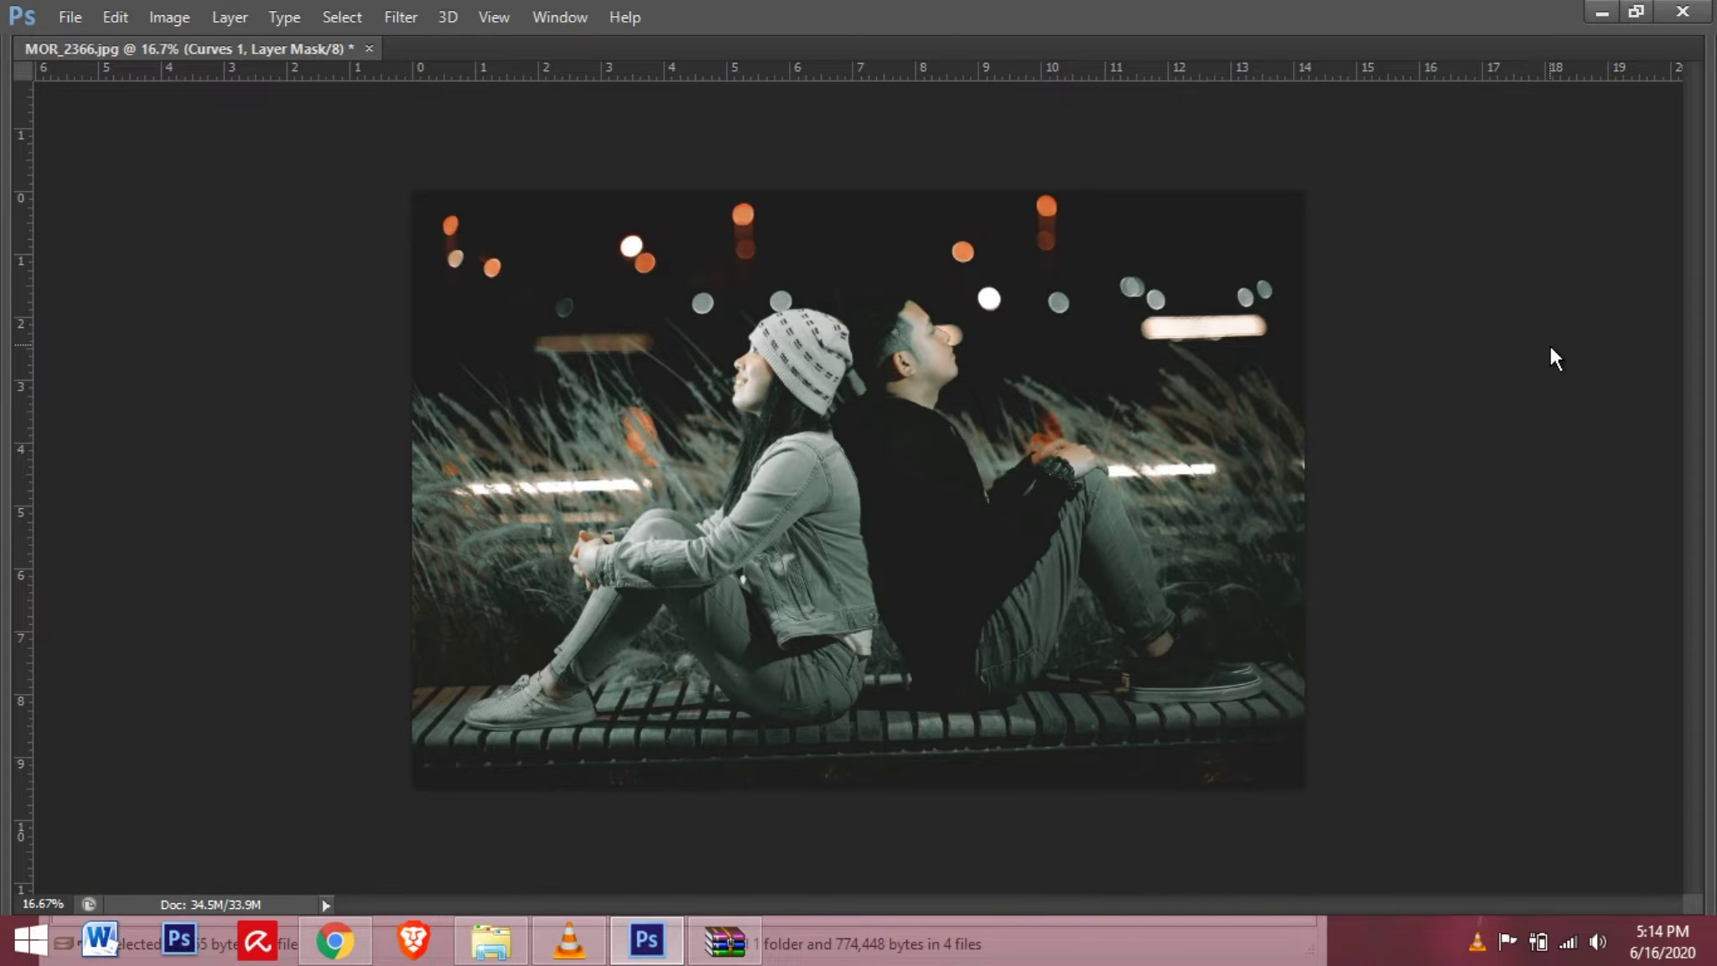
key(ctrl+plus)
- Save the graded bench photo to the desktop as a JPEG named EDITED
click(69, 16)
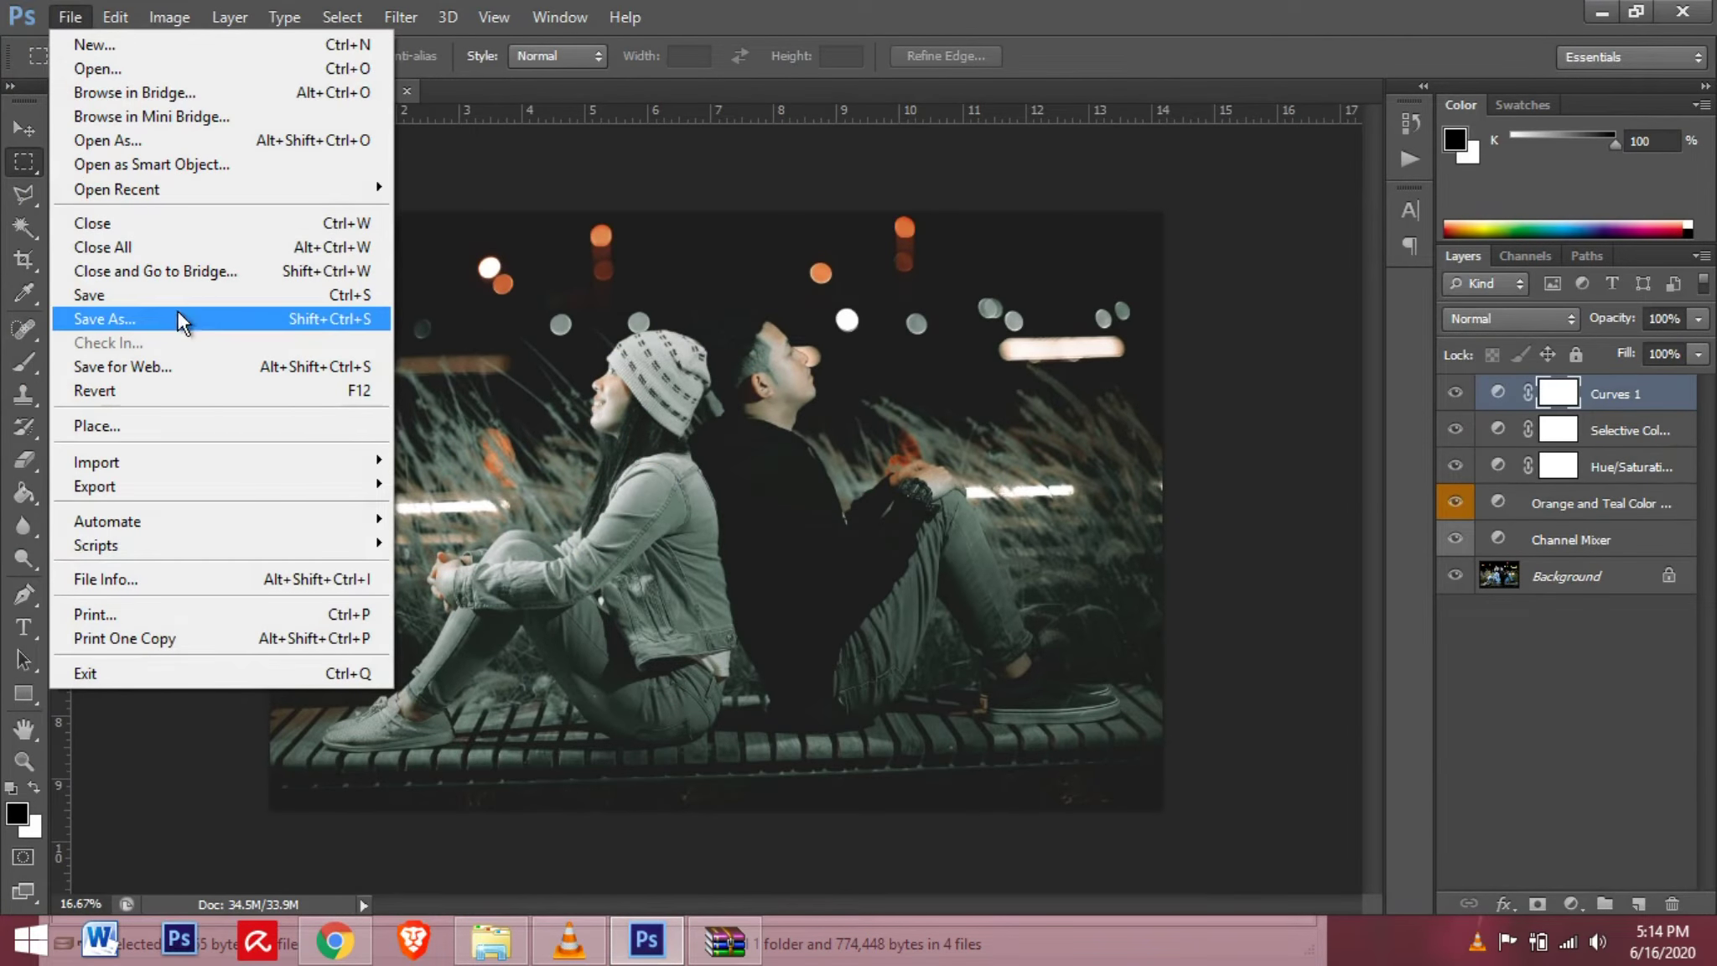
click(256, 320)
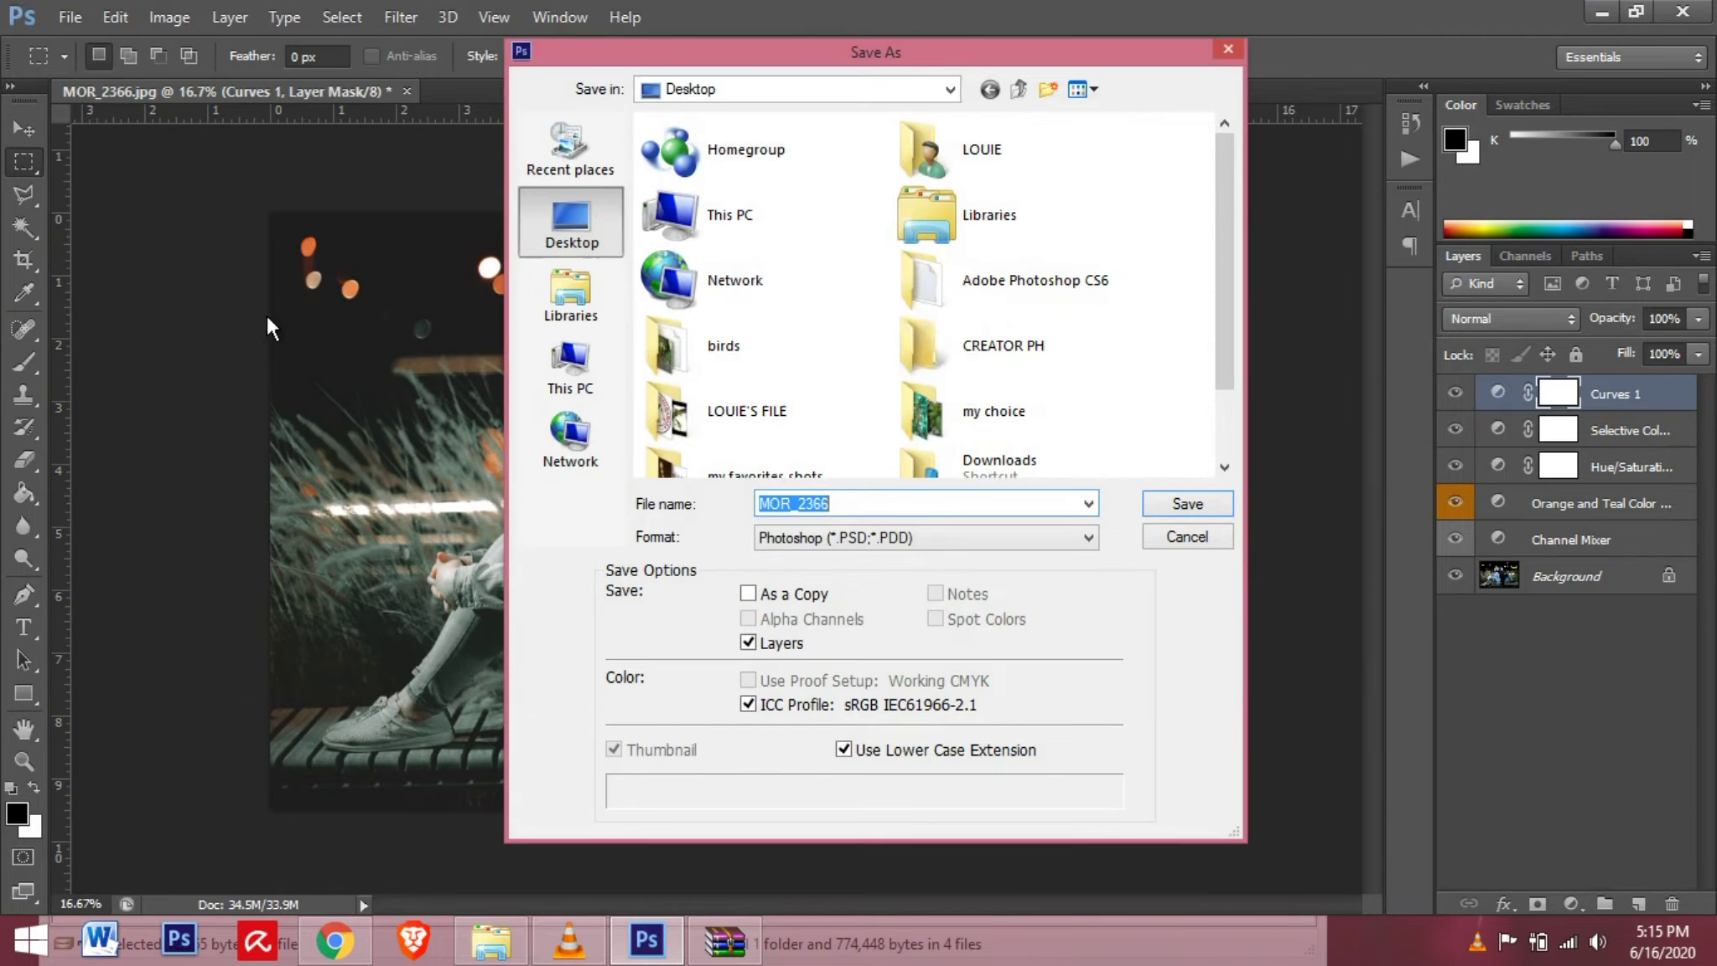
click(924, 540)
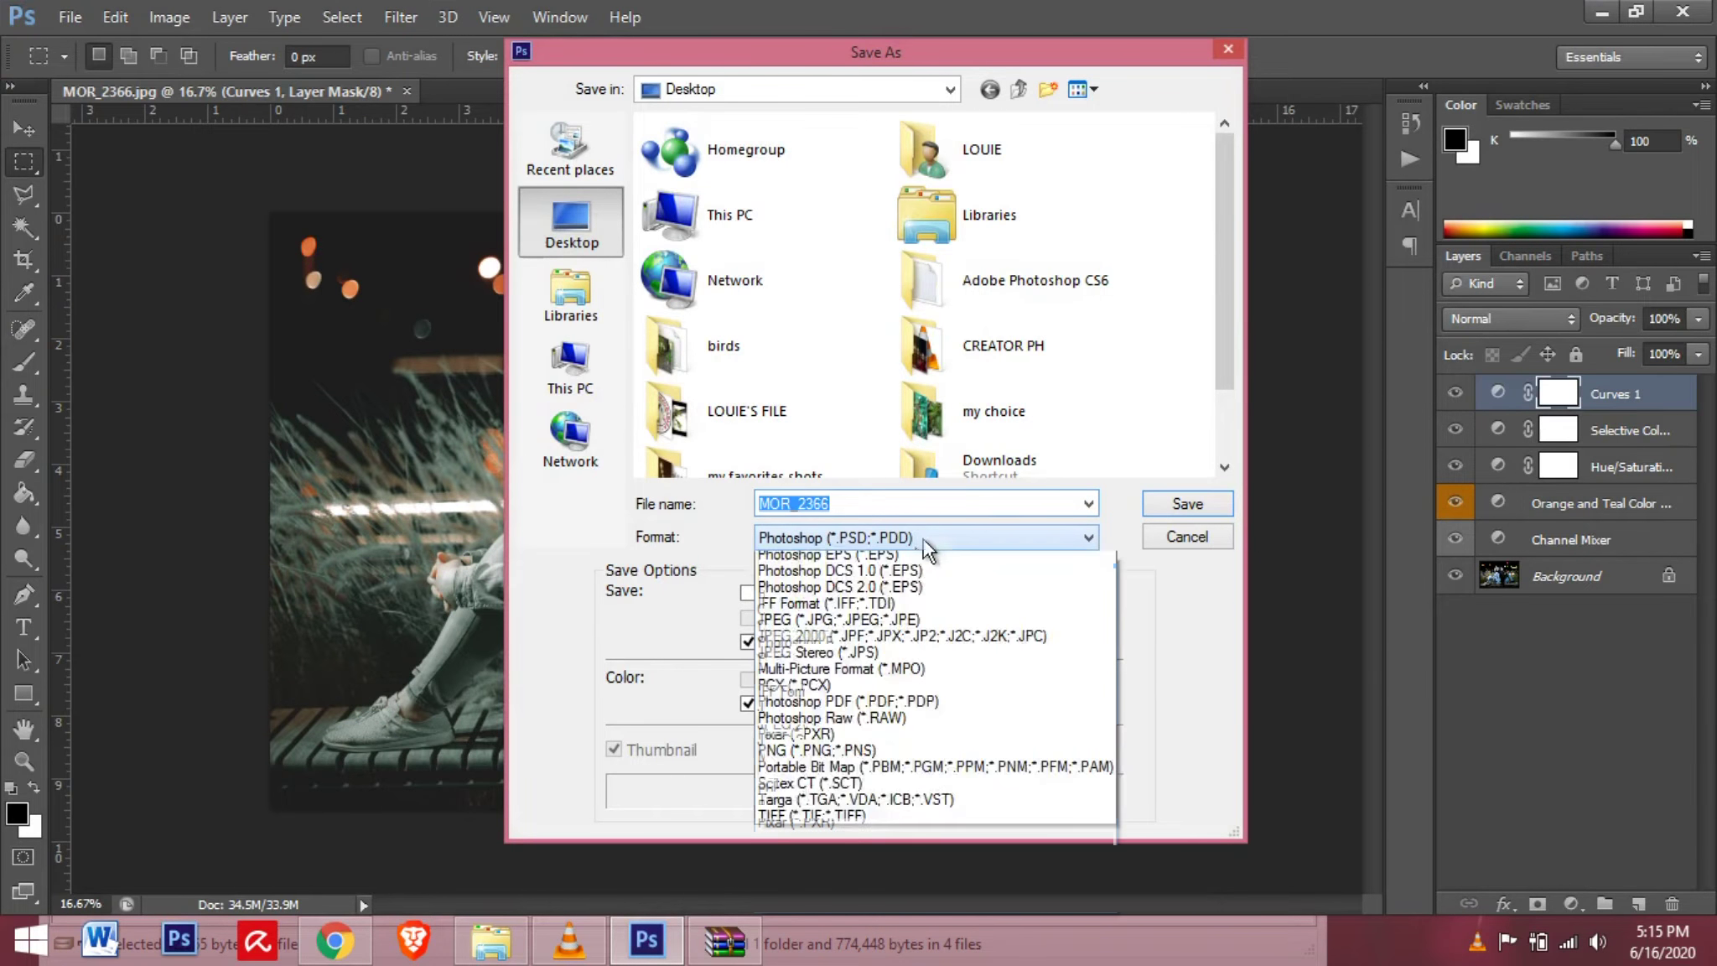
click(981, 705)
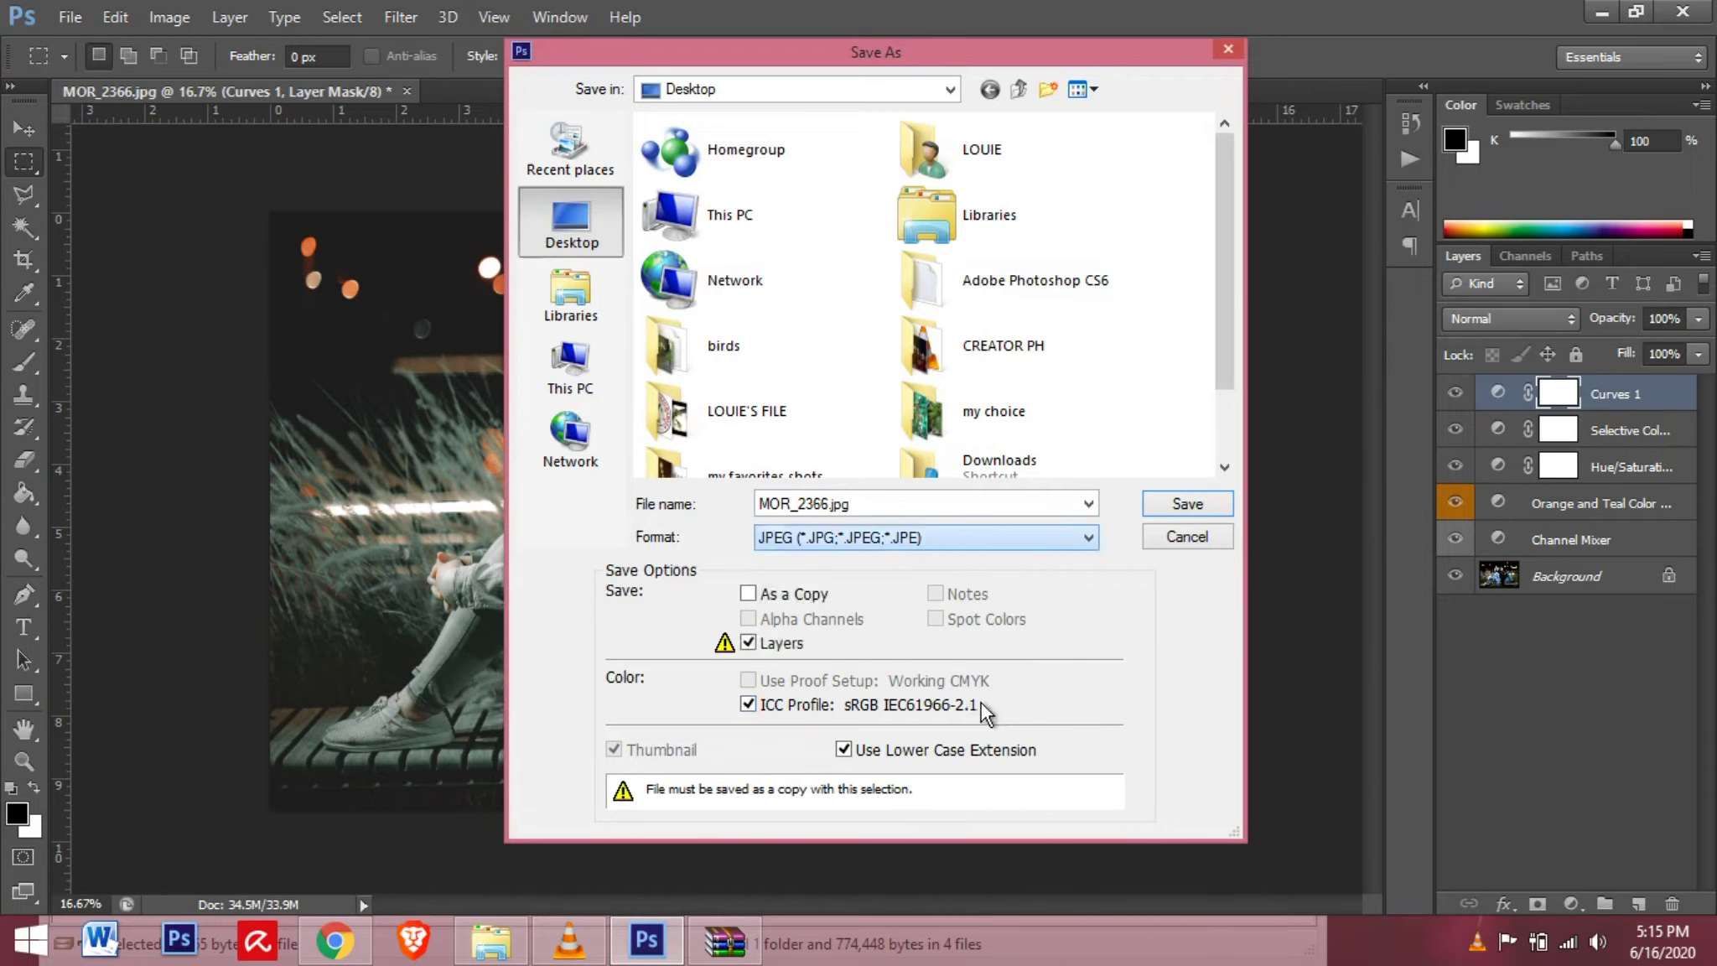
click(970, 505)
text(a)
key(BackSpace)
text(EDITED)
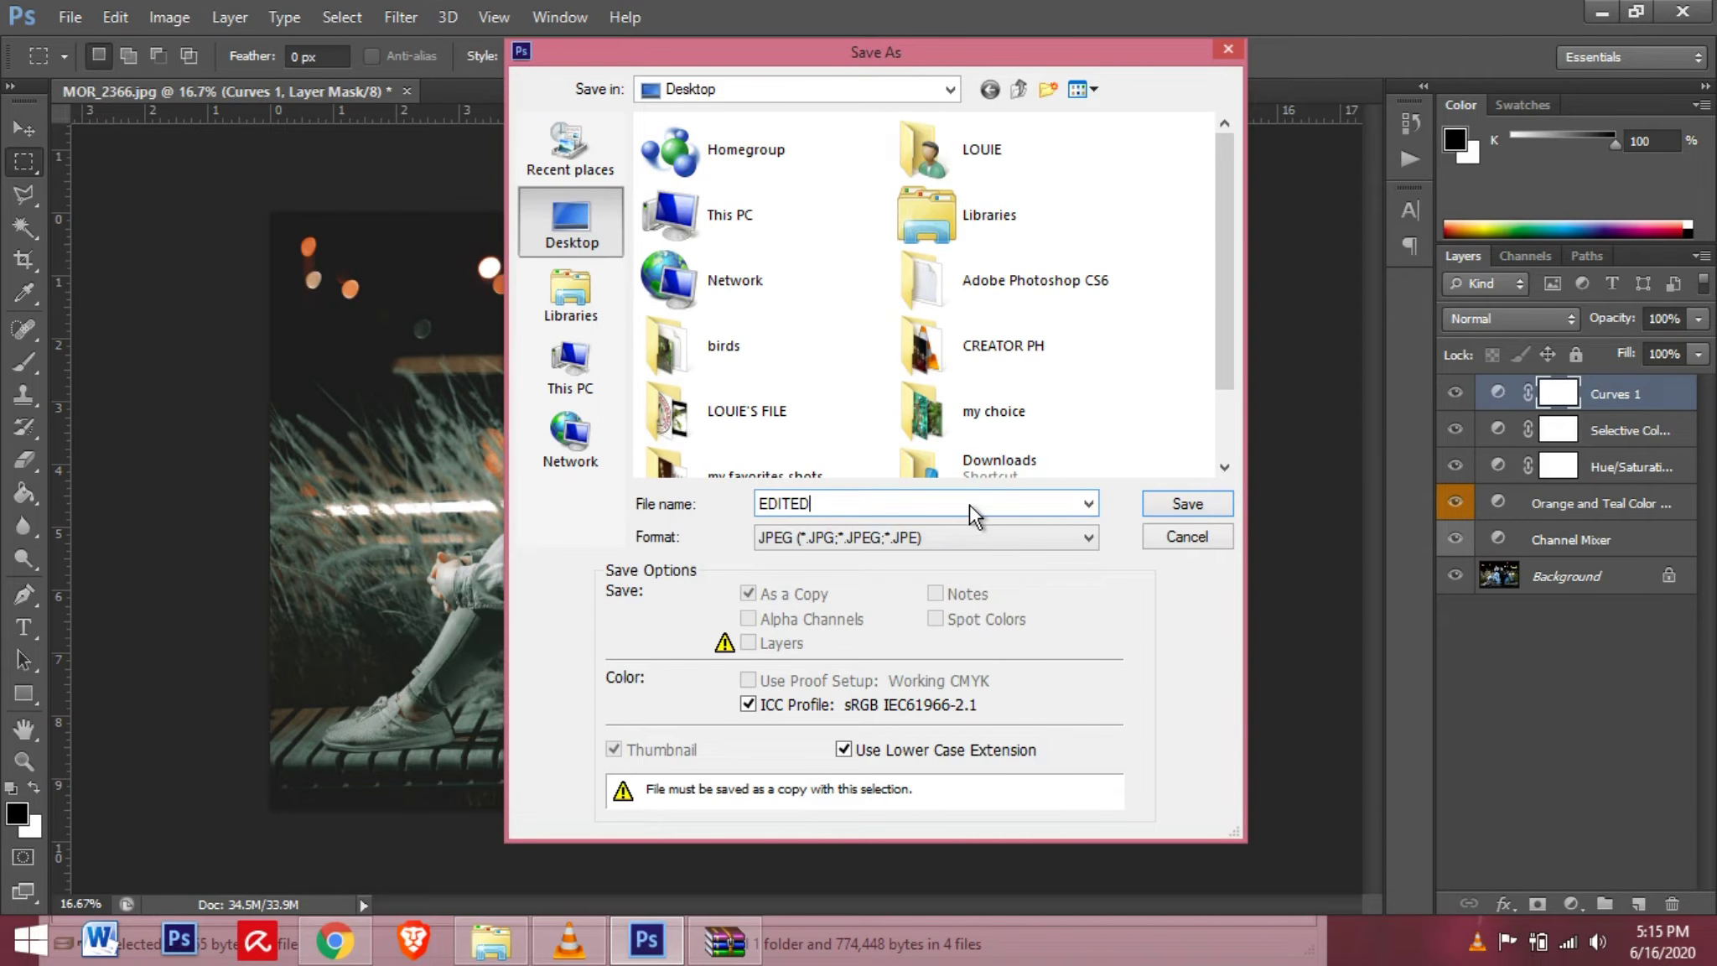
click(1212, 504)
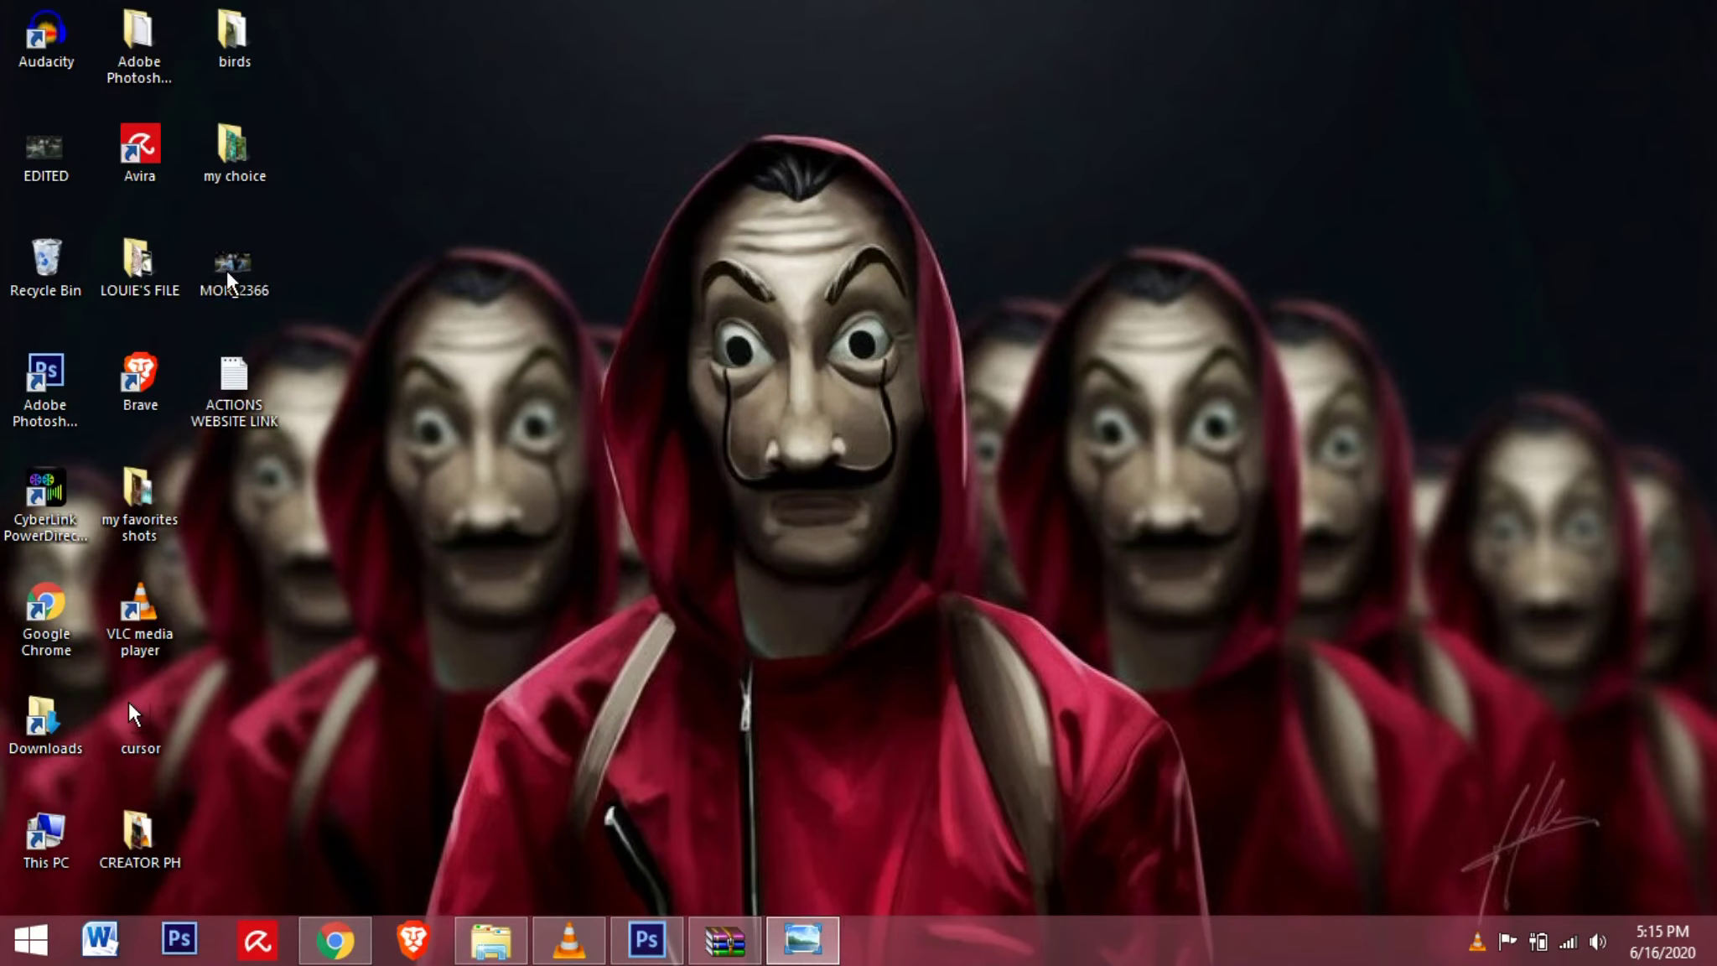
- Open MOR_2366 in Windows Photo Viewer, view the EDITED copy, then return to the original
double_click(226, 270)
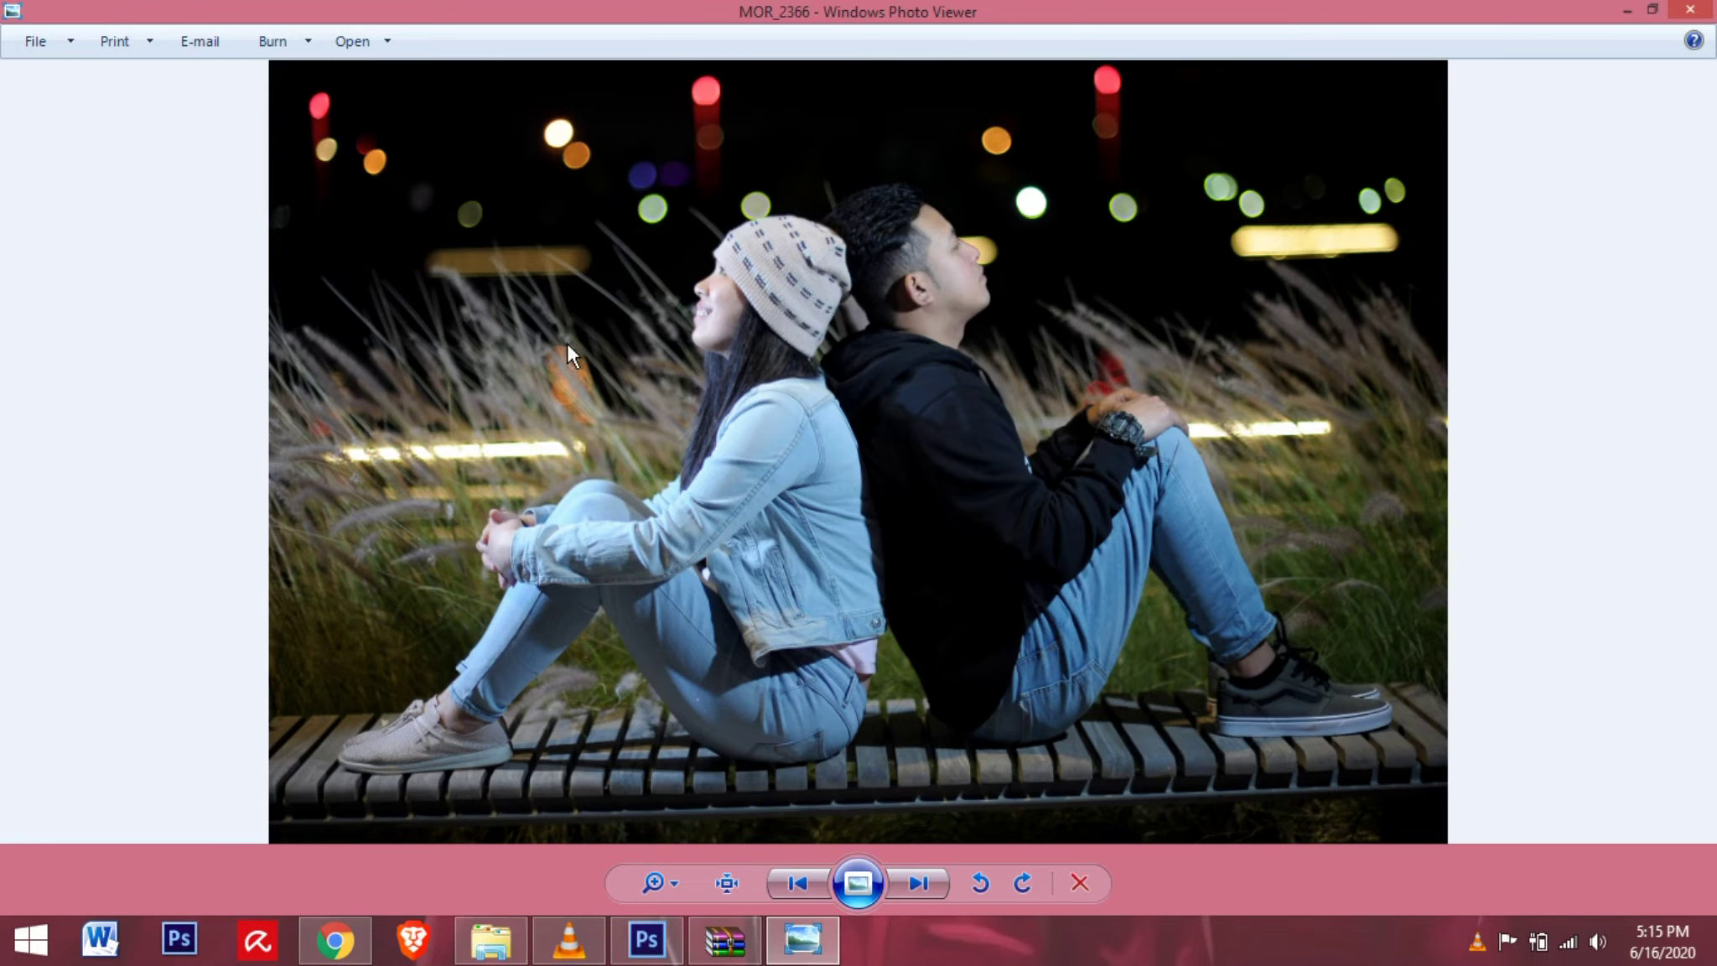
click(921, 883)
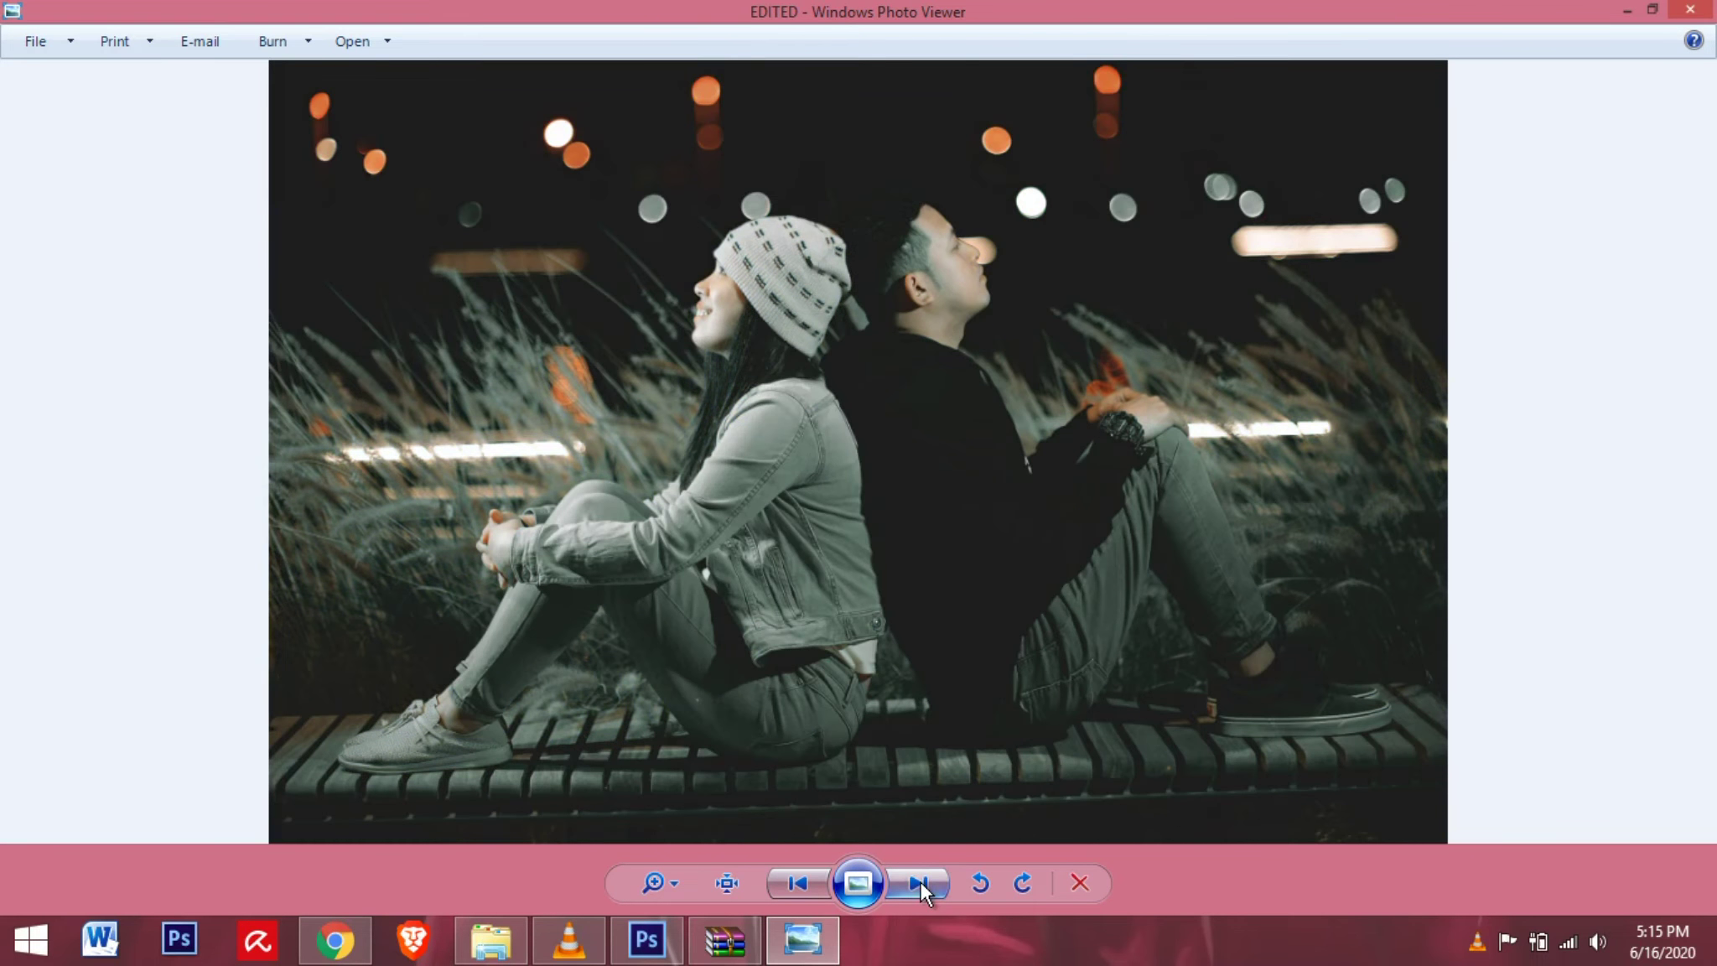
click(794, 888)
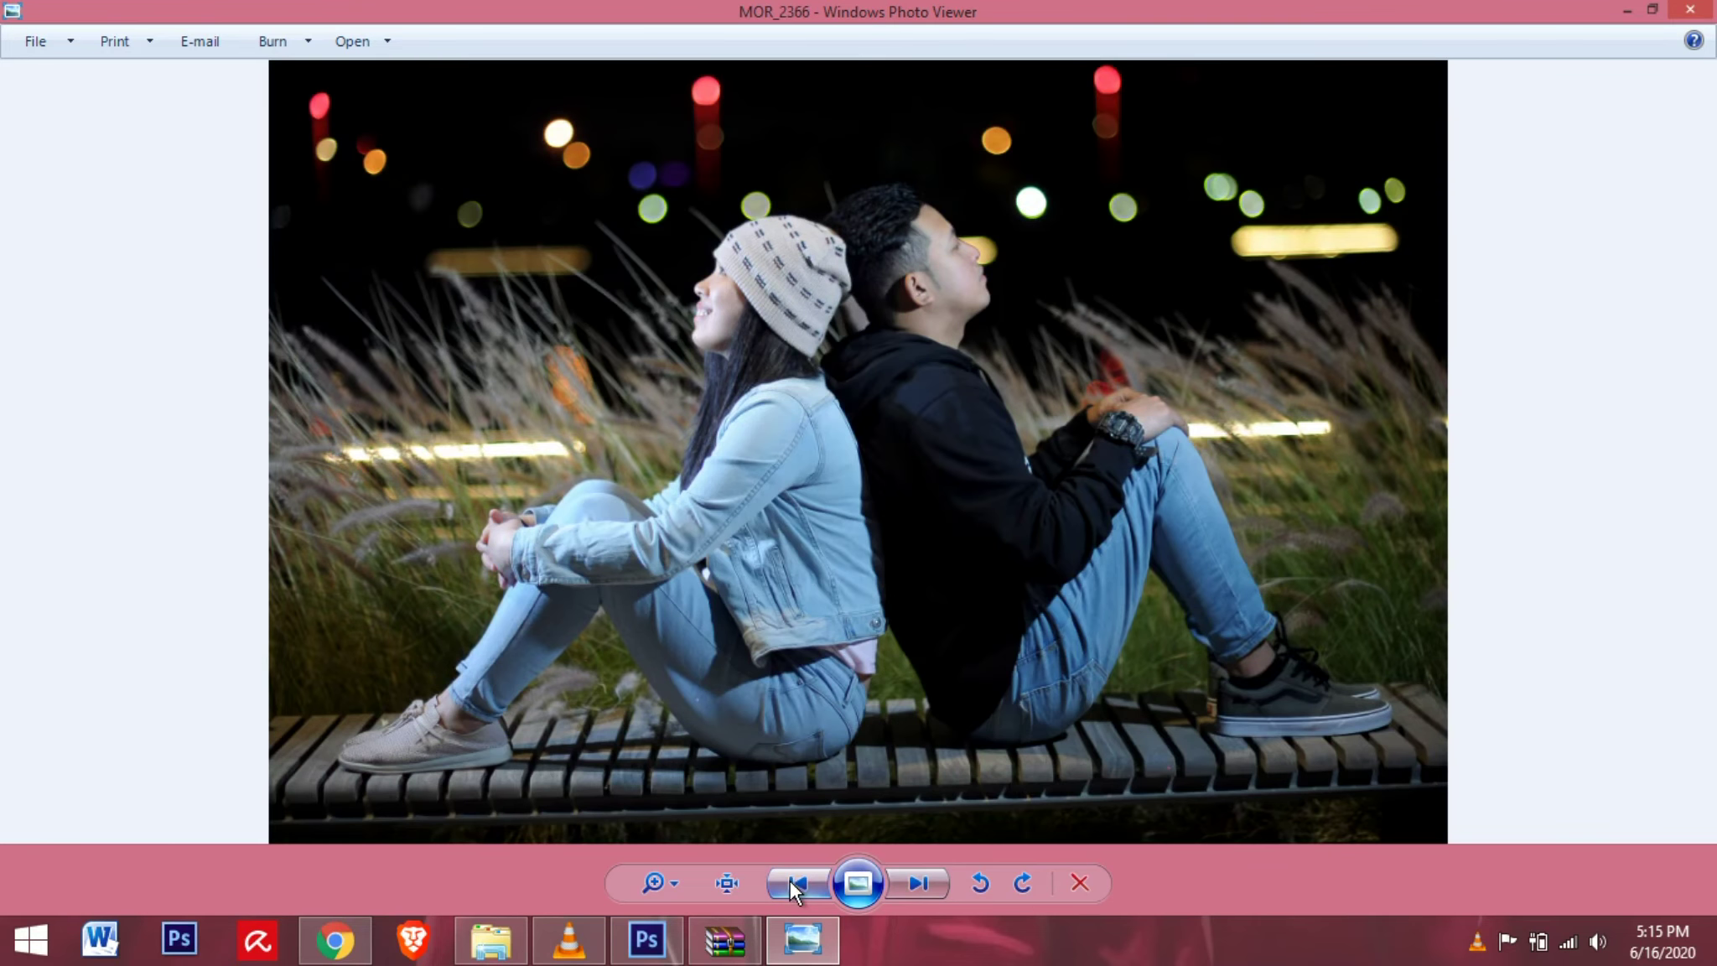